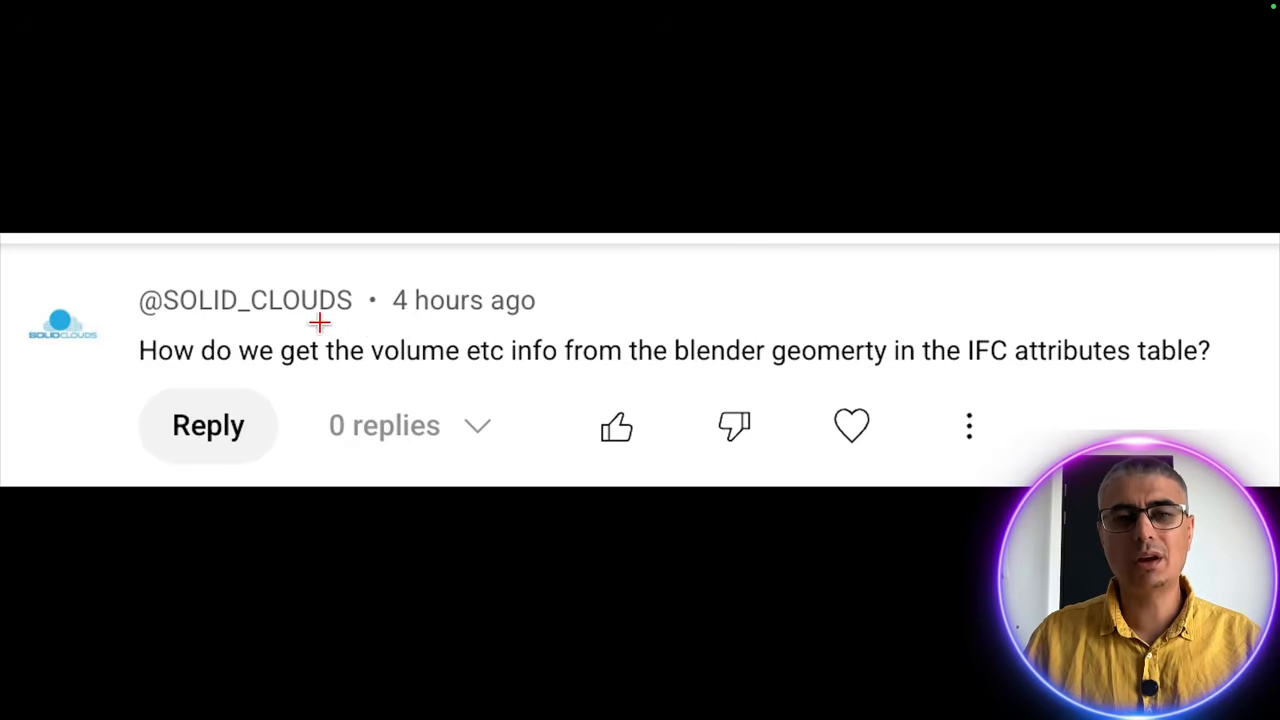
# - Mark the phrases "volume etc info", "blender geomerty" and "IFC attributes table?" in the viewer's comment image
pyautogui.moveTo(368, 321); pyautogui.dragTo(562, 384)
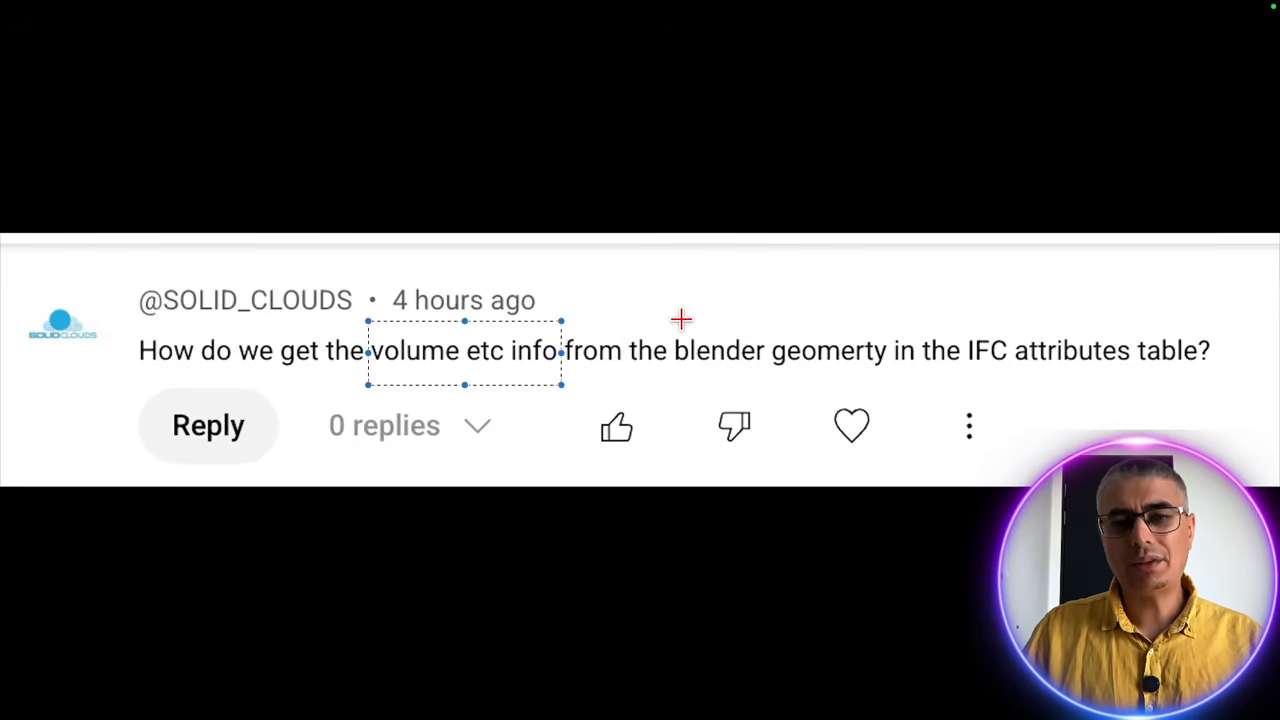
pyautogui.moveTo(669, 315)
pyautogui.mouseDown()
pyautogui.moveTo(926, 364)
pyautogui.moveTo(952, 384)
pyautogui.moveTo(1234, 389)
pyautogui.moveTo(892, 382)
pyautogui.mouseUp()
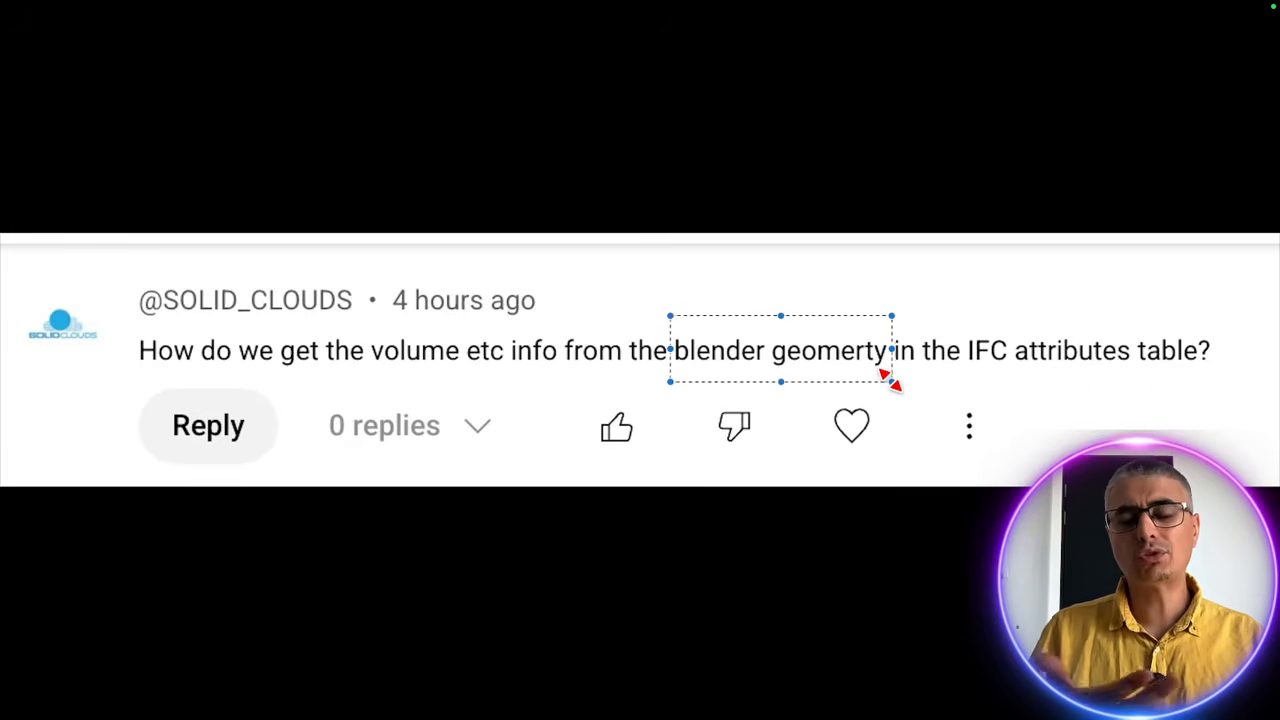
pyautogui.moveTo(963, 315); pyautogui.dragTo(1220, 376)
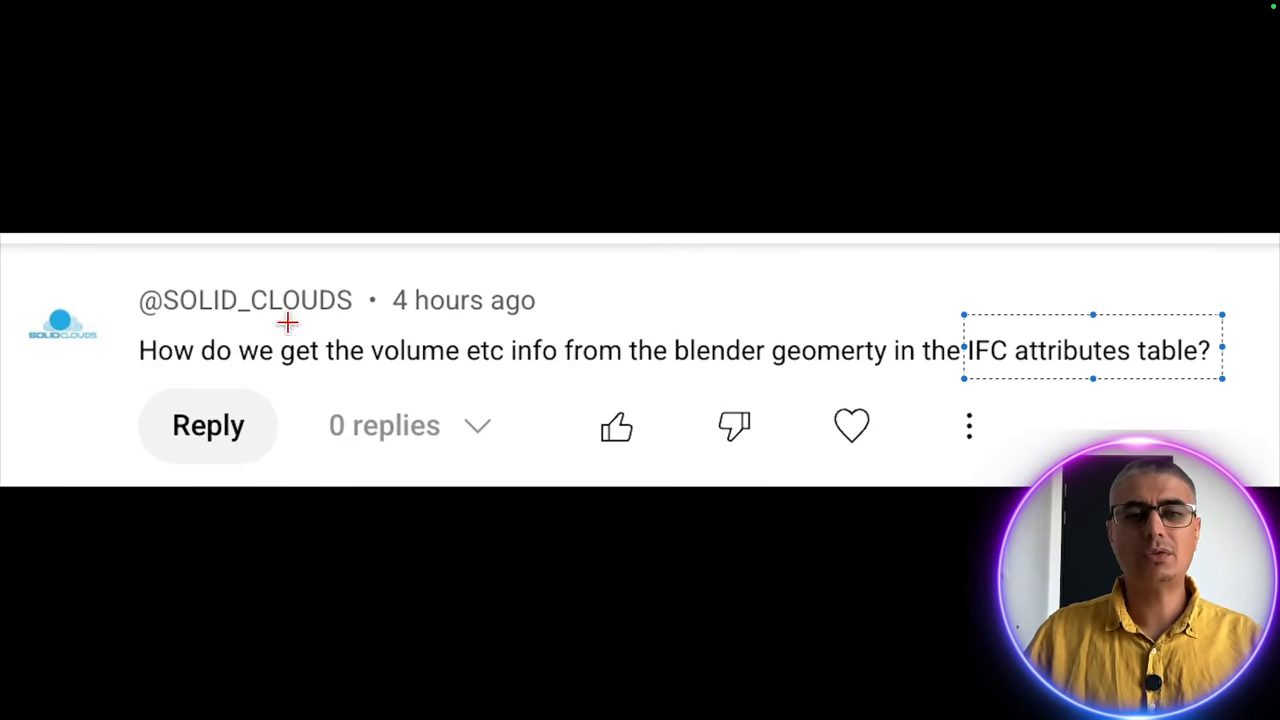
pyautogui.moveTo(658, 294); pyautogui.dragTo(896, 384)
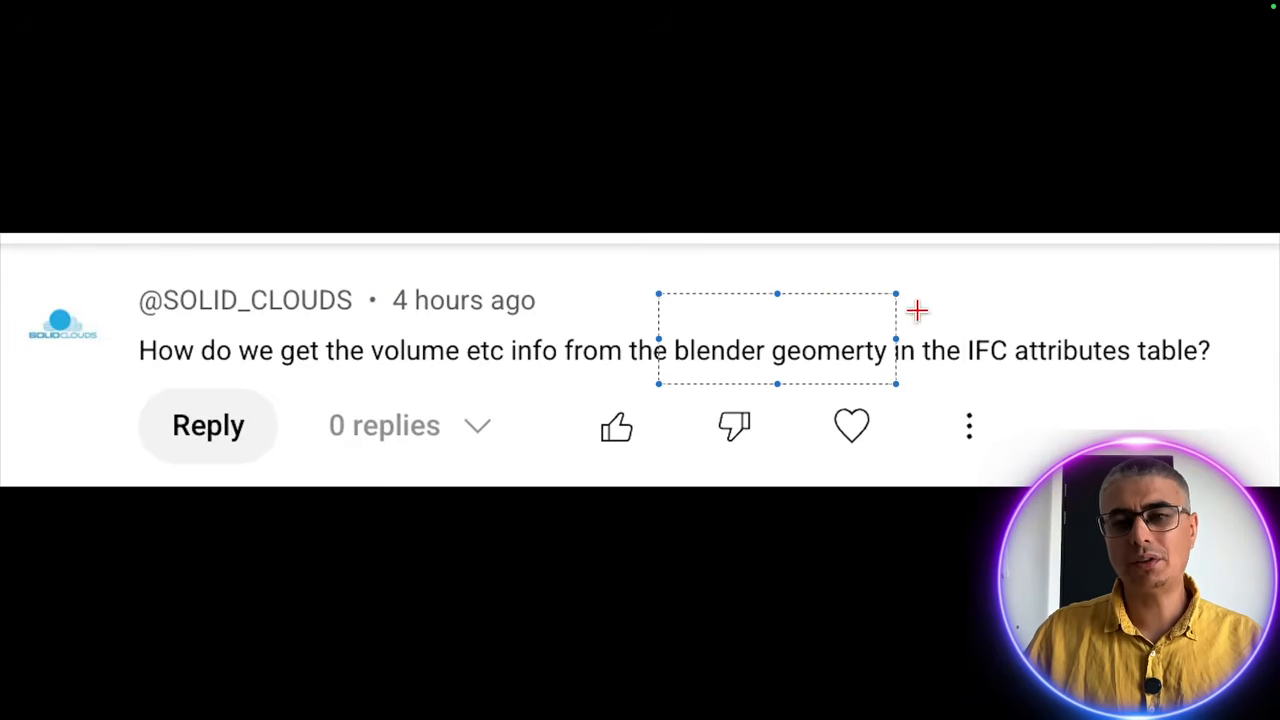
pyautogui.moveTo(940, 288); pyautogui.dragTo(1232, 384)
pyautogui.click(854, 258)
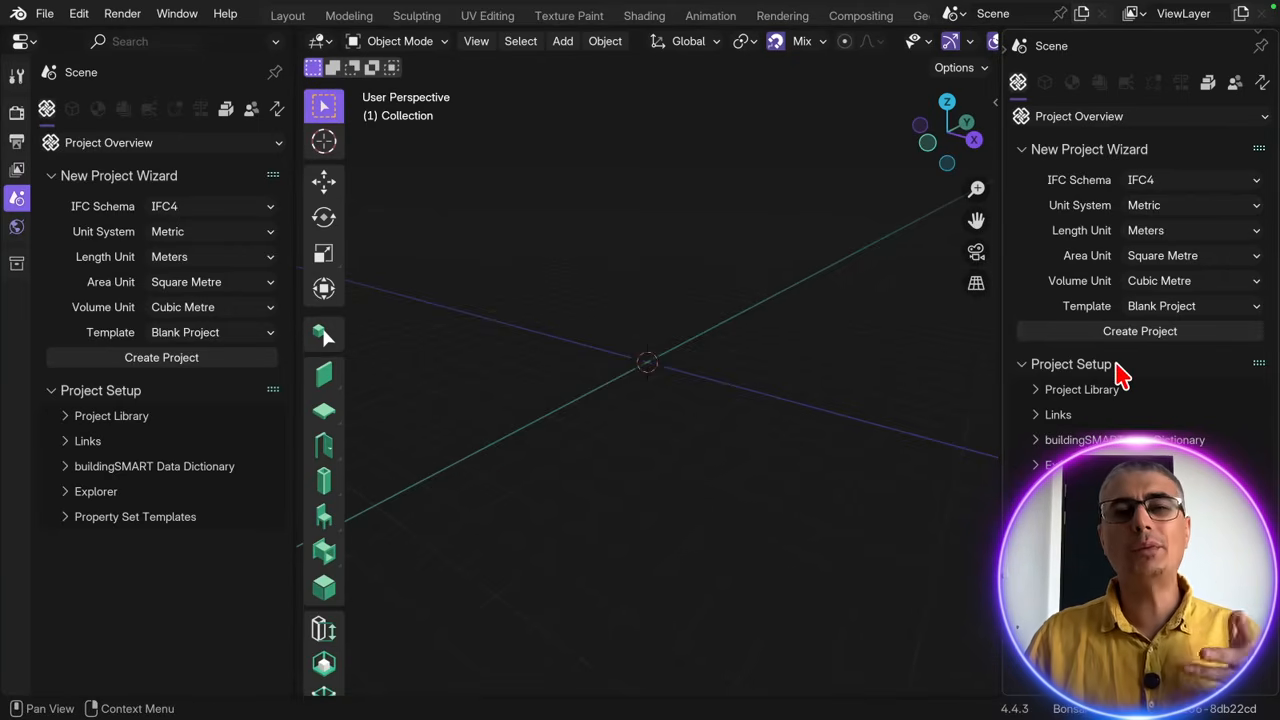
# - Add a mesh cube and move it freehand away from the origin towards the far end of the Y axis
pyautogui.moveTo(657, 251)
pyautogui.mouseDown(button='middle')
pyautogui.moveTo(709, 243)
pyautogui.moveTo(660, 262)
pyautogui.mouseUp(button='middle')
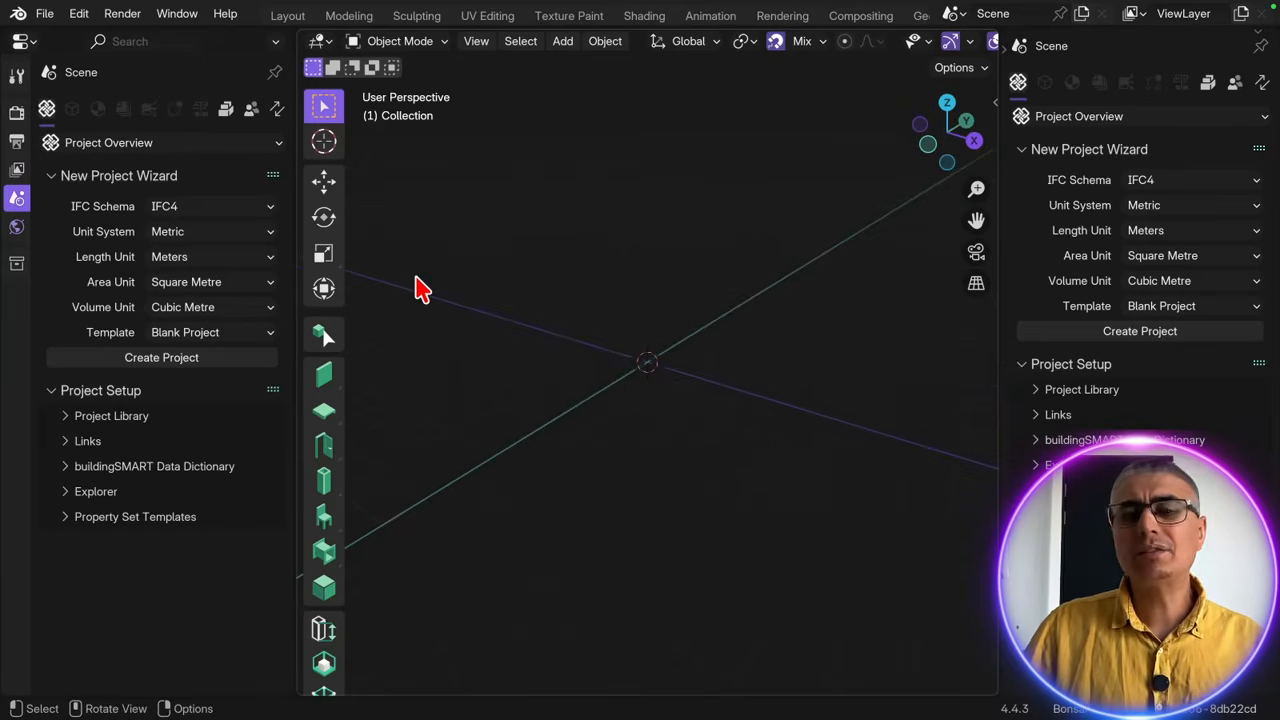
pyautogui.moveTo(597, 286); pyautogui.dragTo(646, 251, button='middle')
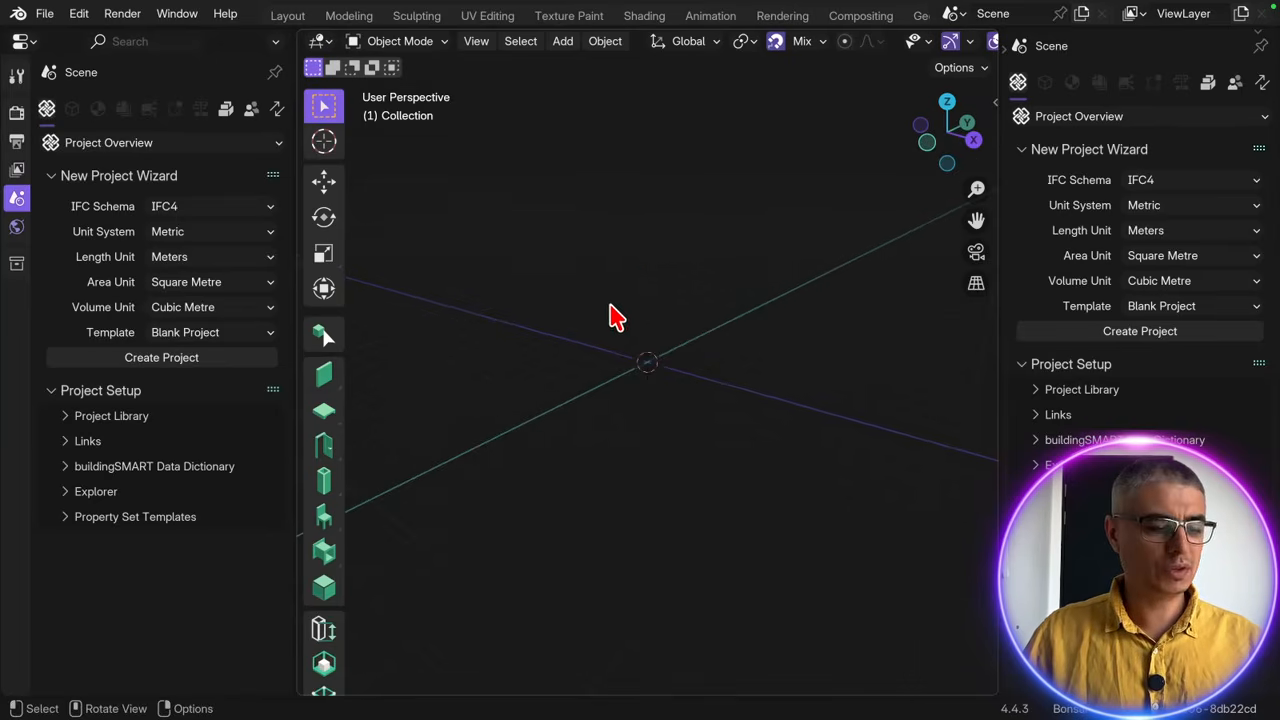
pyautogui.hotkey('shift', 'a')
pyautogui.moveTo(586, 331)
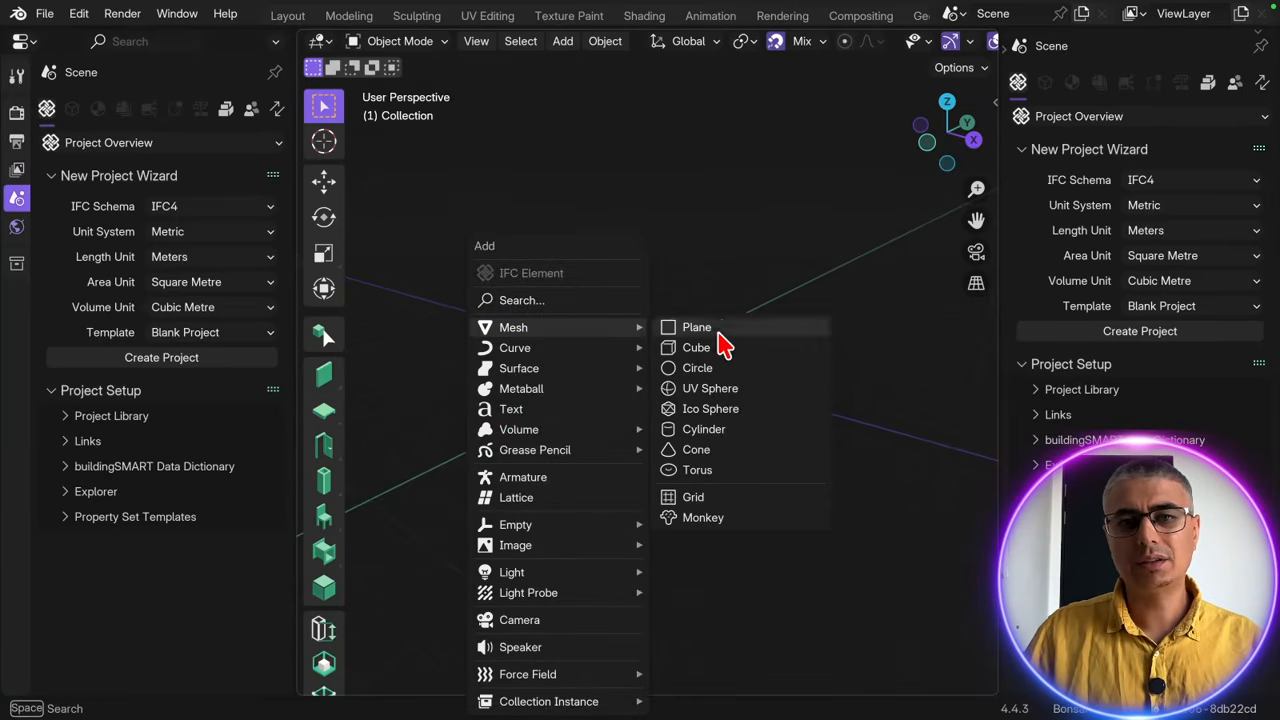
pyautogui.click(726, 347)
pyautogui.press('g')
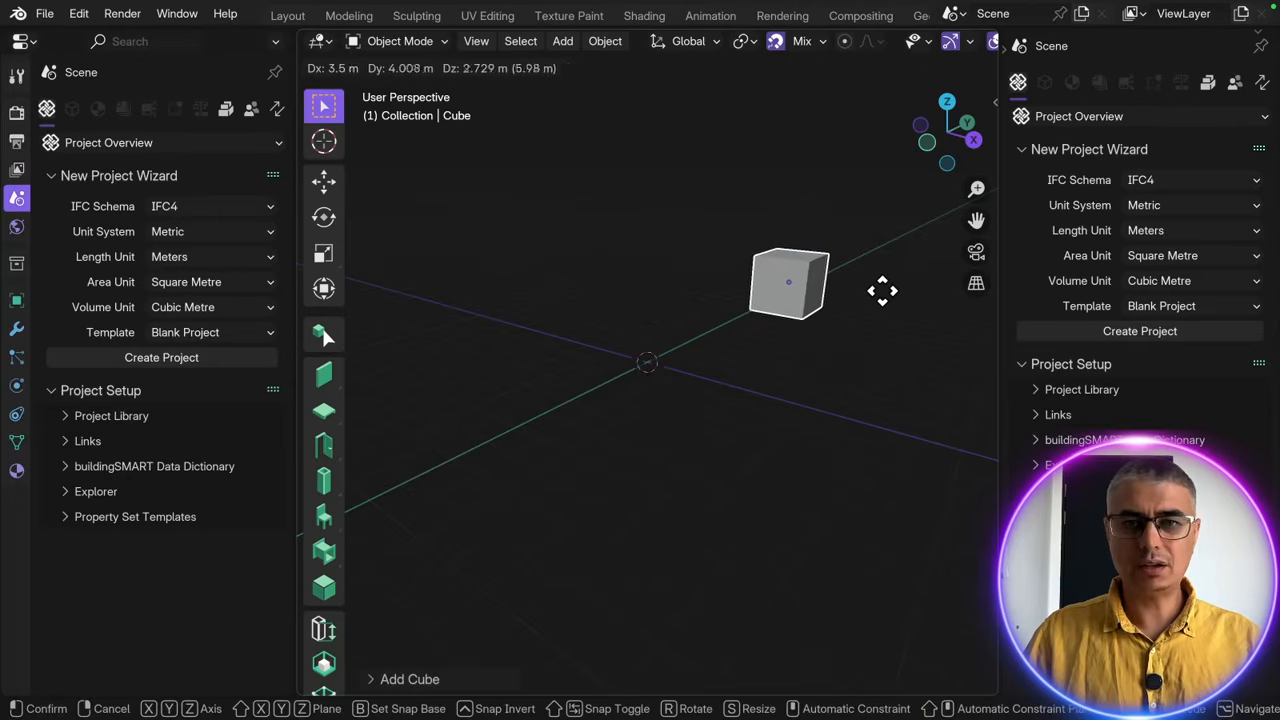
pyautogui.click(848, 330)
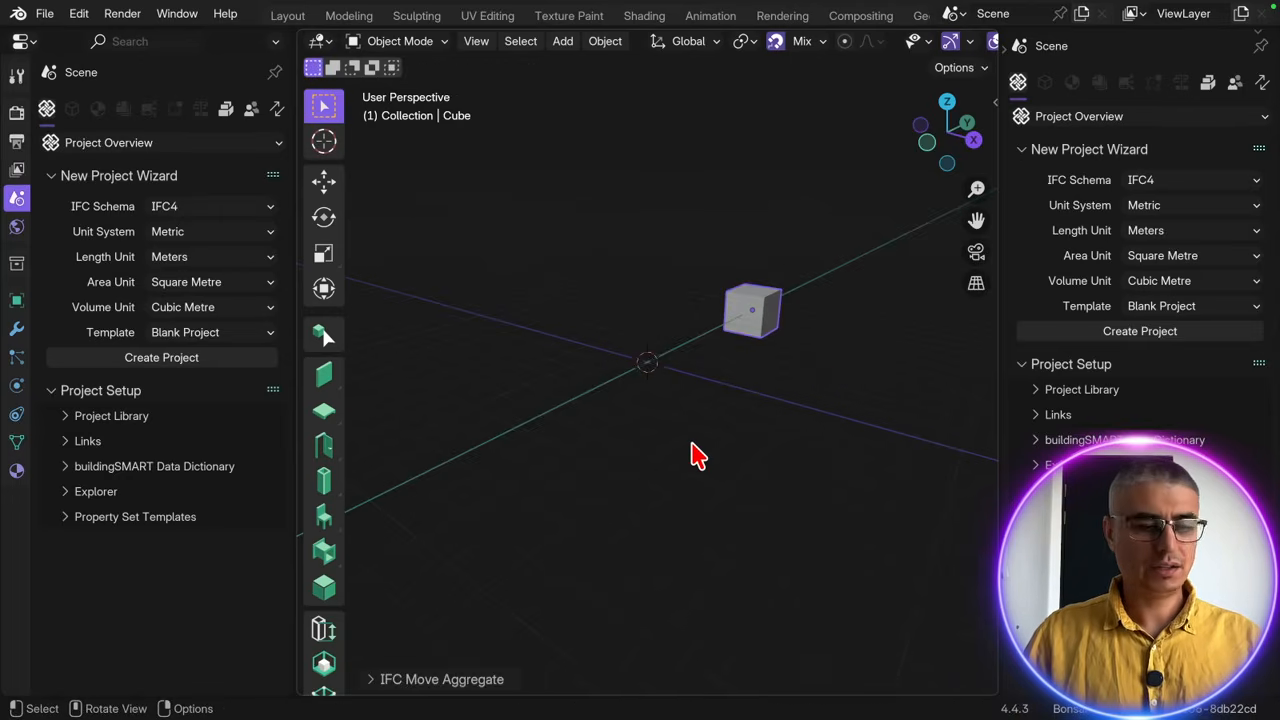
# - Copy the cube twice and spread the three cubes in a row along global X, the nearest one about 7.6 m from the middle
pyautogui.hotkey('shift', 'a')
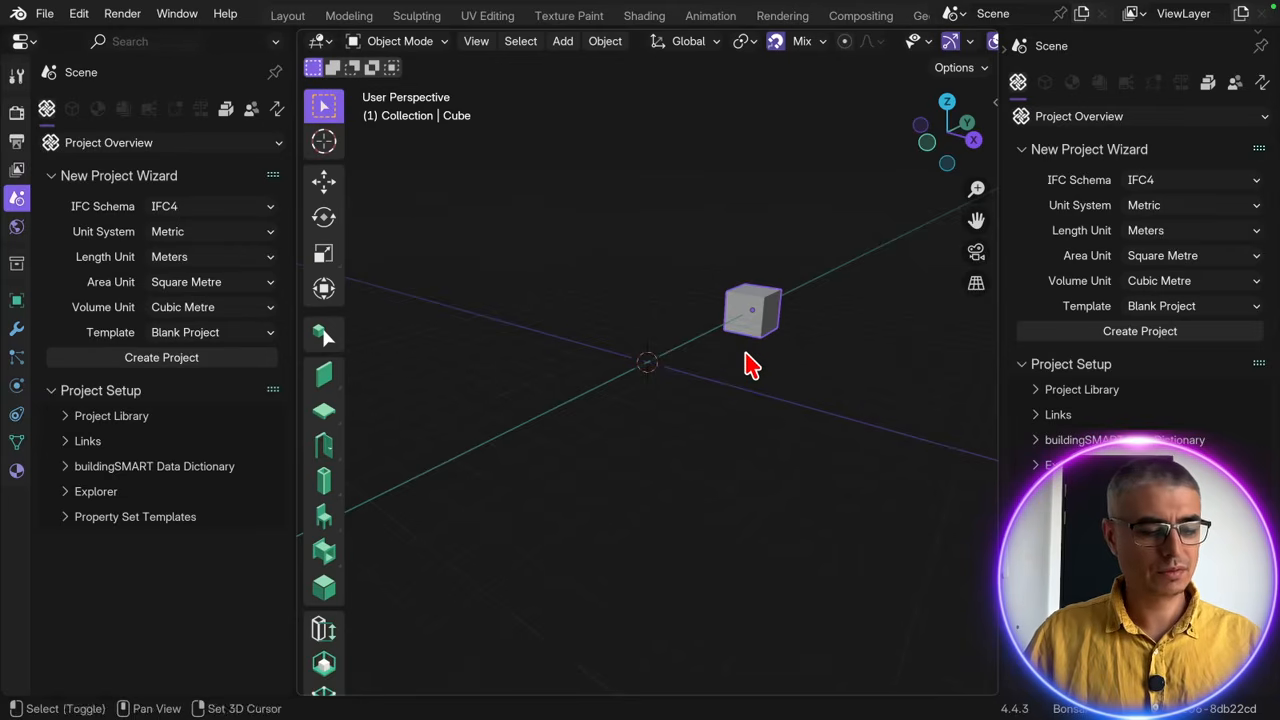
pyautogui.hotkey('ctrl', 'c')
pyautogui.hotkey('ctrl', 'v')
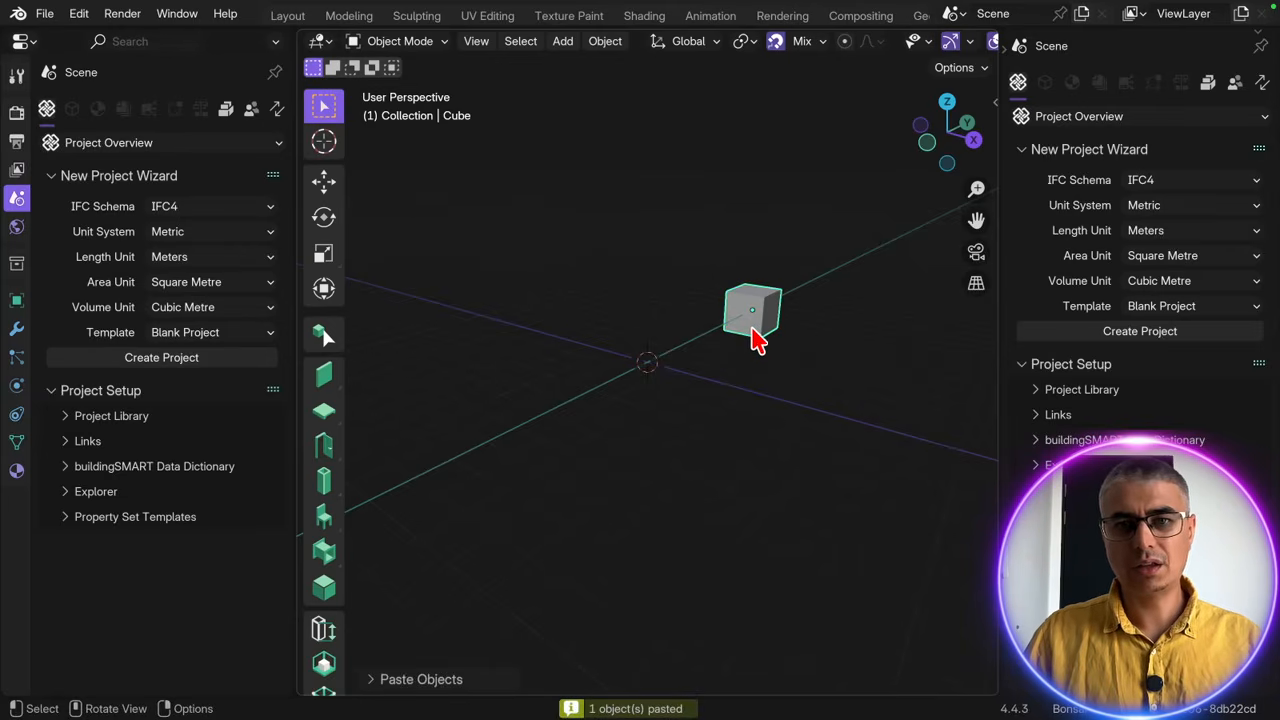
pyautogui.press('g')
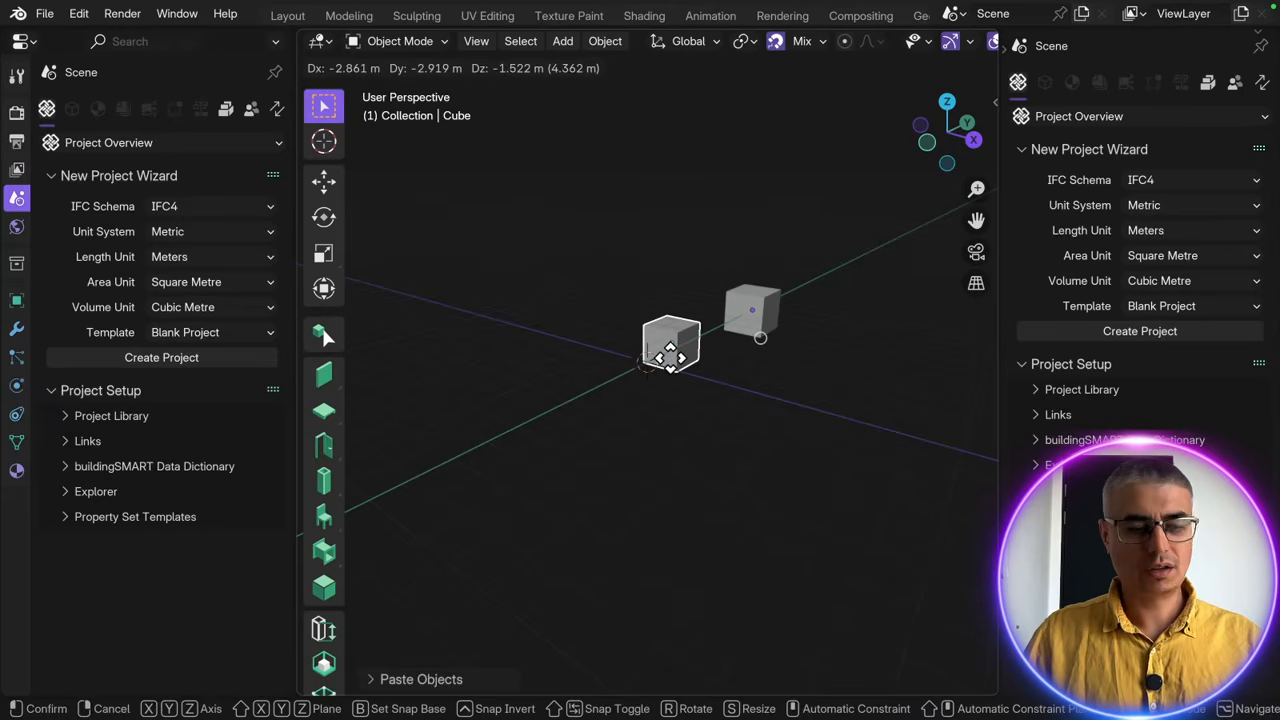
pyautogui.click(634, 337)
pyautogui.click(760, 334)
pyautogui.press('x')
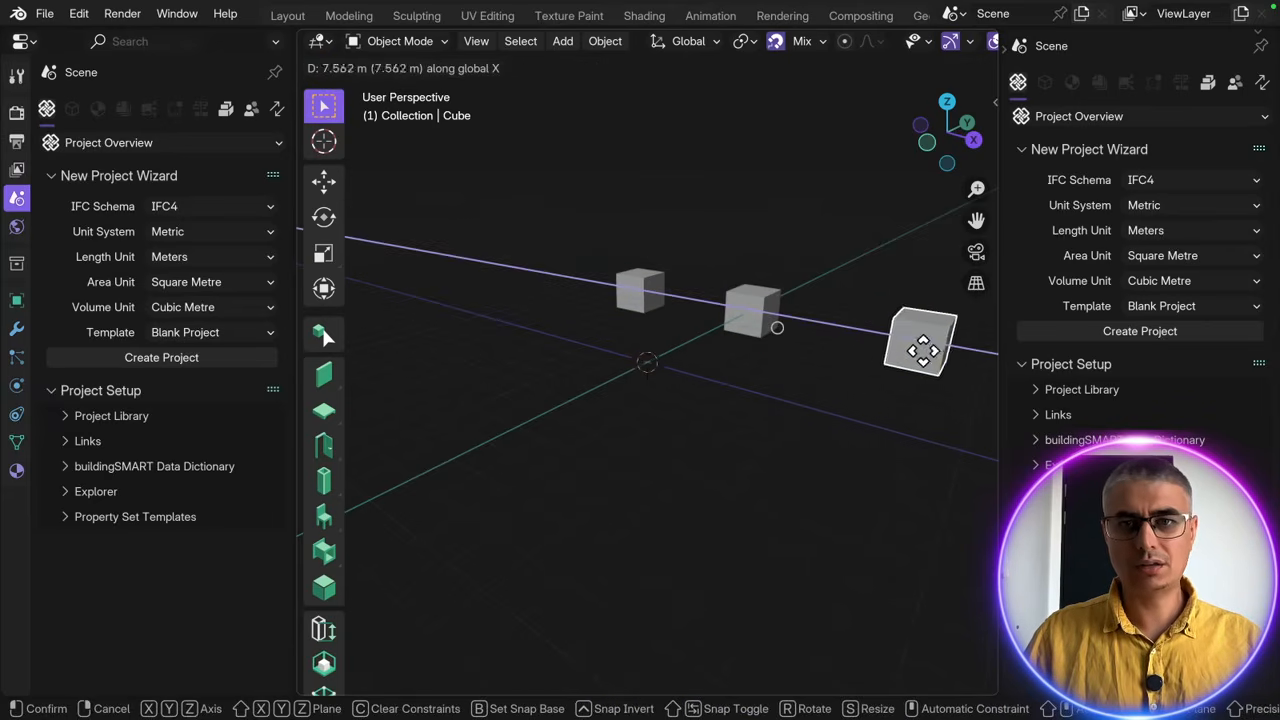
pyautogui.click(920, 342)
pyautogui.click(750, 320)
pyautogui.press('g')
pyautogui.rightClick(777, 314)
pyautogui.moveTo(838, 381); pyautogui.dragTo(770, 447, button='middle')
pyautogui.click(829, 386)
pyautogui.click(714, 420)
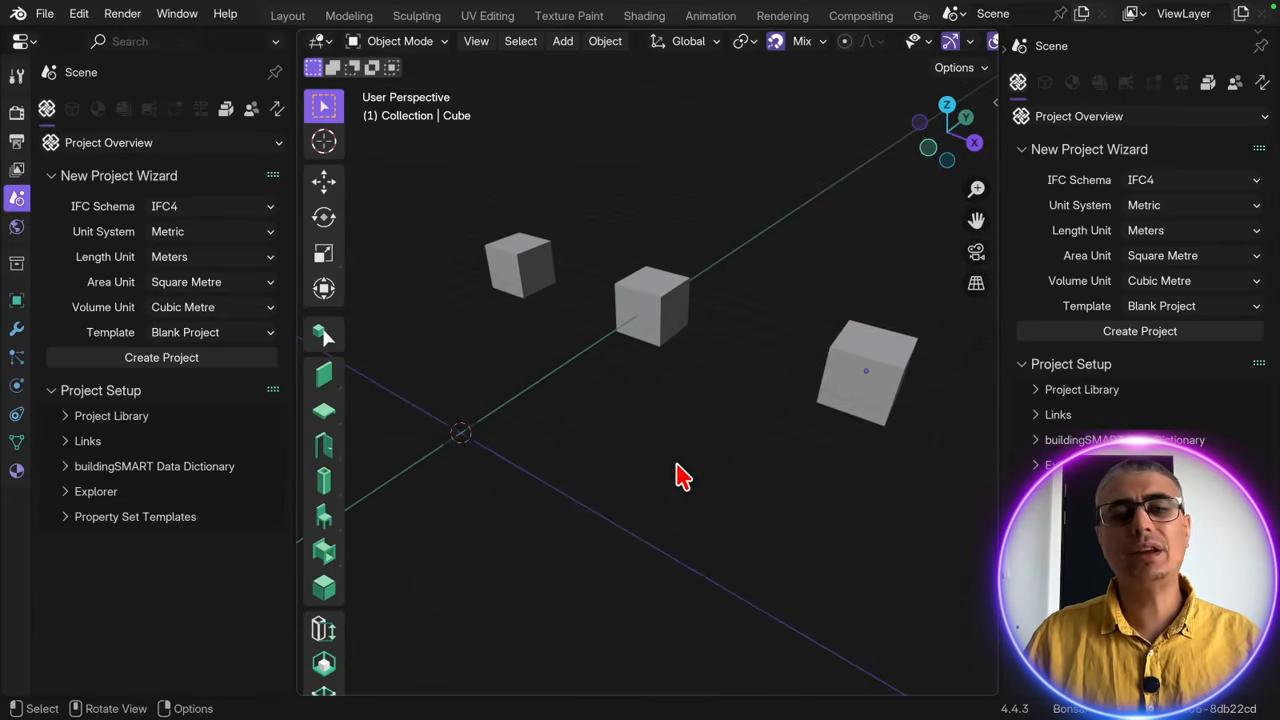
# - Create a metric IFC4 project in meters, keeping the Blank Project template
pyautogui.click(45, 14)
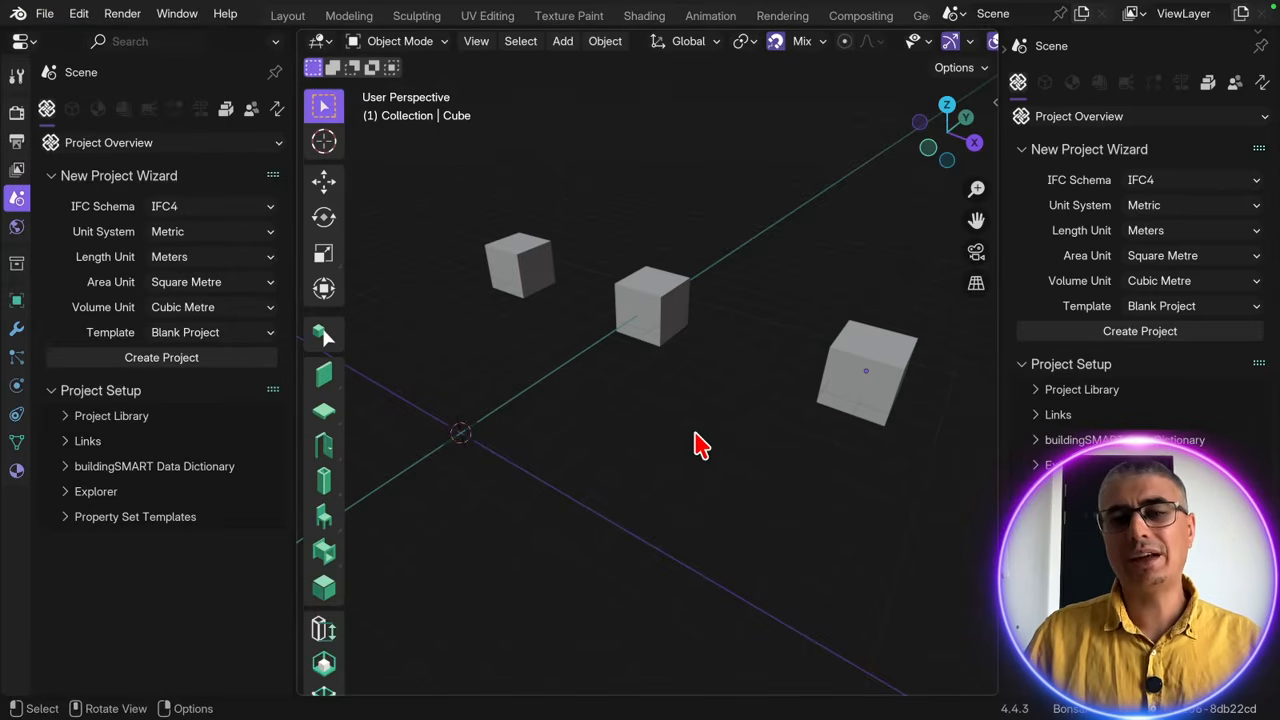
pyautogui.moveTo(746, 397); pyautogui.dragTo(640, 425, button='middle')
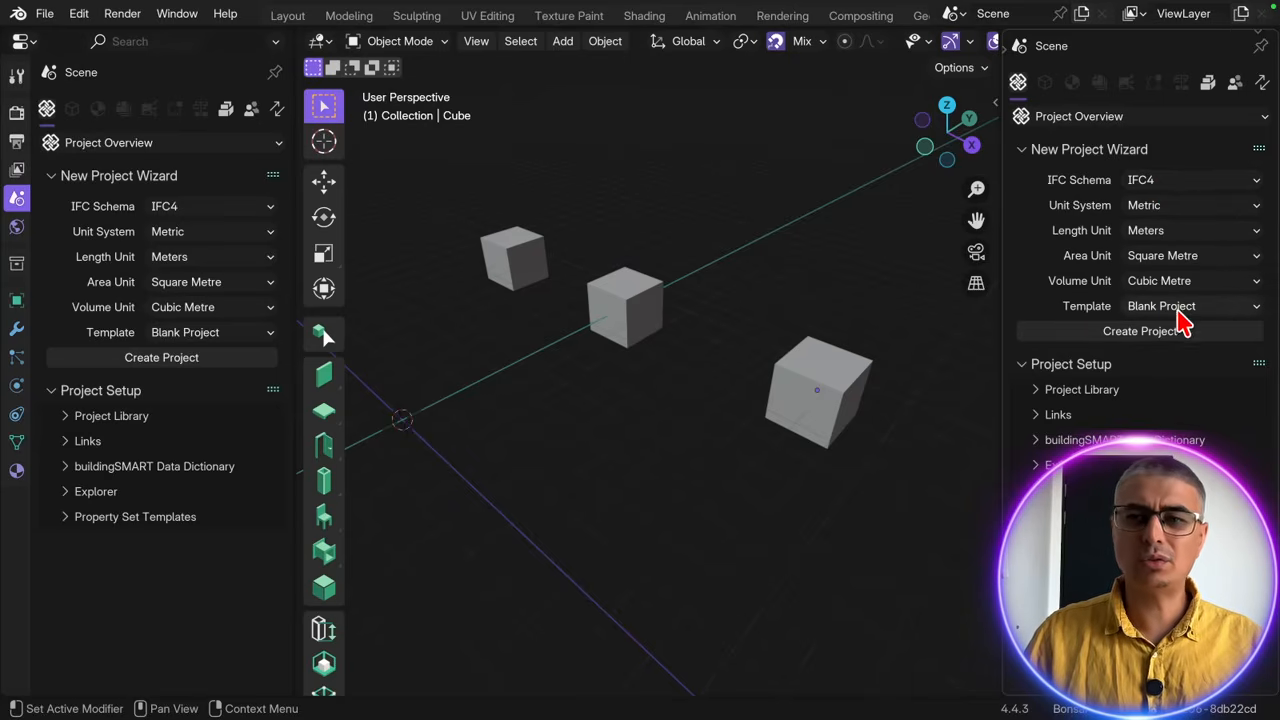
pyautogui.click(1180, 309)
pyautogui.click(1197, 306)
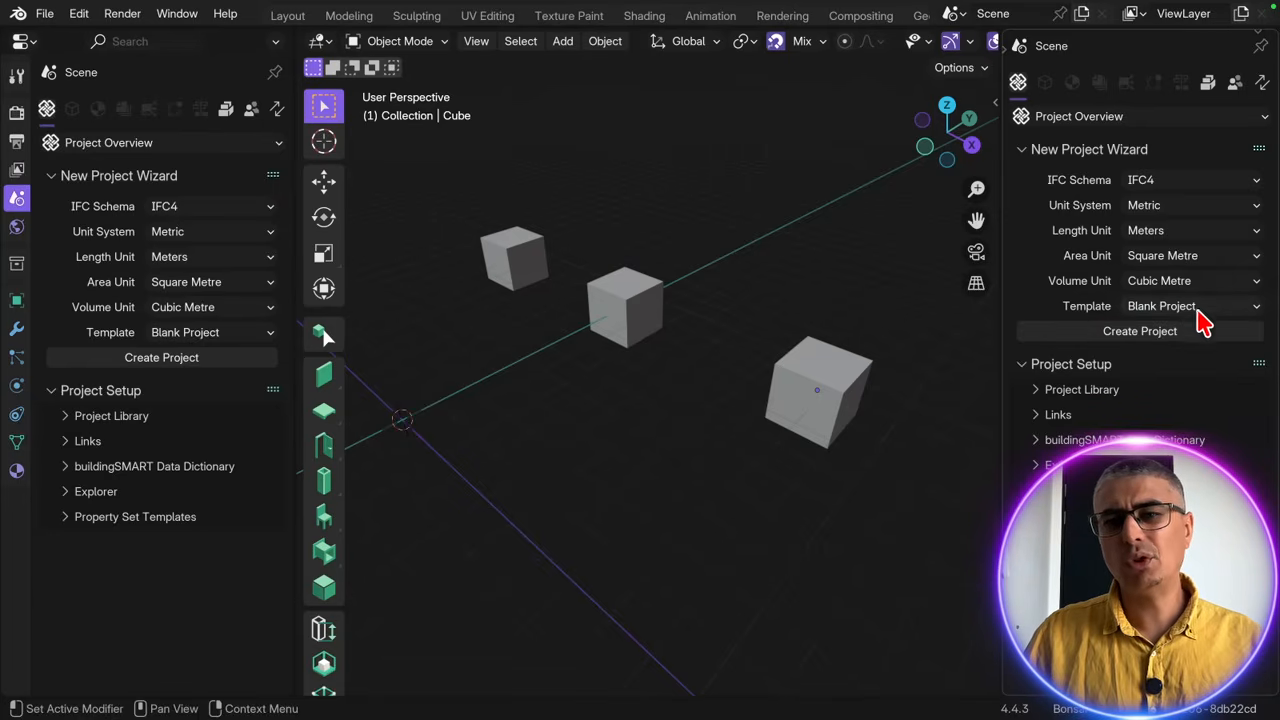
pyautogui.click(1113, 335)
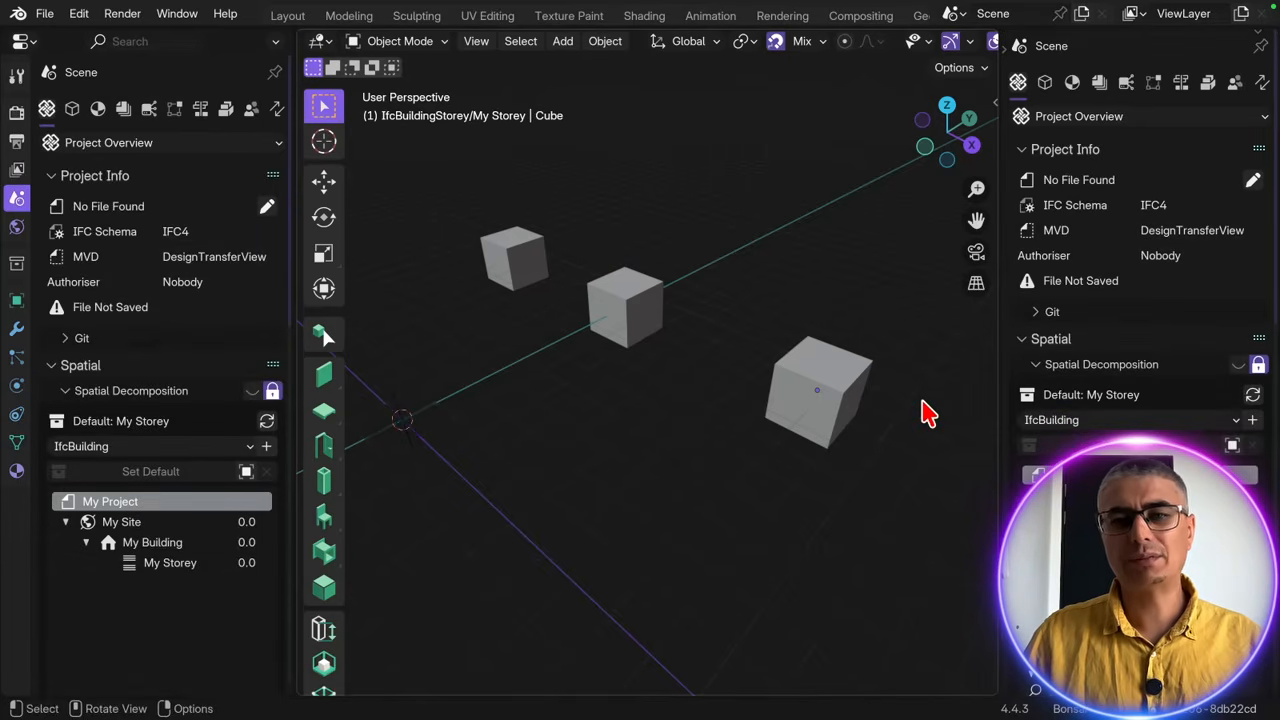
# - Widen the scene property areas on both sides of the 3D view
pyautogui.moveTo(1000, 325); pyautogui.dragTo(922, 300)
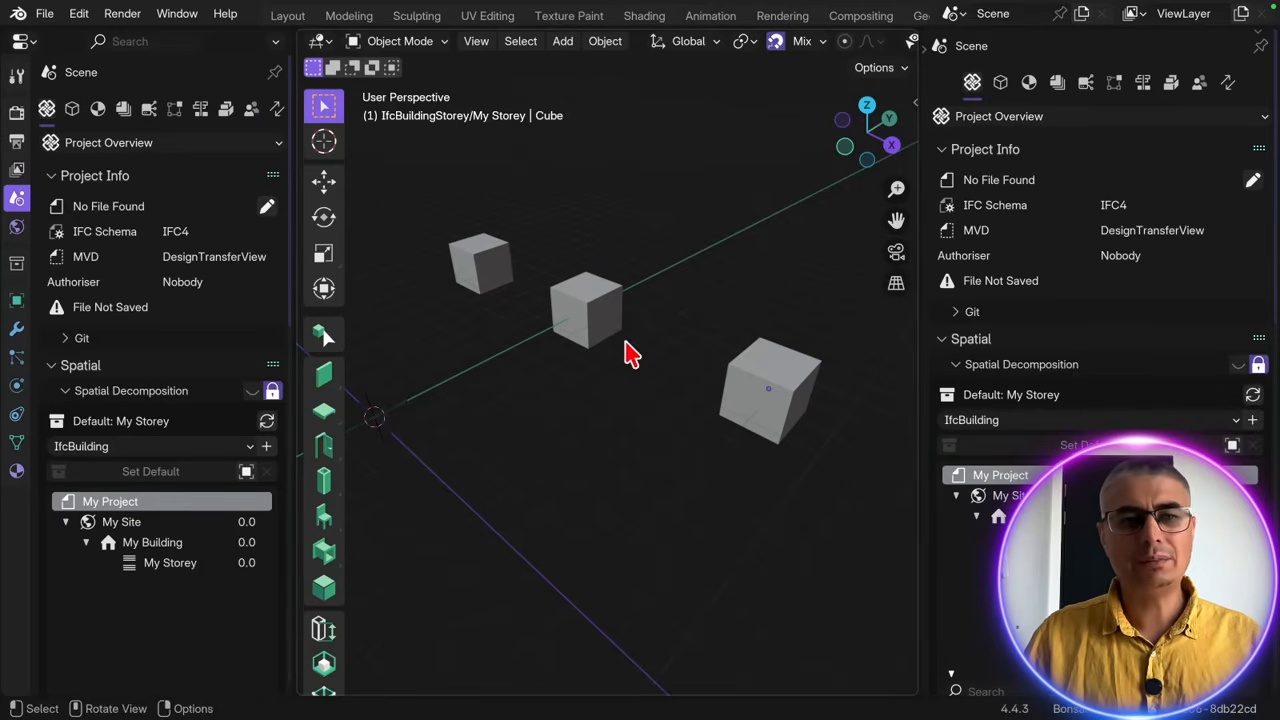
pyautogui.moveTo(293, 218); pyautogui.dragTo(349, 214)
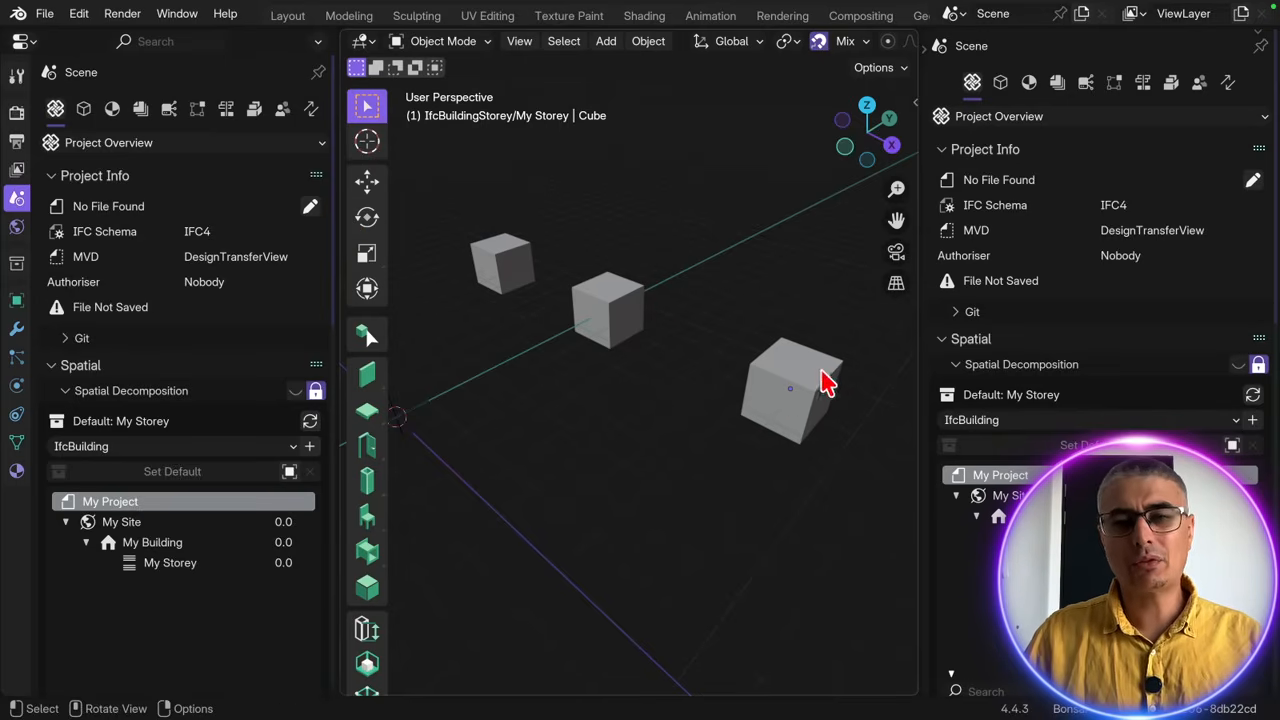
# - Select the cubes individually, and finish with all three selected together and the nearest one active
pyautogui.moveTo(730, 440); pyautogui.dragTo(703, 443, button='middle')
pyautogui.click(820, 400)
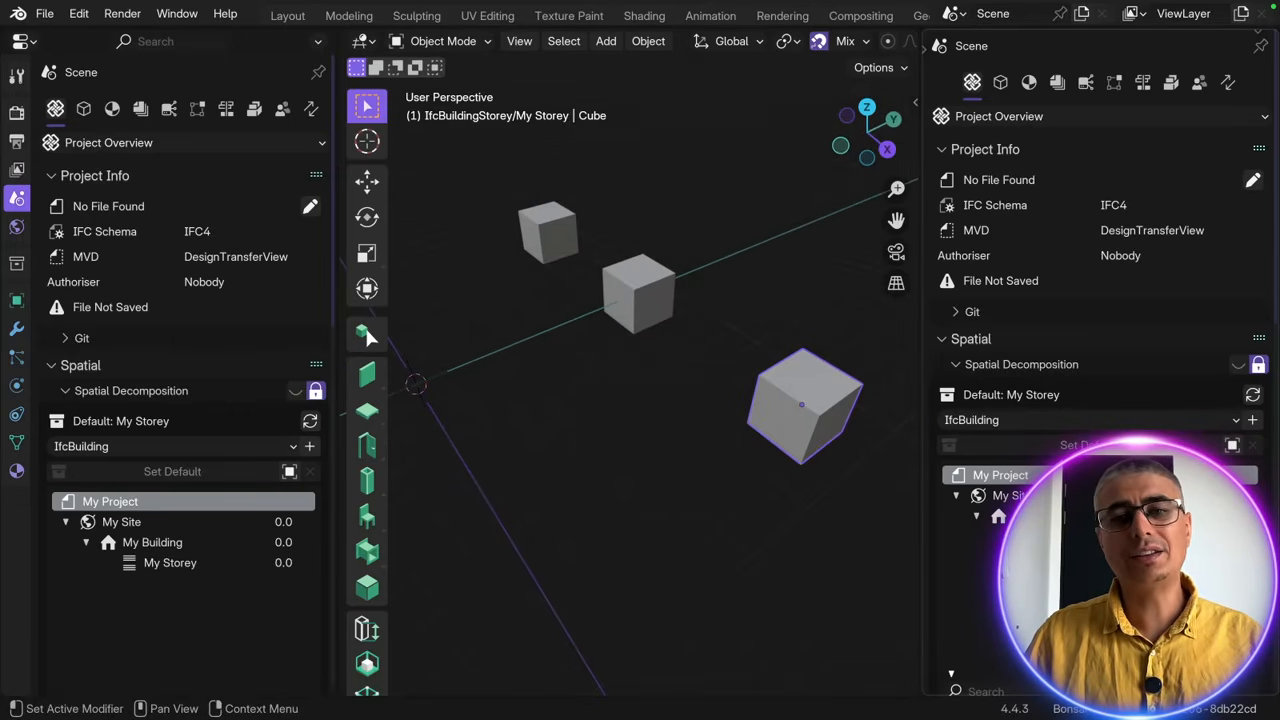
pyautogui.click(632, 296)
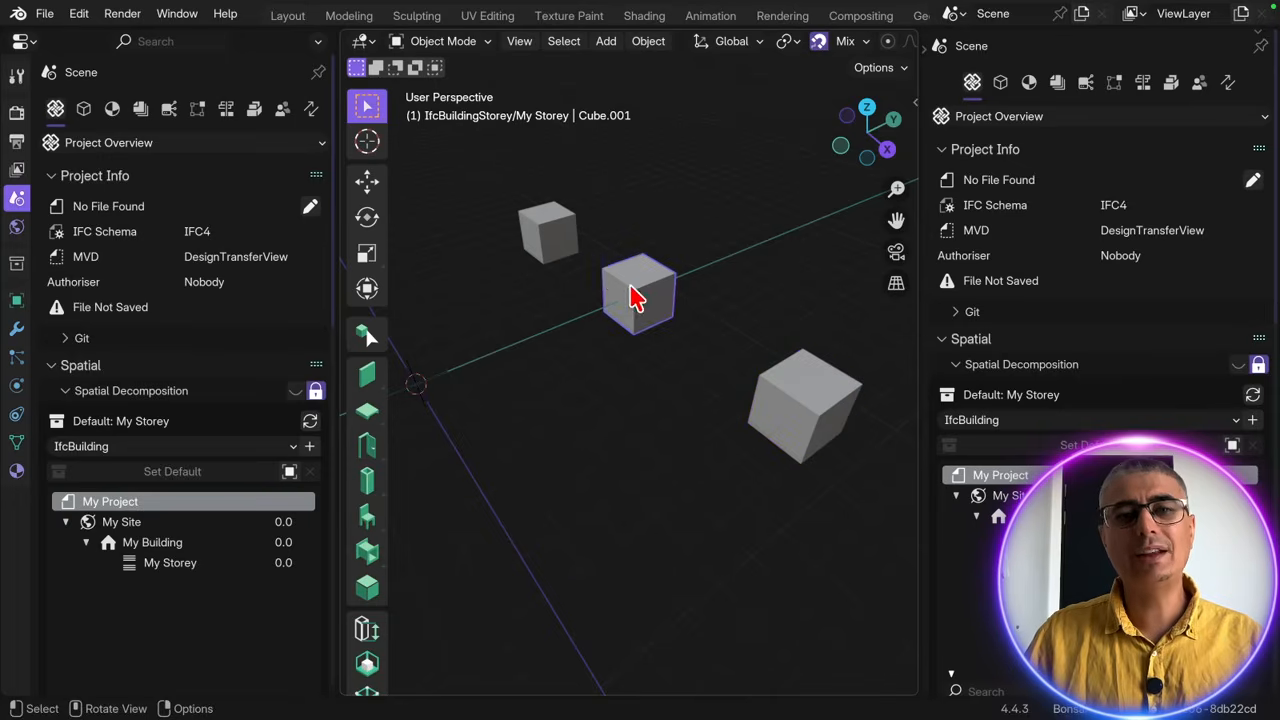
pyautogui.click(540, 218)
pyautogui.click(557, 230)
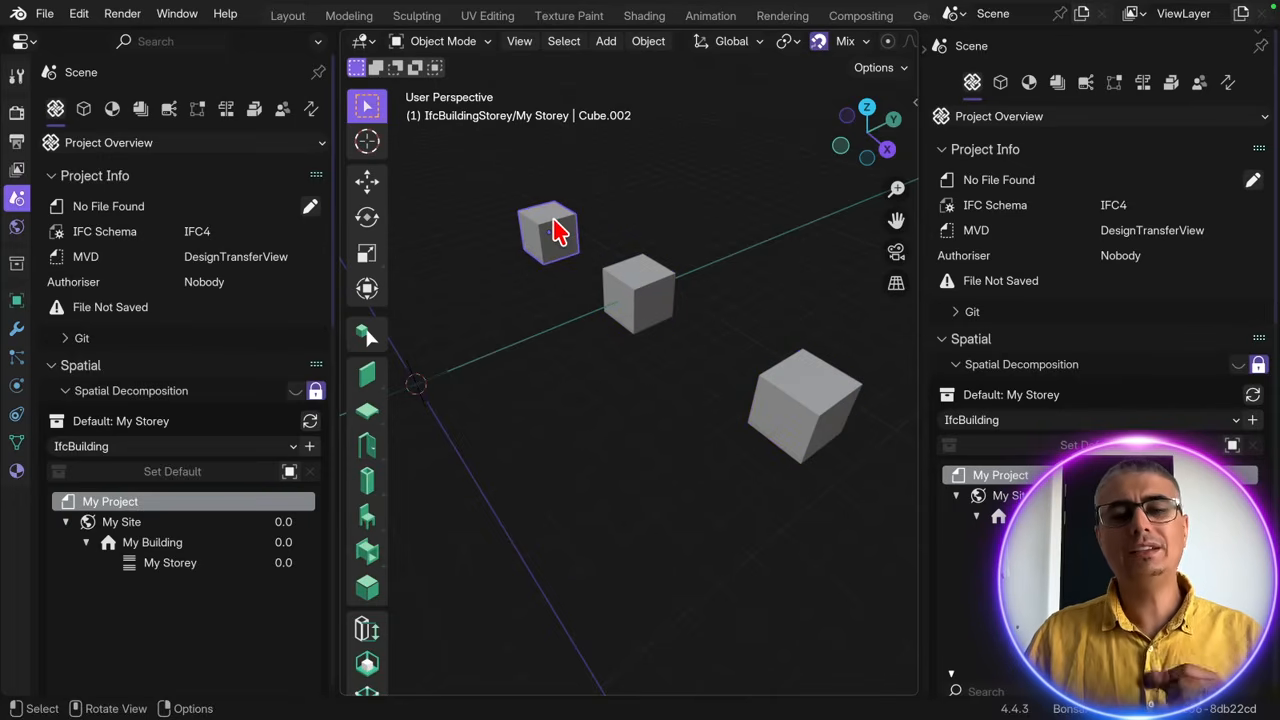
pyautogui.click(640, 293)
pyautogui.click(565, 222)
pyautogui.keyDown('shift'); pyautogui.click(668, 298); pyautogui.keyUp('shift')
pyautogui.keyDown('shift'); pyautogui.click(786, 388); pyautogui.keyUp('shift')
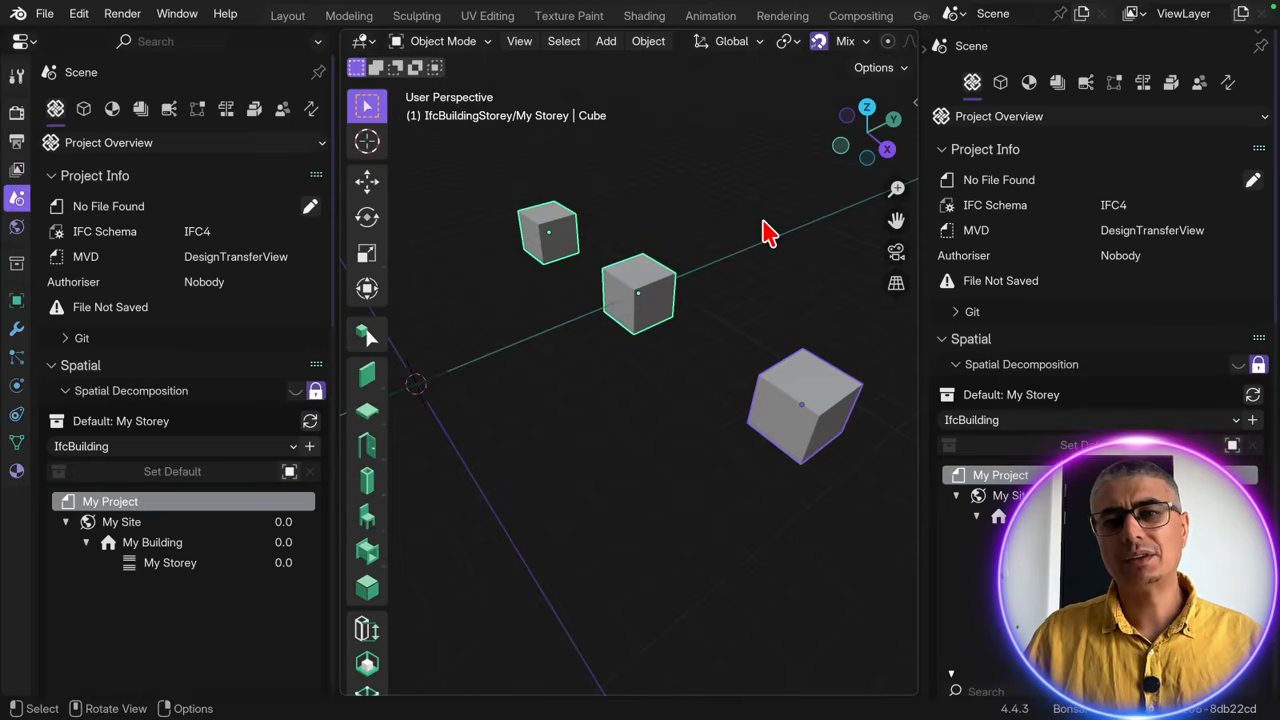
# - Deselect the cubes and set Products in the object information metadata to IfcElement
pyautogui.click(1000, 82)
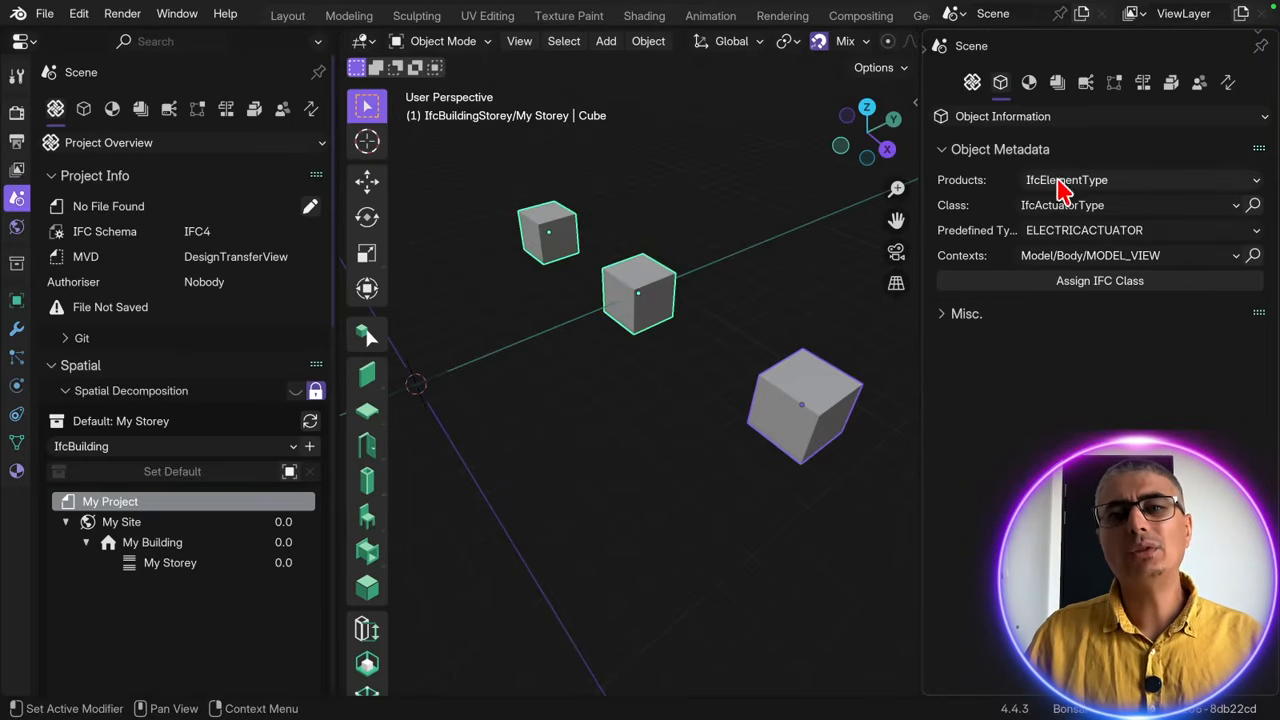
pyautogui.moveTo(700, 257); pyautogui.dragTo(755, 278, button='middle')
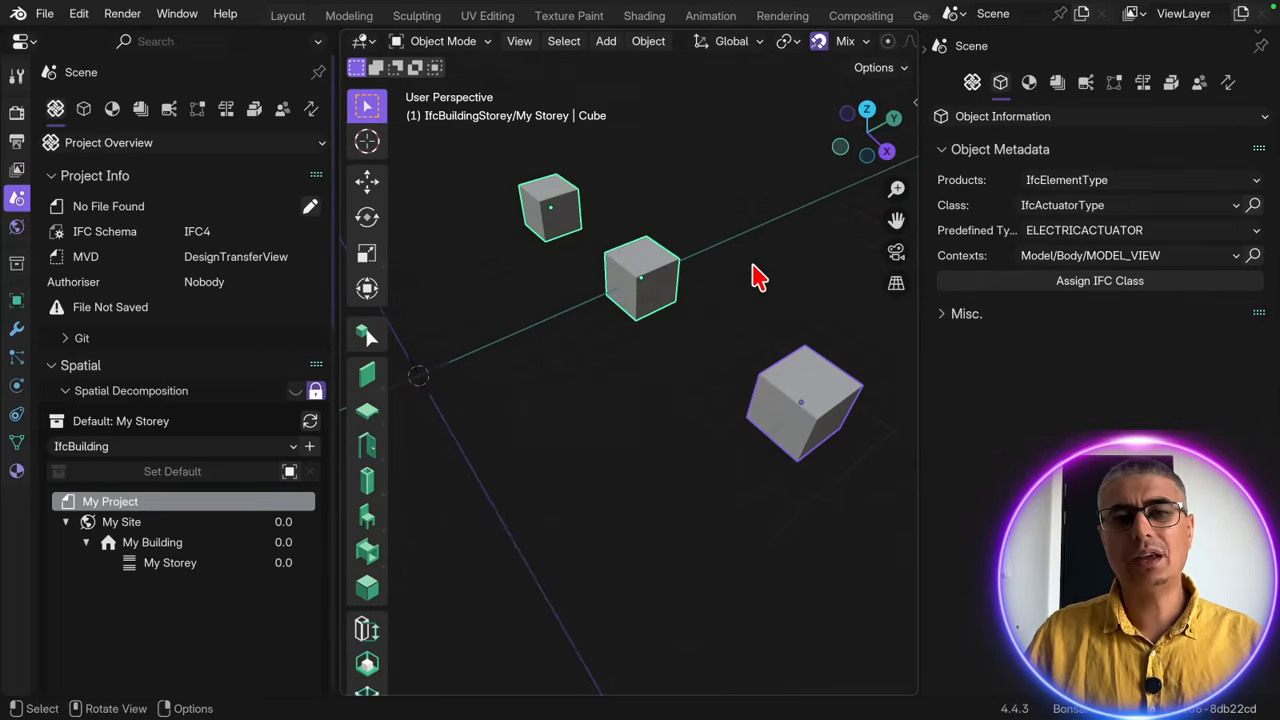
pyautogui.moveTo(729, 323); pyautogui.dragTo(675, 435, button='middle')
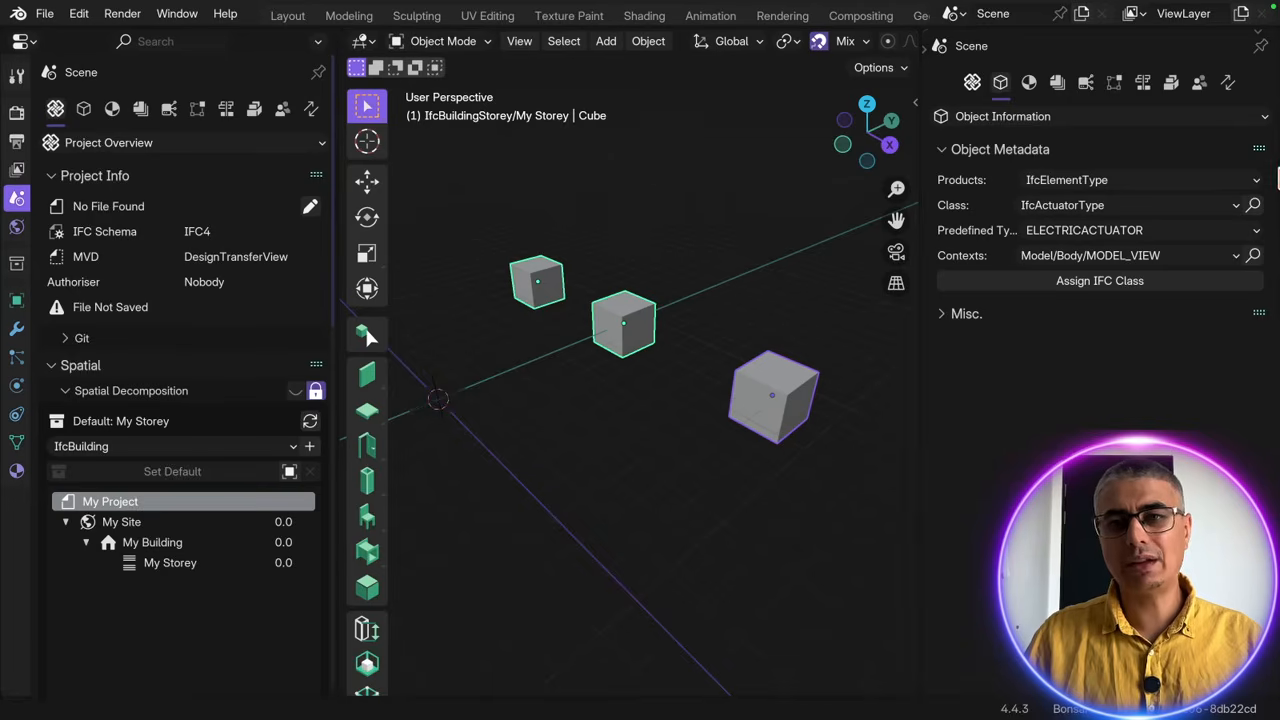
pyautogui.click(1158, 190)
pyautogui.click(671, 229)
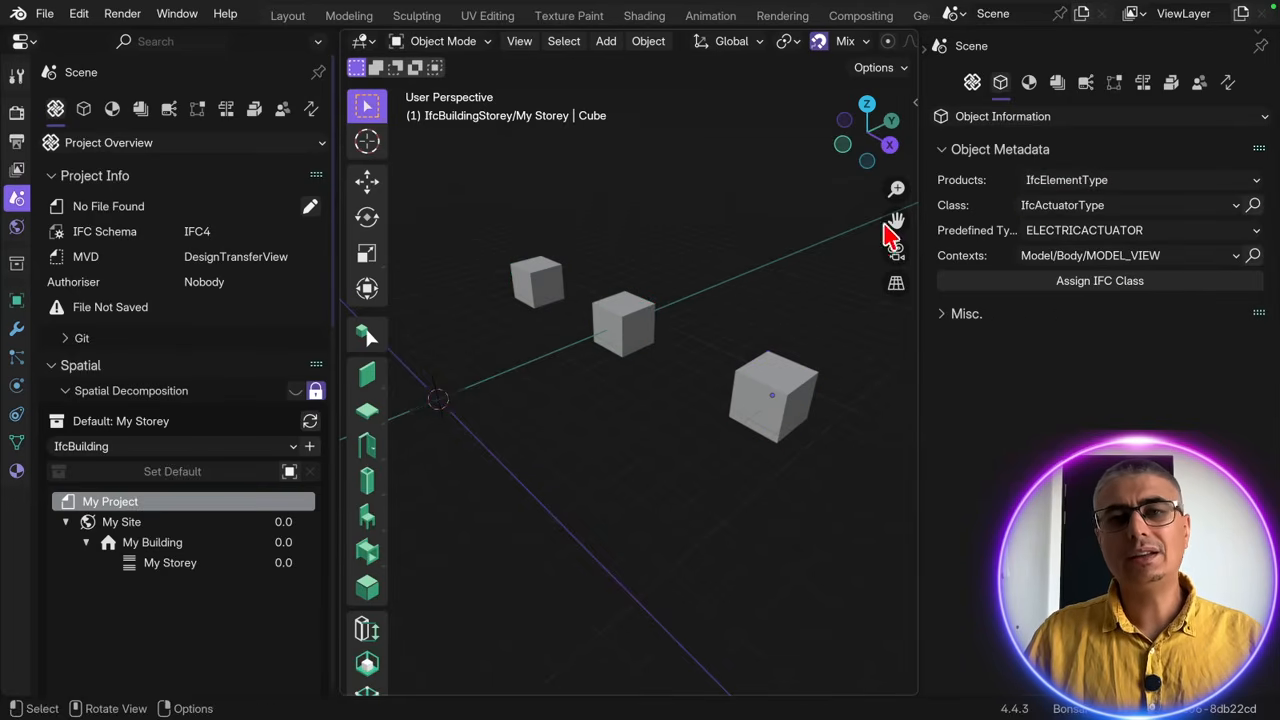
pyautogui.click(1100, 185)
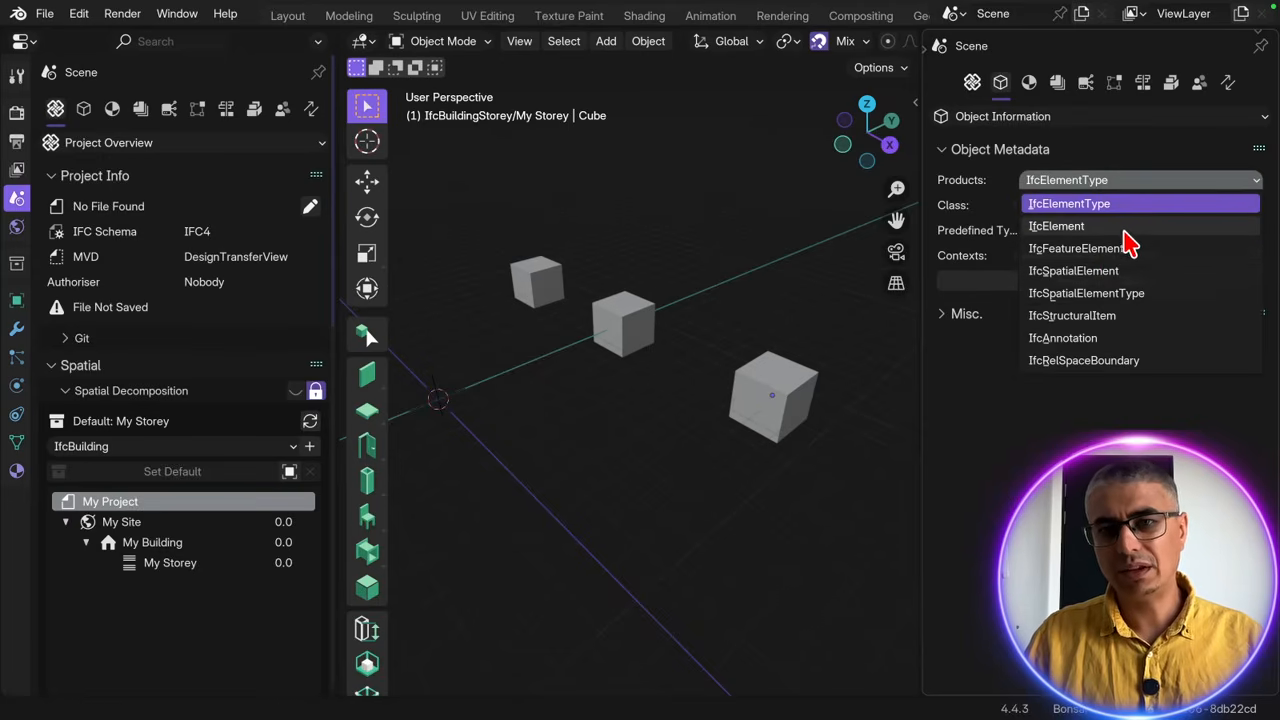
pyautogui.click(1160, 227)
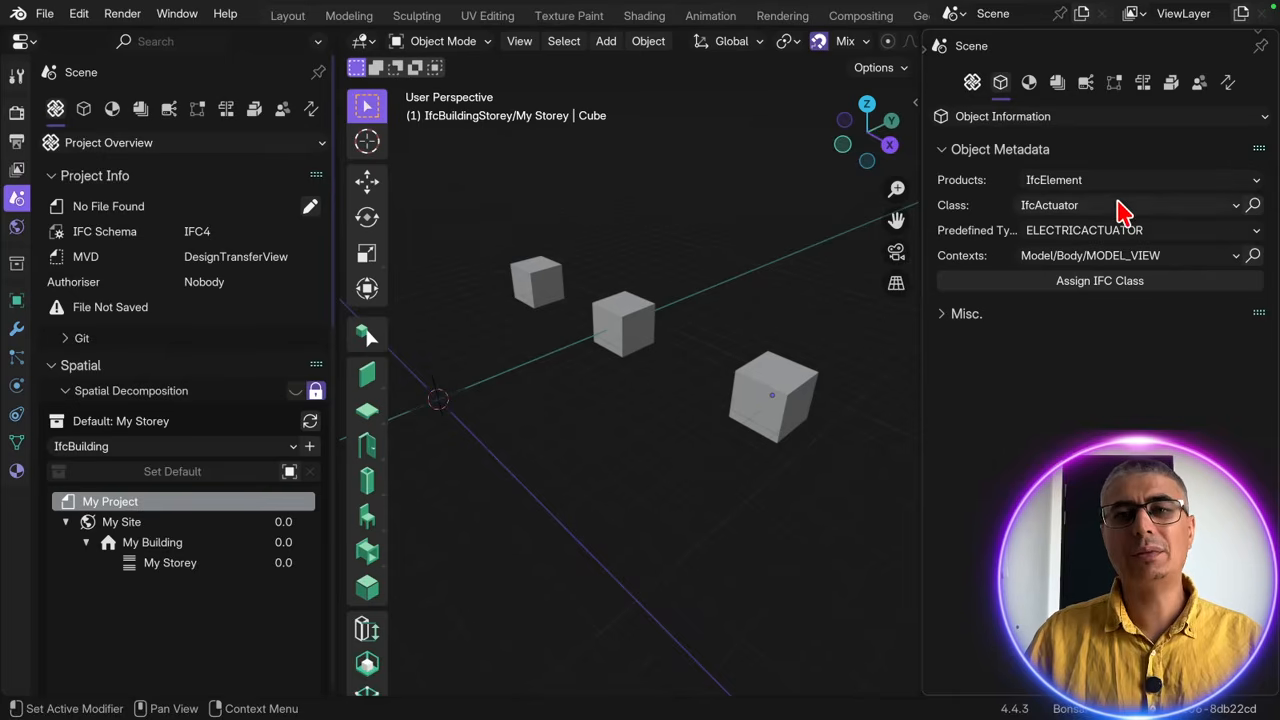
# - Search the IFC classes for footing, choose IfcFooting with the CAISSON_FOUNDATION predefined type, and widen the object information area
pyautogui.click(1177, 210)
pyautogui.click(1257, 208)
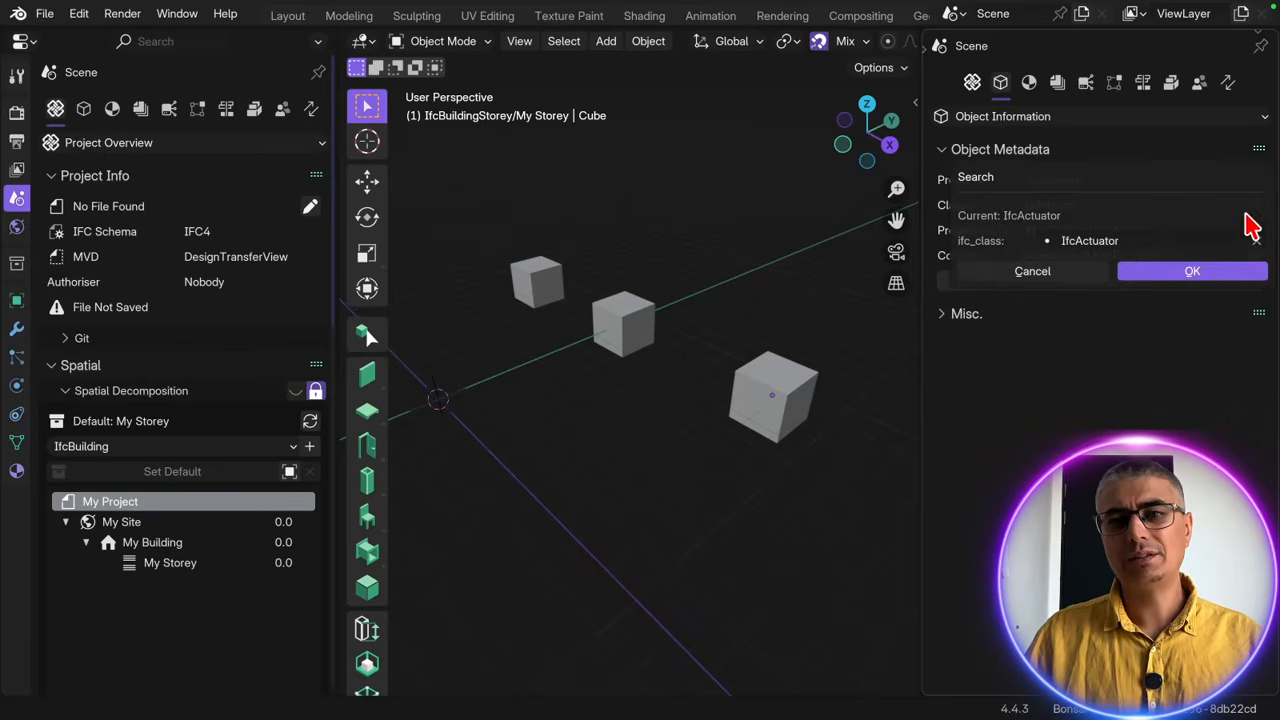
pyautogui.click(1155, 238)
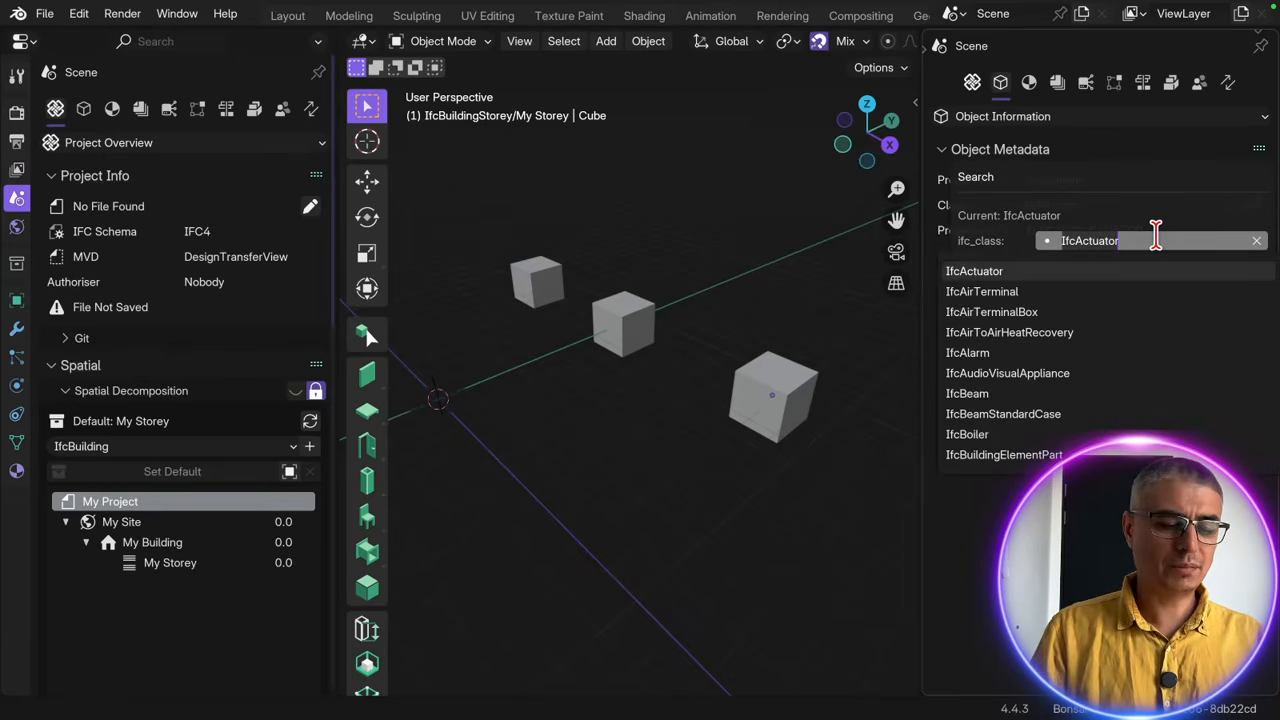
pyautogui.write('foot')
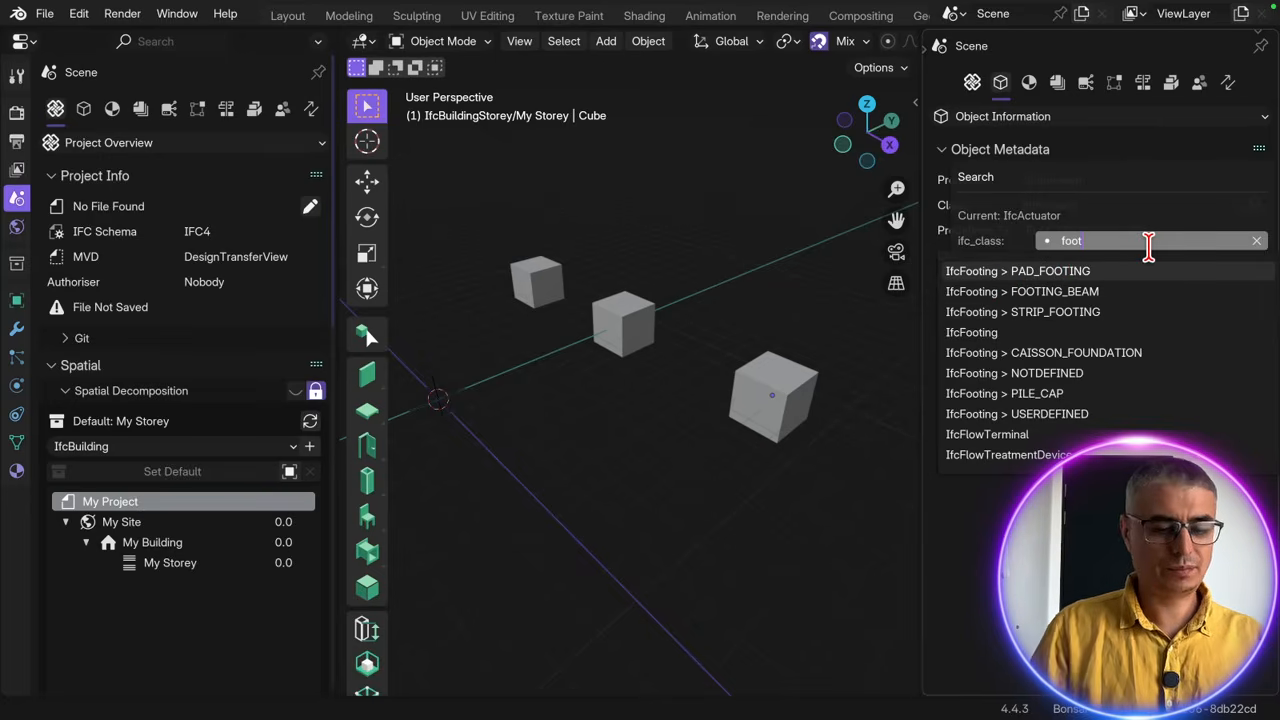
pyautogui.write('ing')
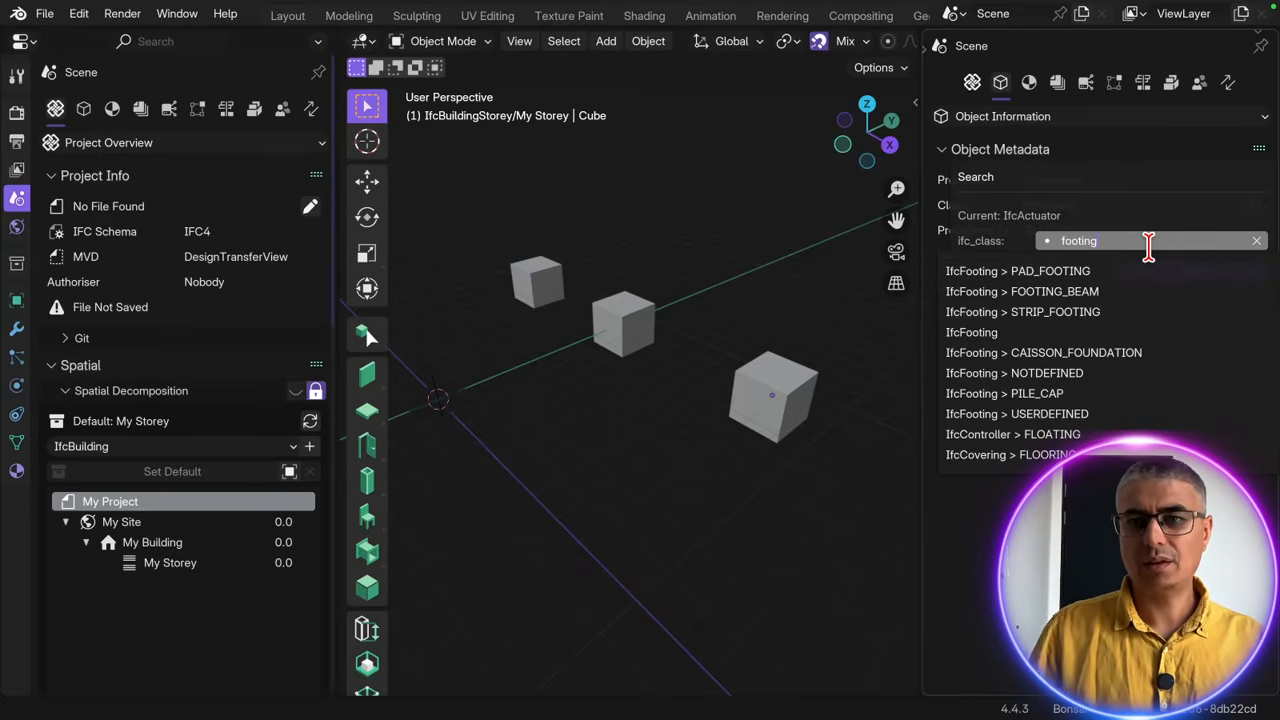
pyautogui.click(1012, 352)
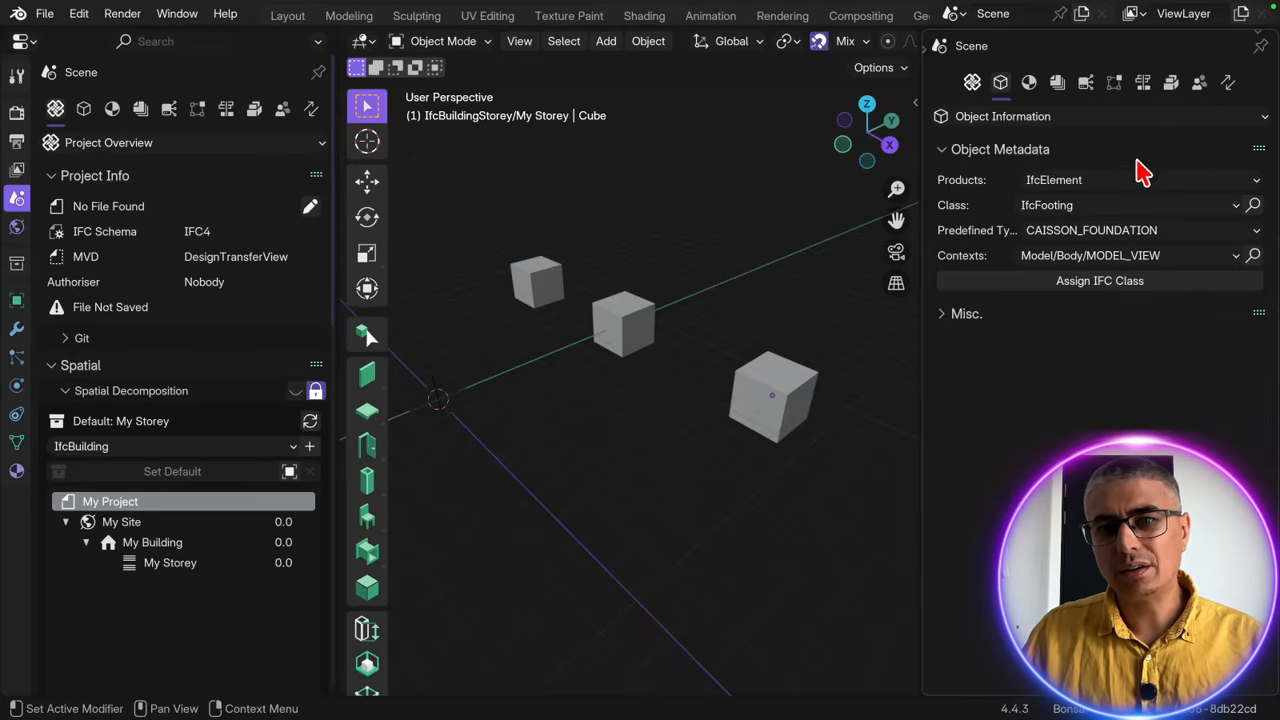
pyautogui.click(1176, 234)
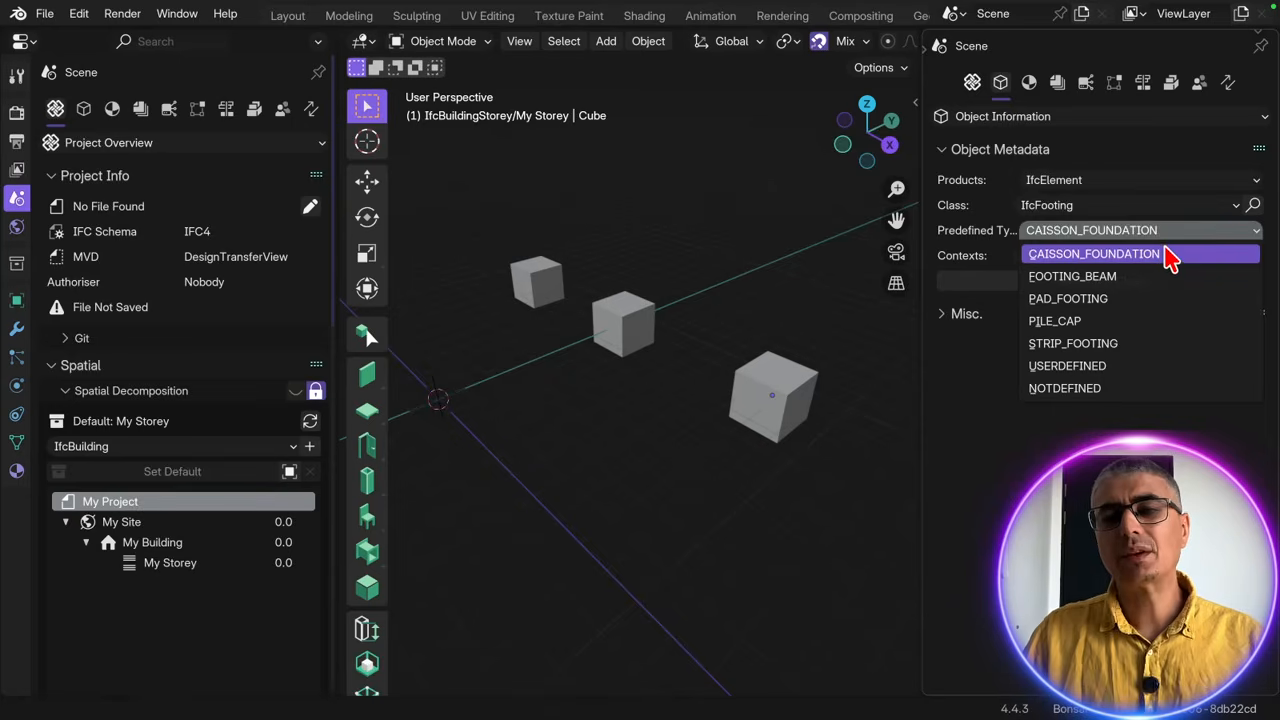
pyautogui.click(1170, 257)
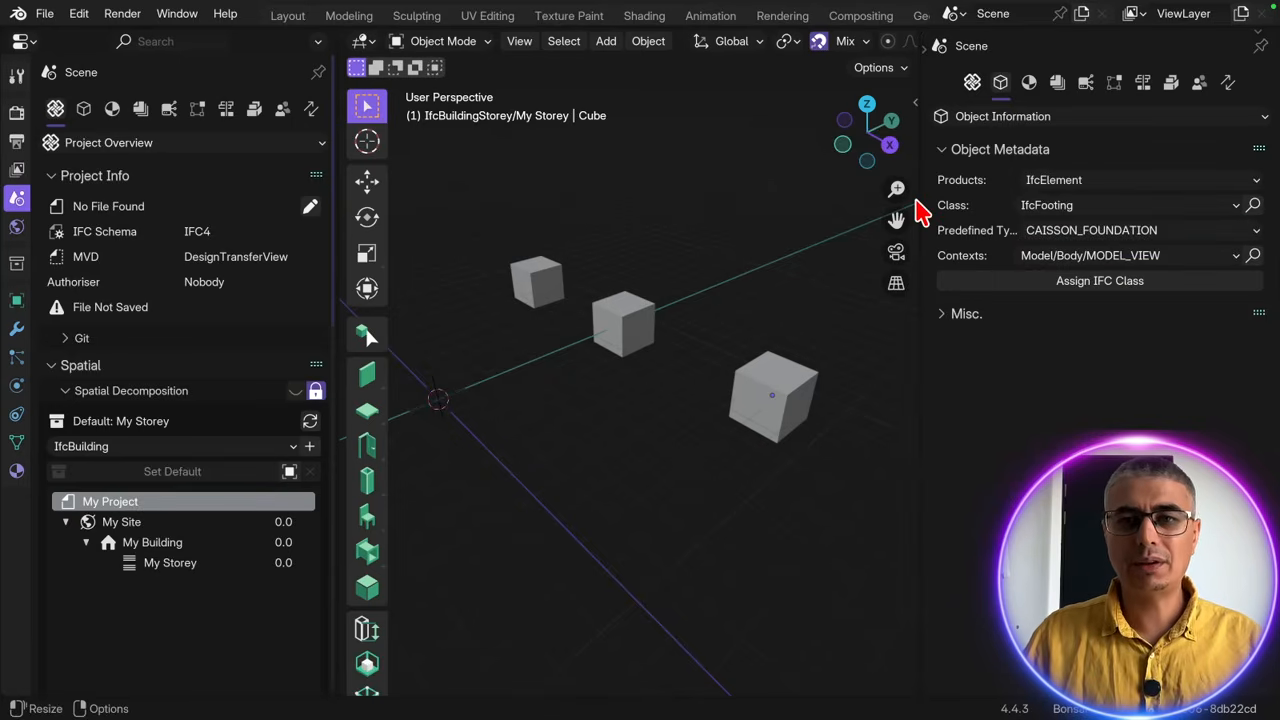
pyautogui.moveTo(921, 194); pyautogui.dragTo(731, 165)
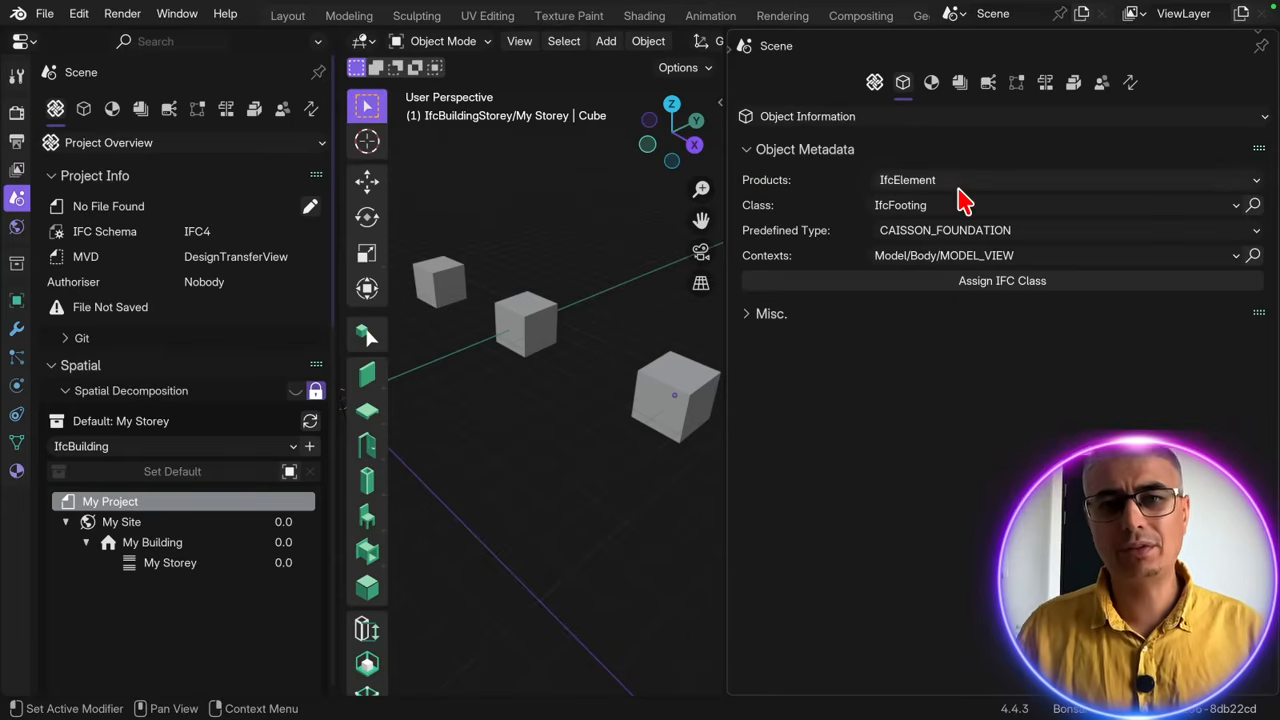
# - Try USERDEFINED as the predefined type of the IfcFooting class
pyautogui.click(1040, 232)
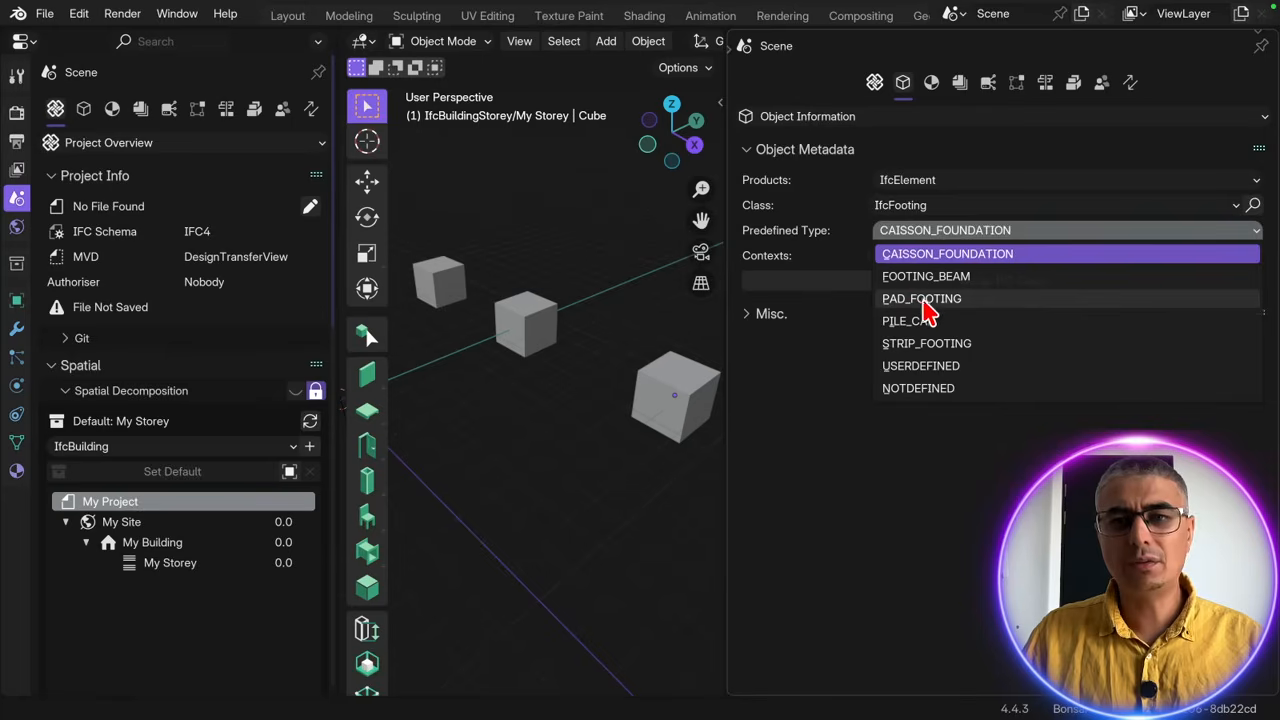
pyautogui.press('Escape')
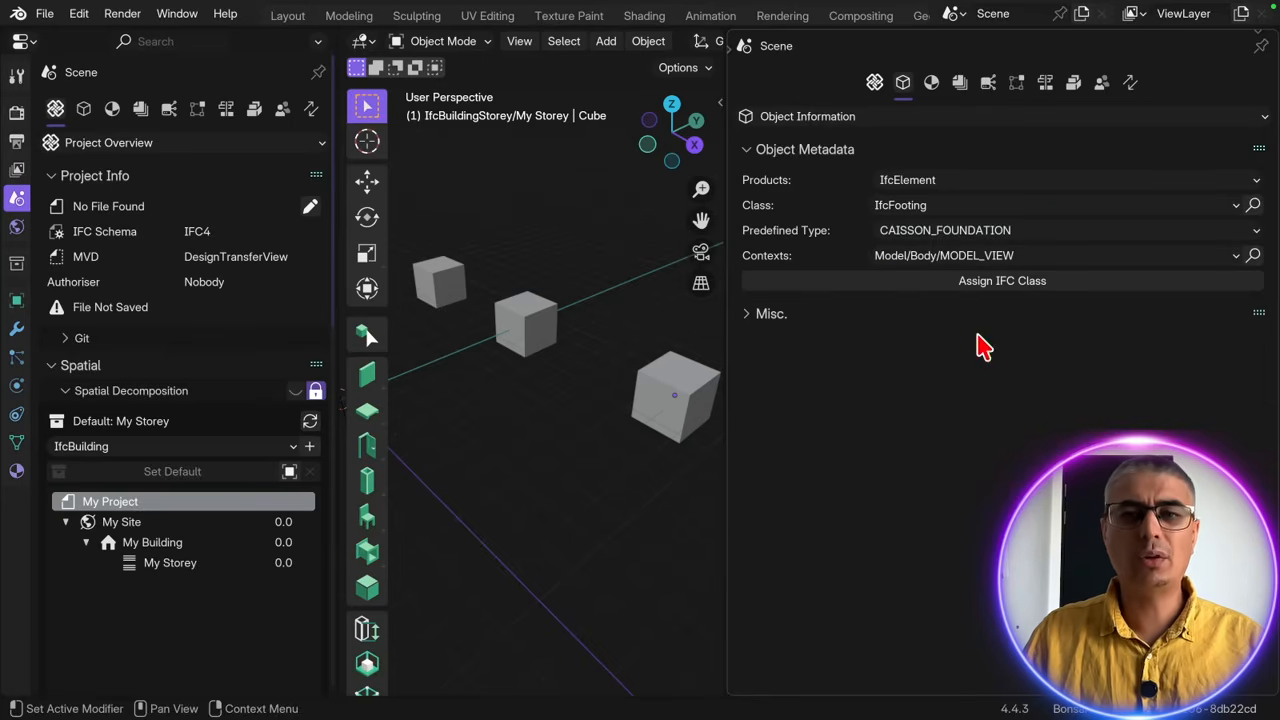
pyautogui.click(1066, 232)
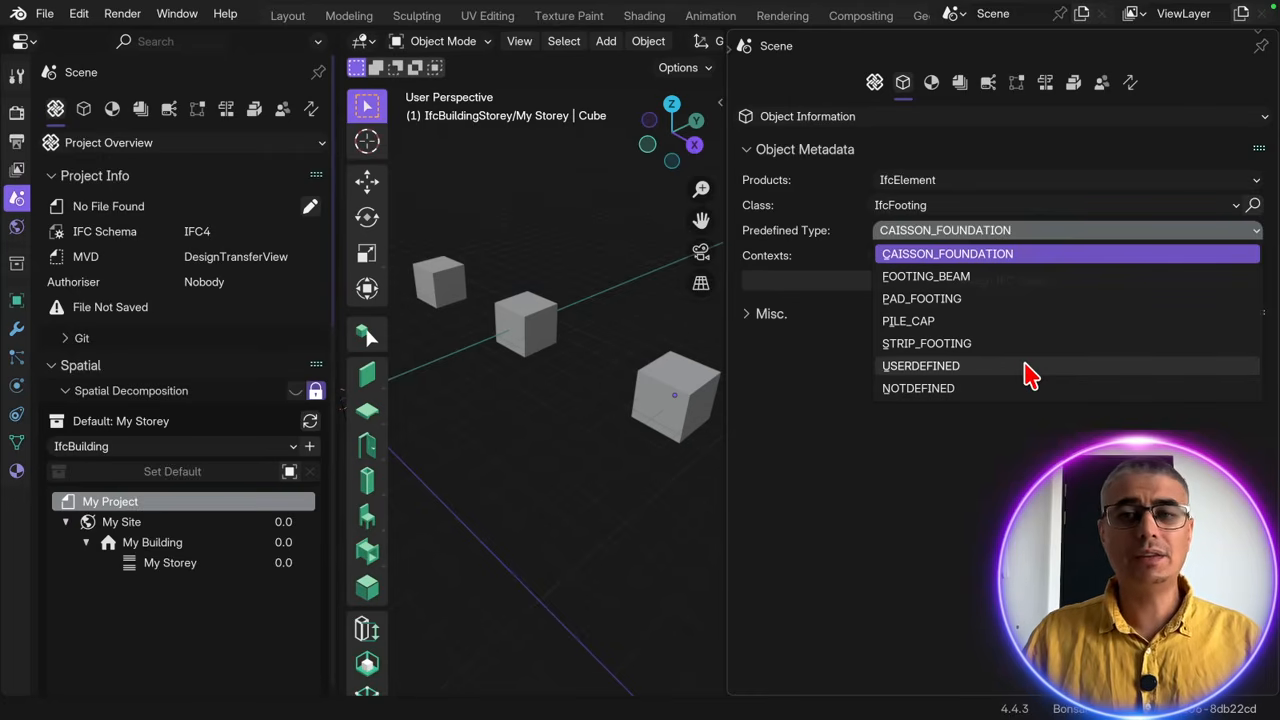
pyautogui.click(988, 366)
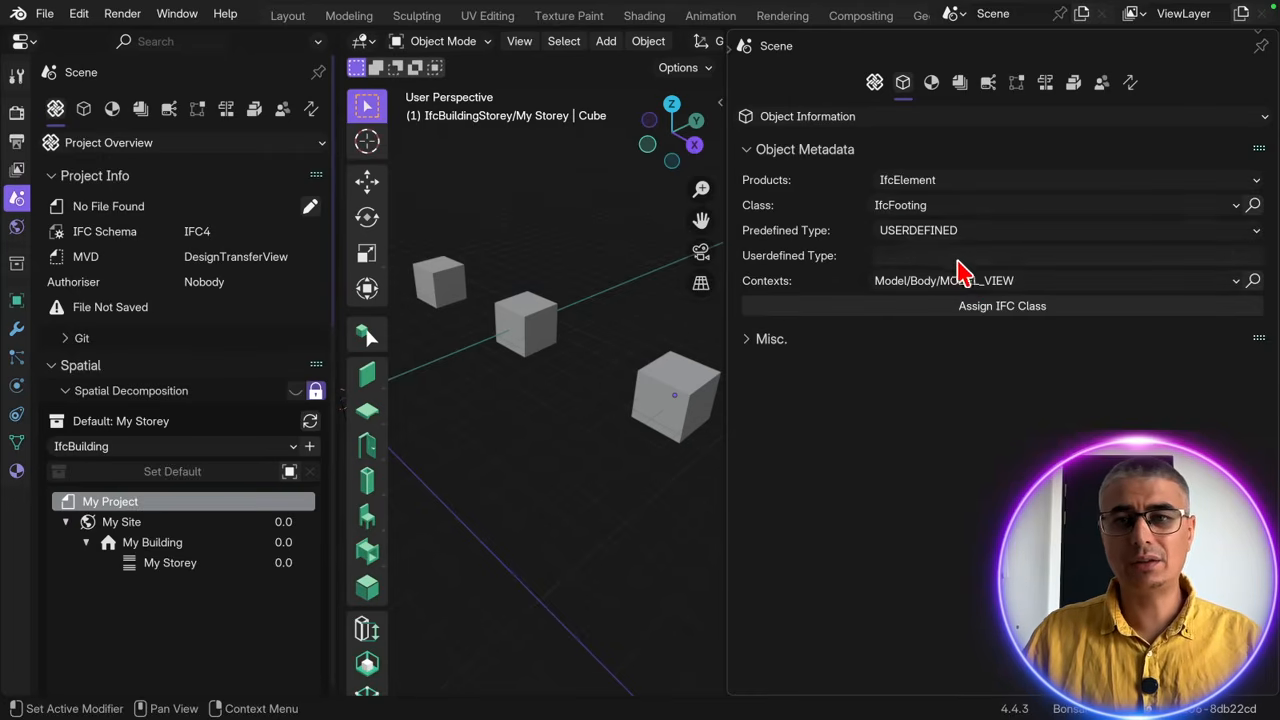
pyautogui.click(963, 256)
pyautogui.click(980, 238)
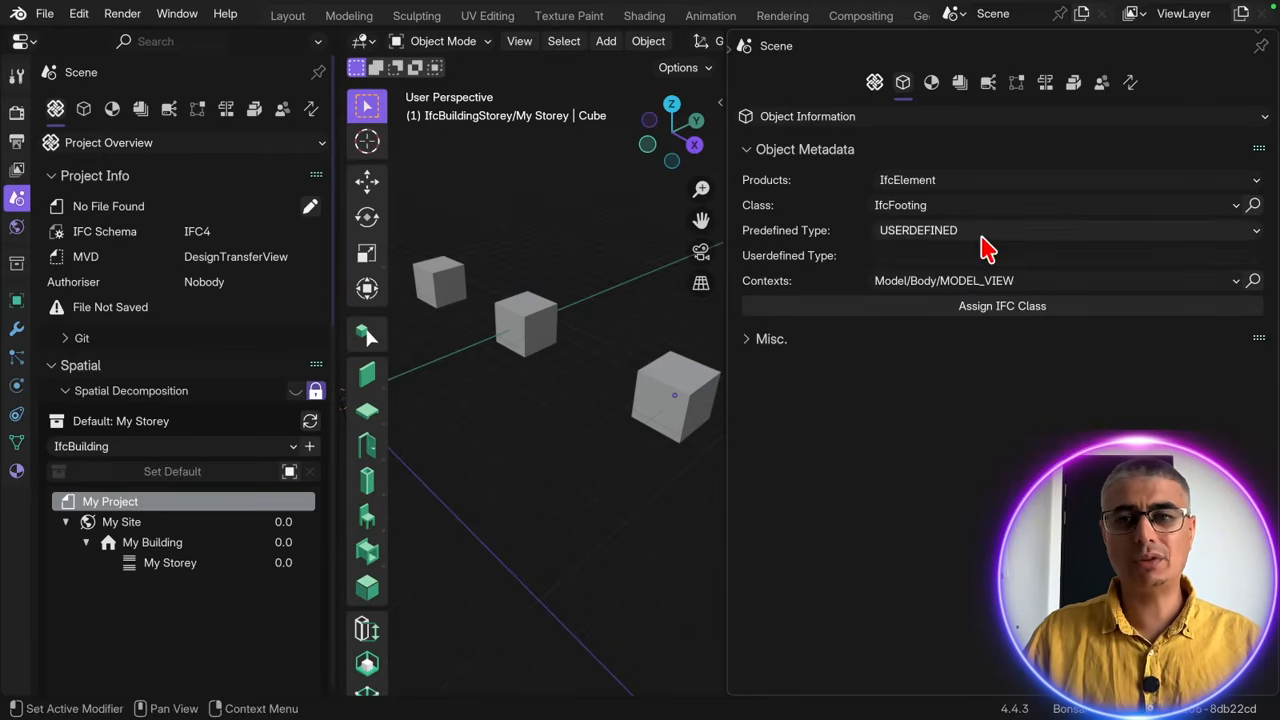
# - Set the predefined type to PAD_FOOTING and assign the IfcFooting class to the nearest cube
pyautogui.click(985, 232)
pyautogui.click(995, 319)
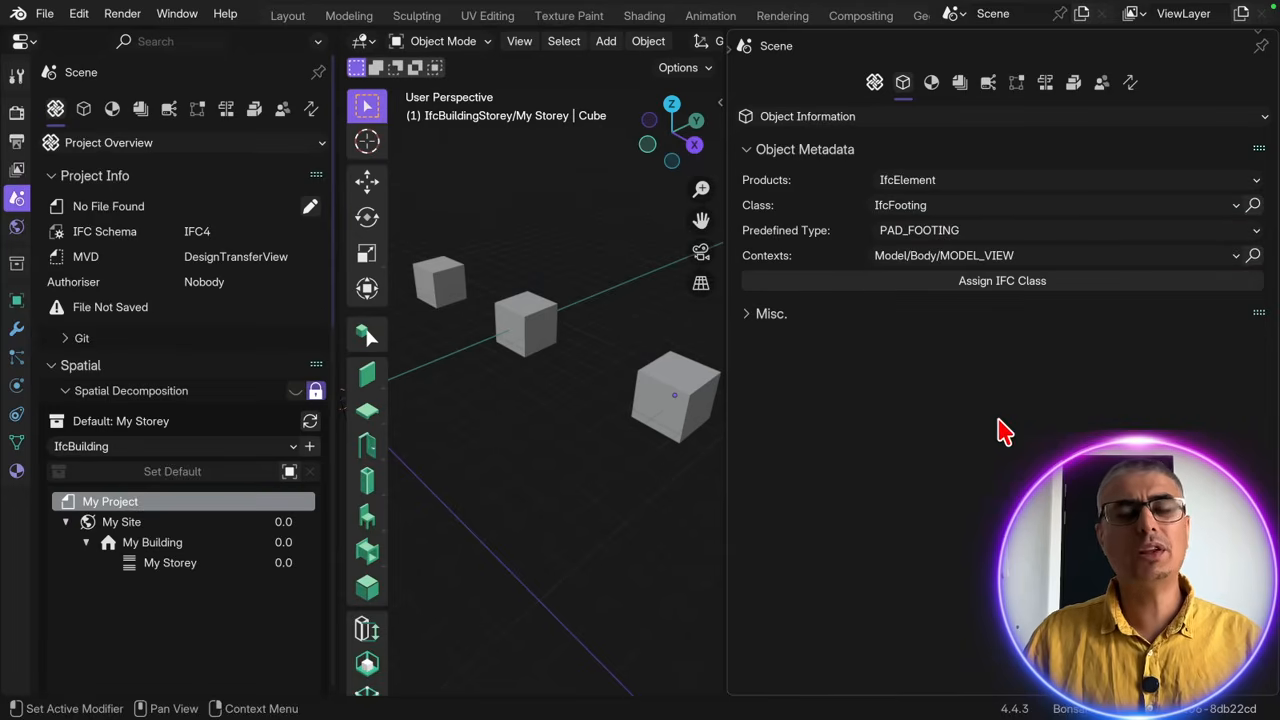
pyautogui.click(1062, 286)
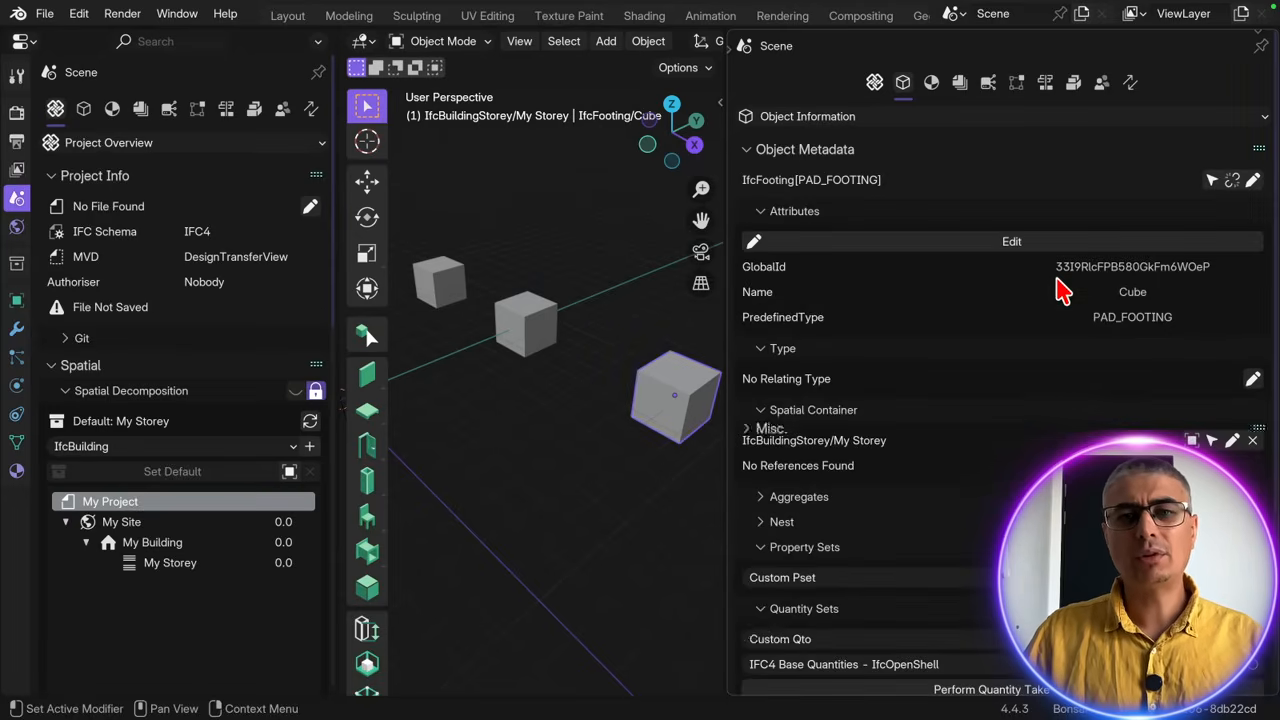
# - Refresh the spatial decomposition and check the nearest cube's entry under IfcFooting in the project's element list
pyautogui.click(685, 390)
pyautogui.click(601, 486)
pyautogui.click(674, 398)
pyautogui.click(586, 492)
pyautogui.scroll(-6, 250, 300)
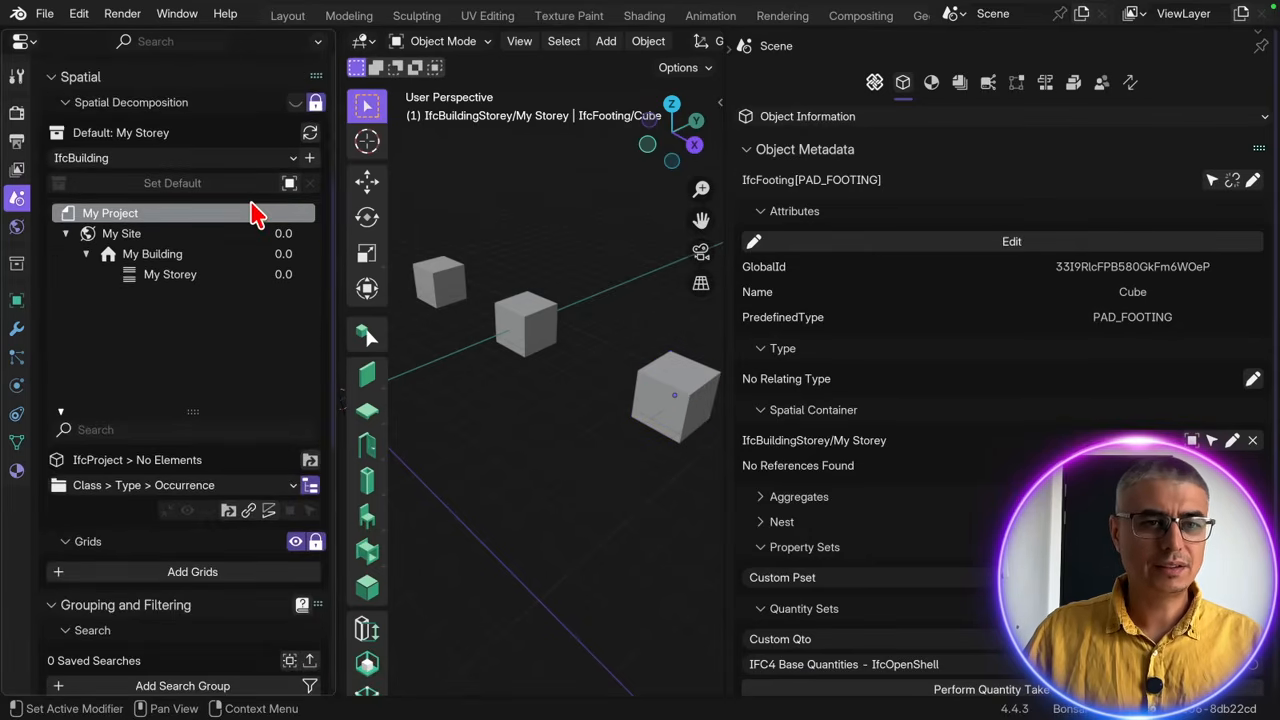
pyautogui.scroll(6, 251, 211)
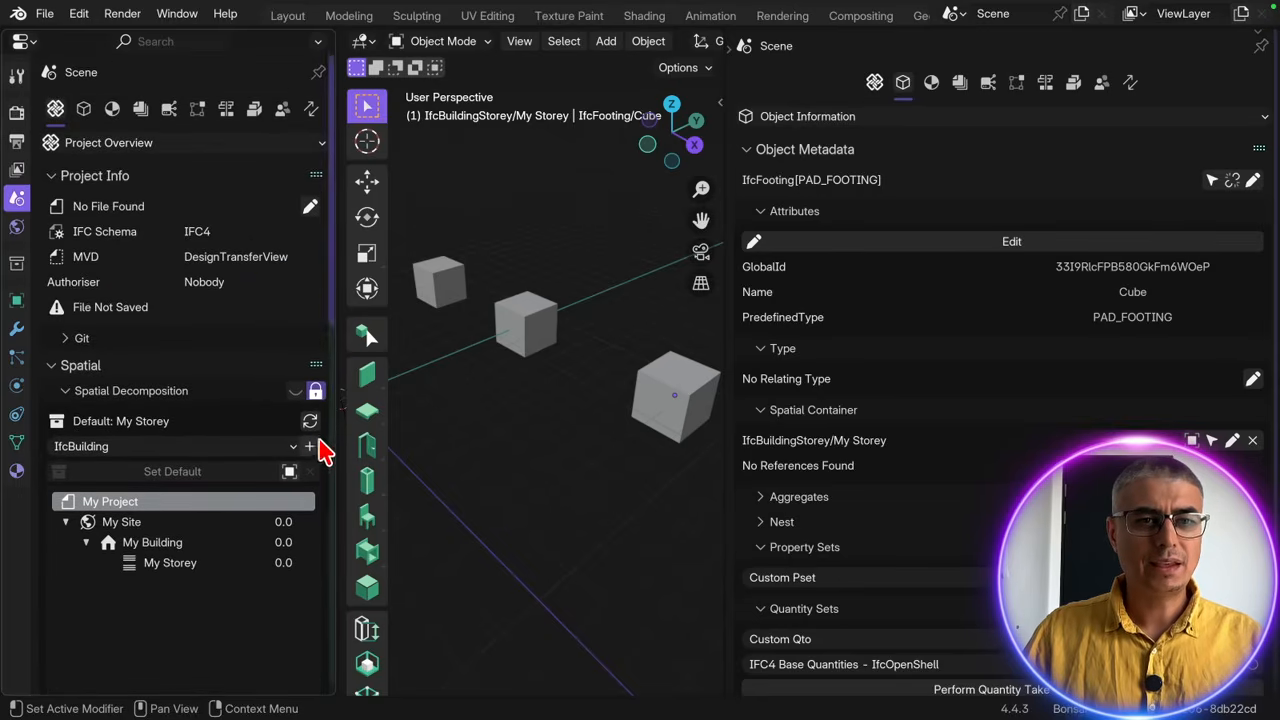
pyautogui.scroll(-5, 235, 371)
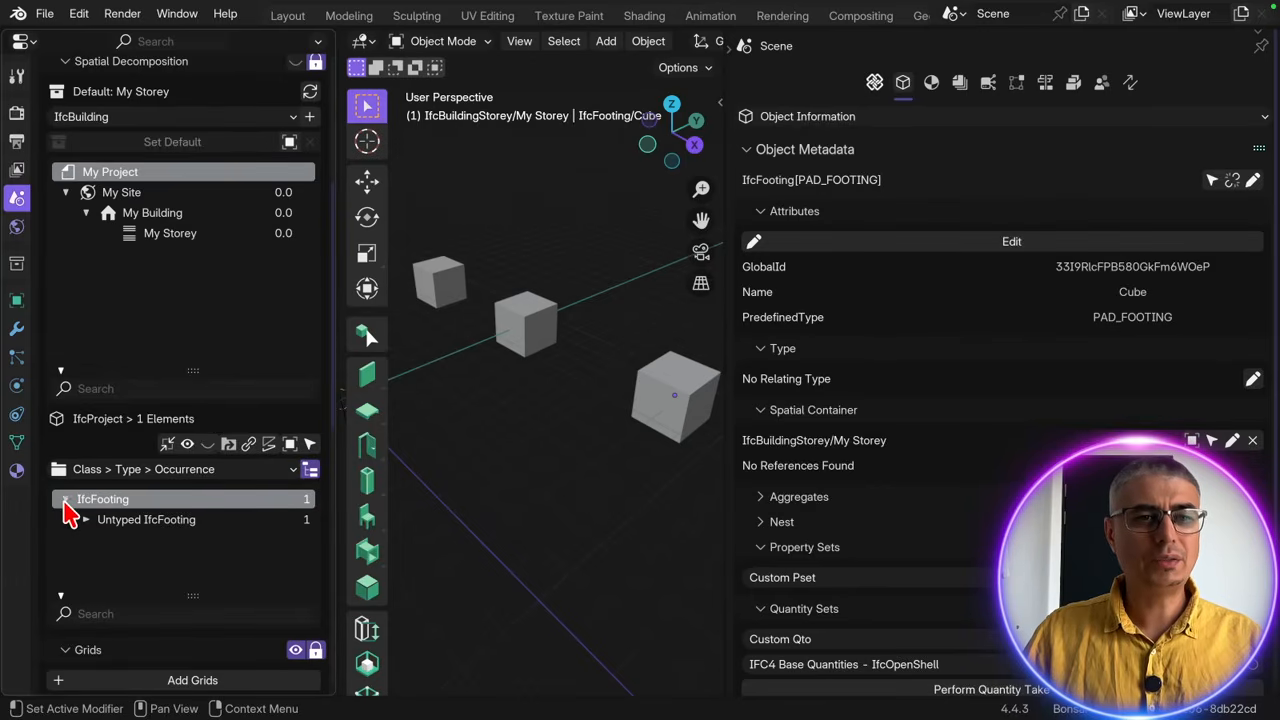
pyautogui.click(64, 500)
pyautogui.click(674, 389)
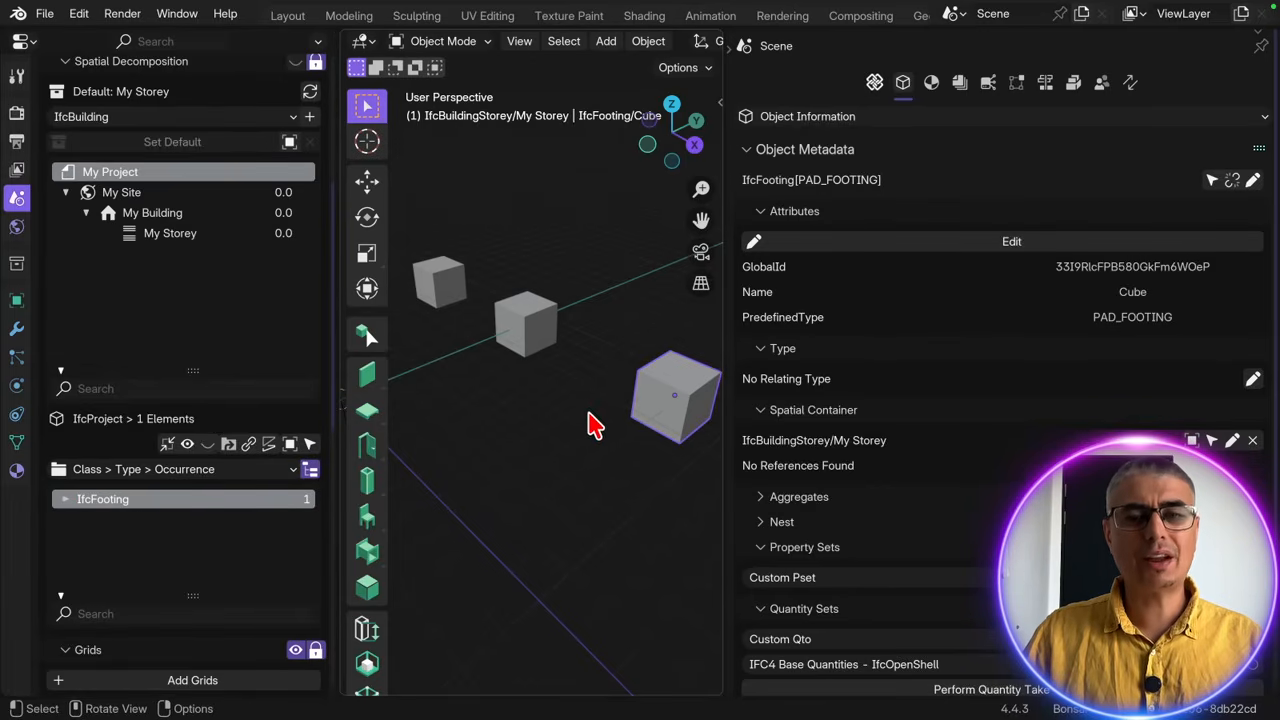
pyautogui.click(574, 403)
# - Assign the IfcFooting class with predefined type PAD_FOOTING to the middle and farthest cubes together
pyautogui.click(545, 340)
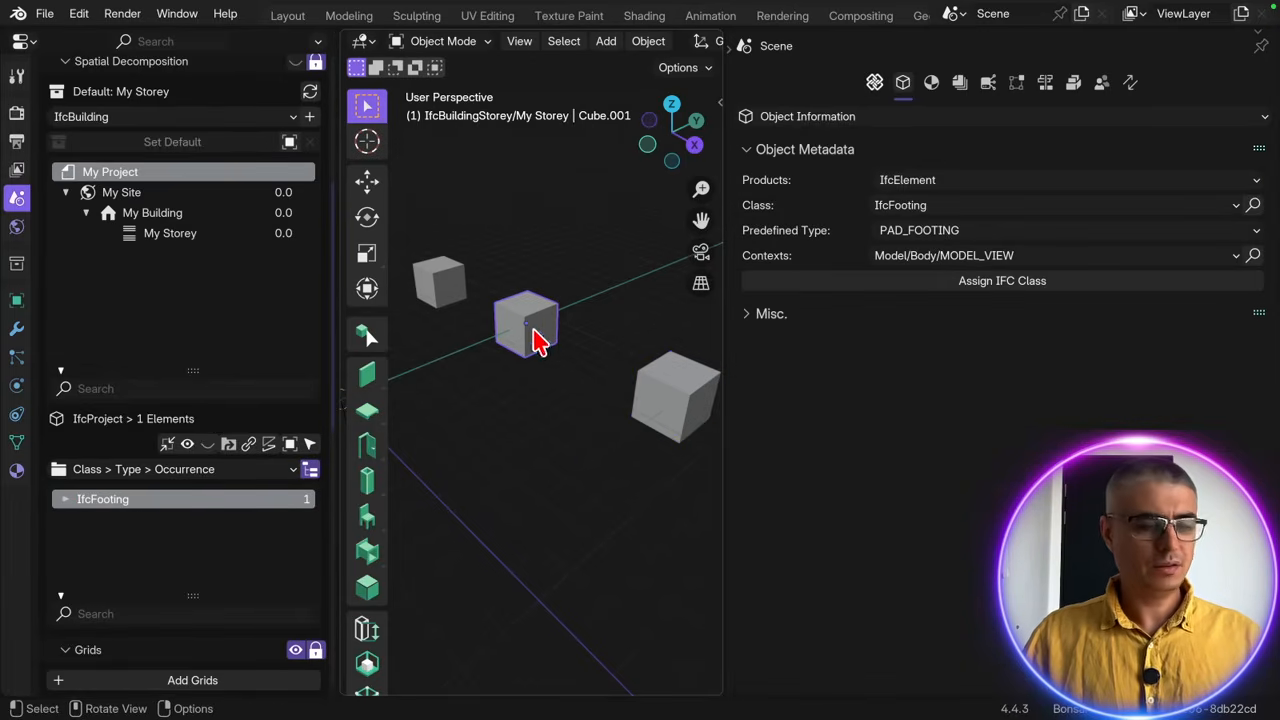
pyautogui.keyDown('shift'); pyautogui.click(444, 281); pyautogui.keyUp('shift')
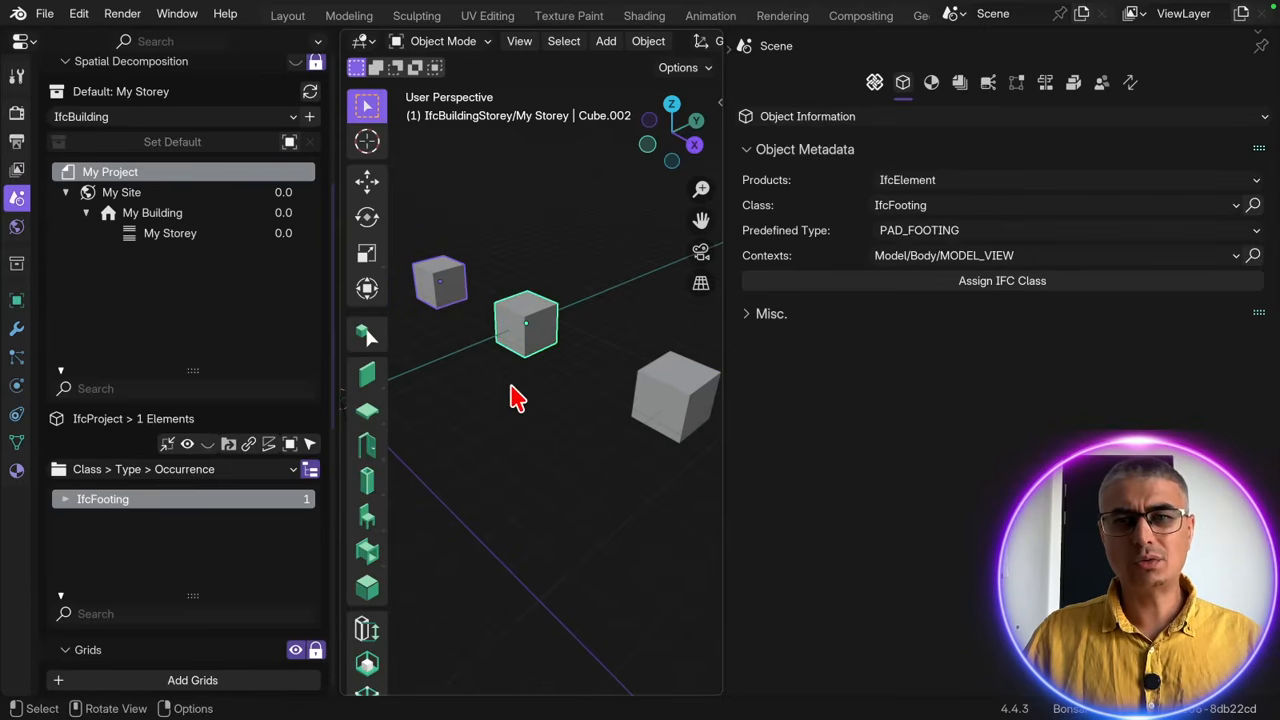
pyautogui.click(1035, 282)
pyautogui.click(523, 377)
# - Refresh the spatial decomposition and check the IFC metadata of the middle and farthest footings
pyautogui.scroll(3, 312, 230)
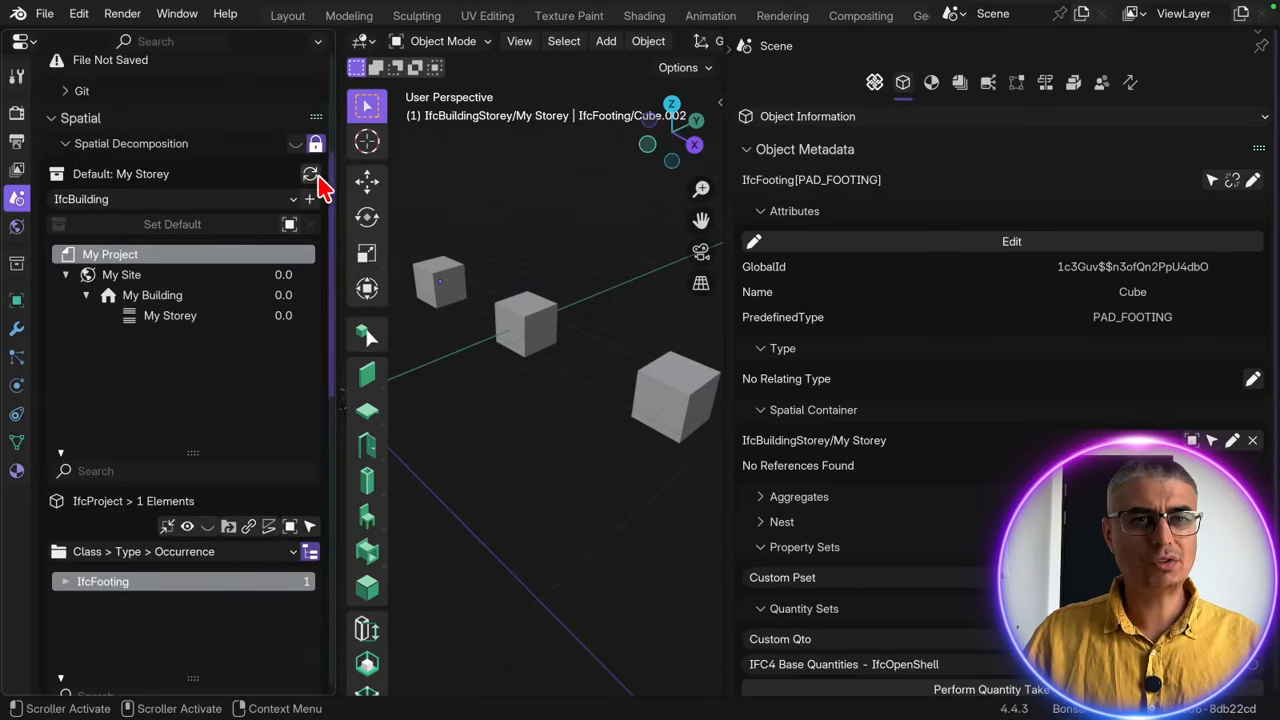
pyautogui.click(530, 340)
pyautogui.moveTo(557, 411); pyautogui.dragTo(594, 391, button='middle')
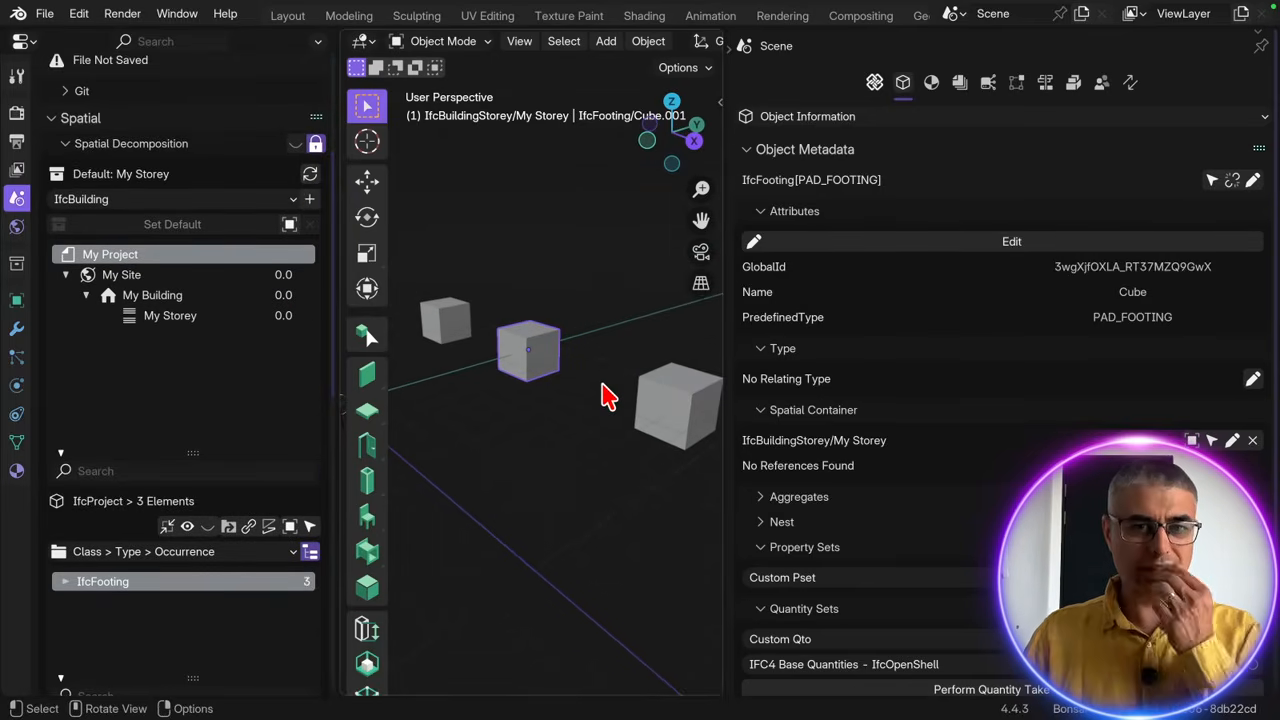
pyautogui.click(455, 318)
pyautogui.click(472, 385)
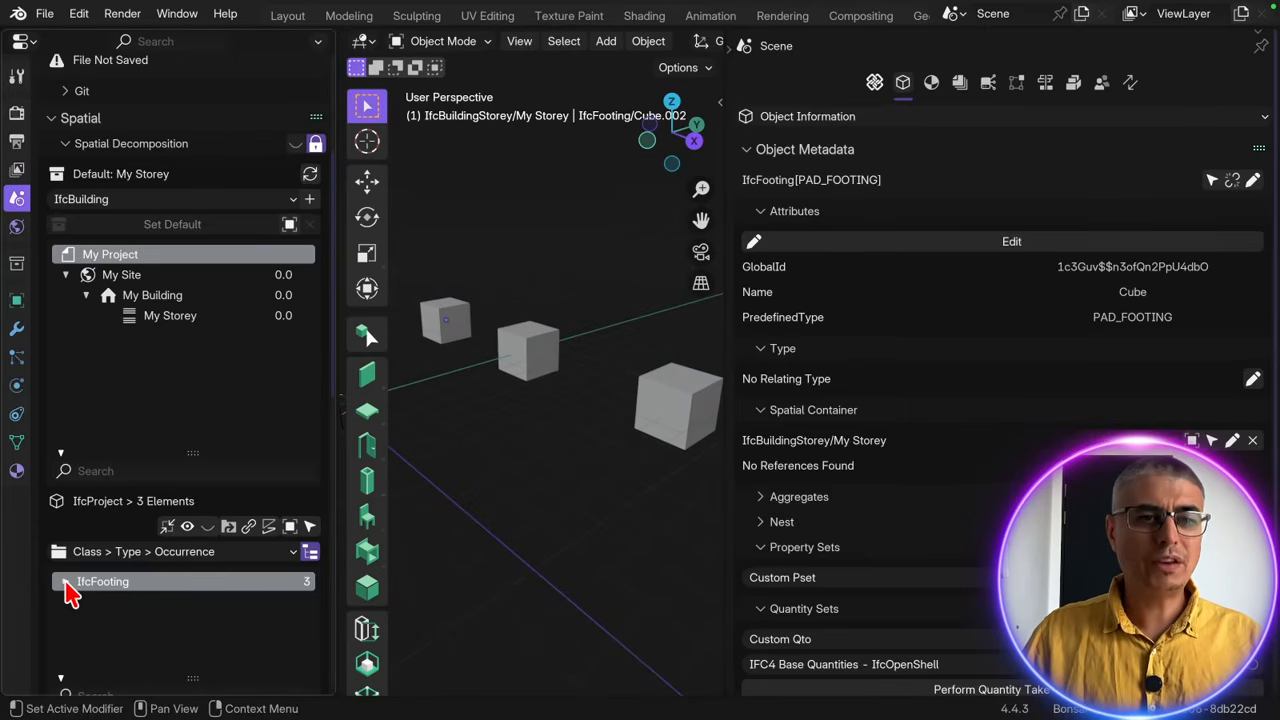
# - Expand IfcFooting and Untyped IfcFooting in the element list, and highlight the first Cube entry
pyautogui.click(66, 583)
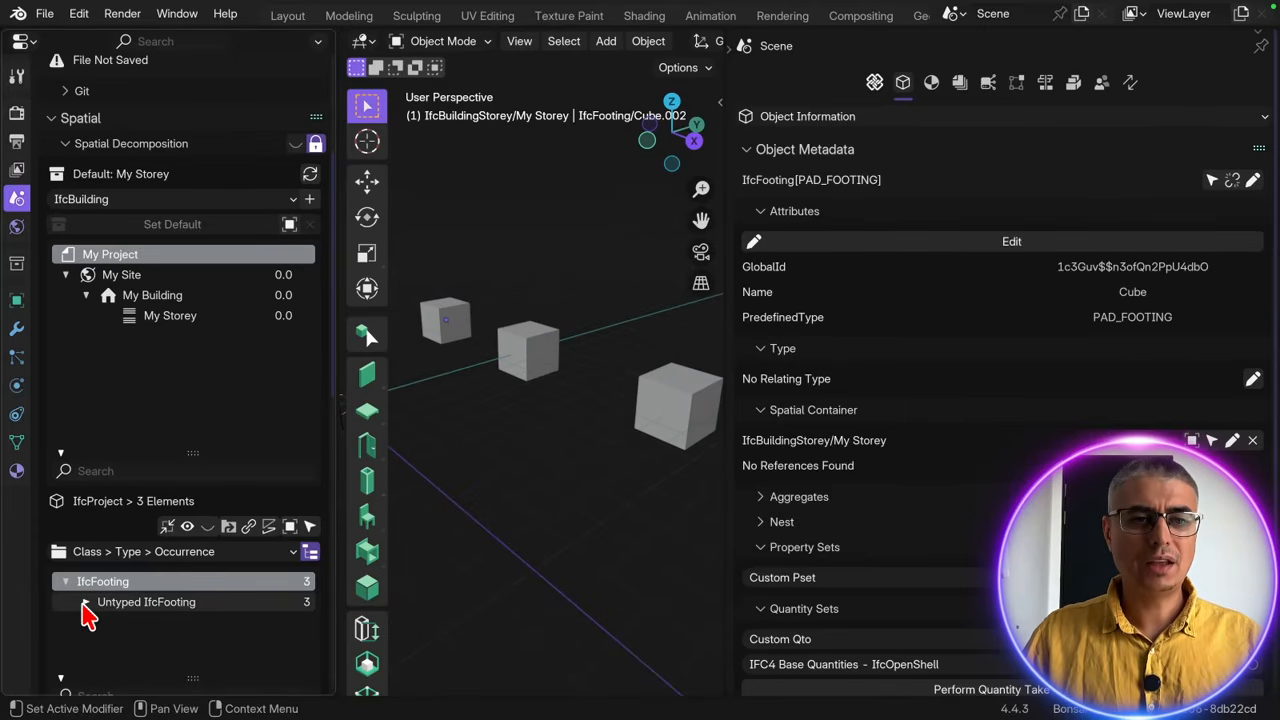
pyautogui.click(85, 602)
pyautogui.scroll(-3, 166, 634)
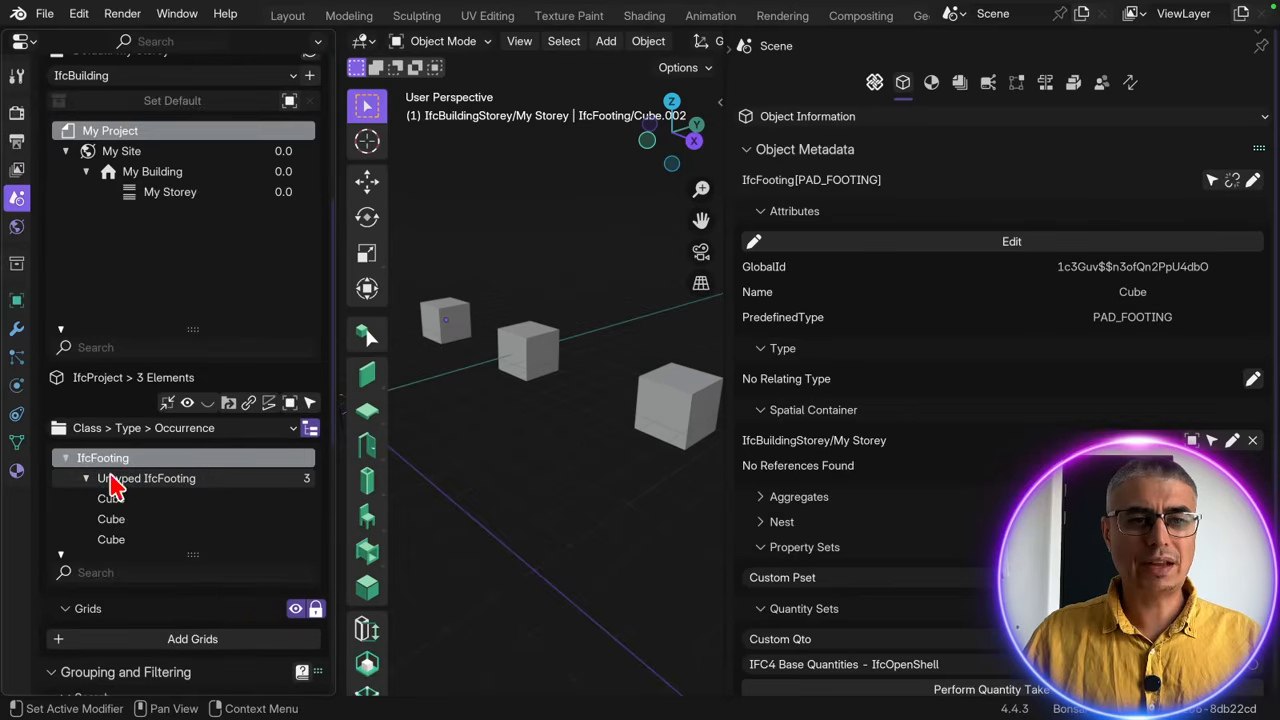
pyautogui.click(160, 519)
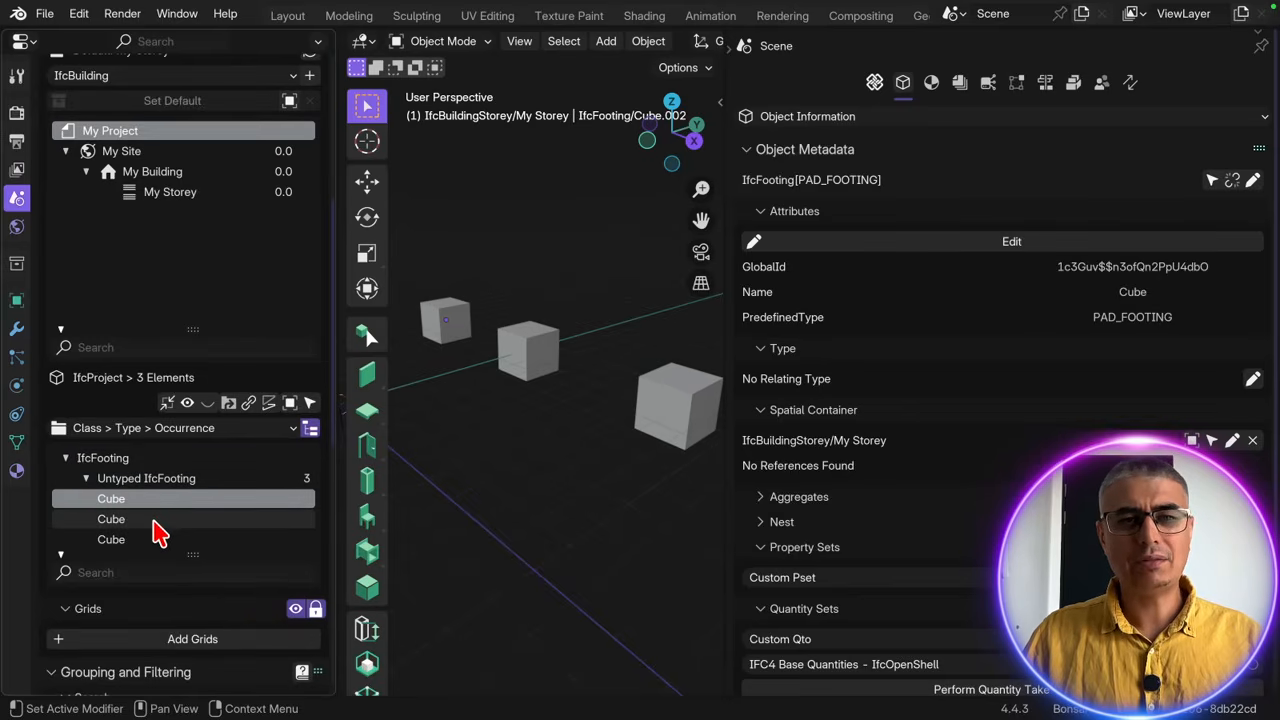
pyautogui.click(158, 499)
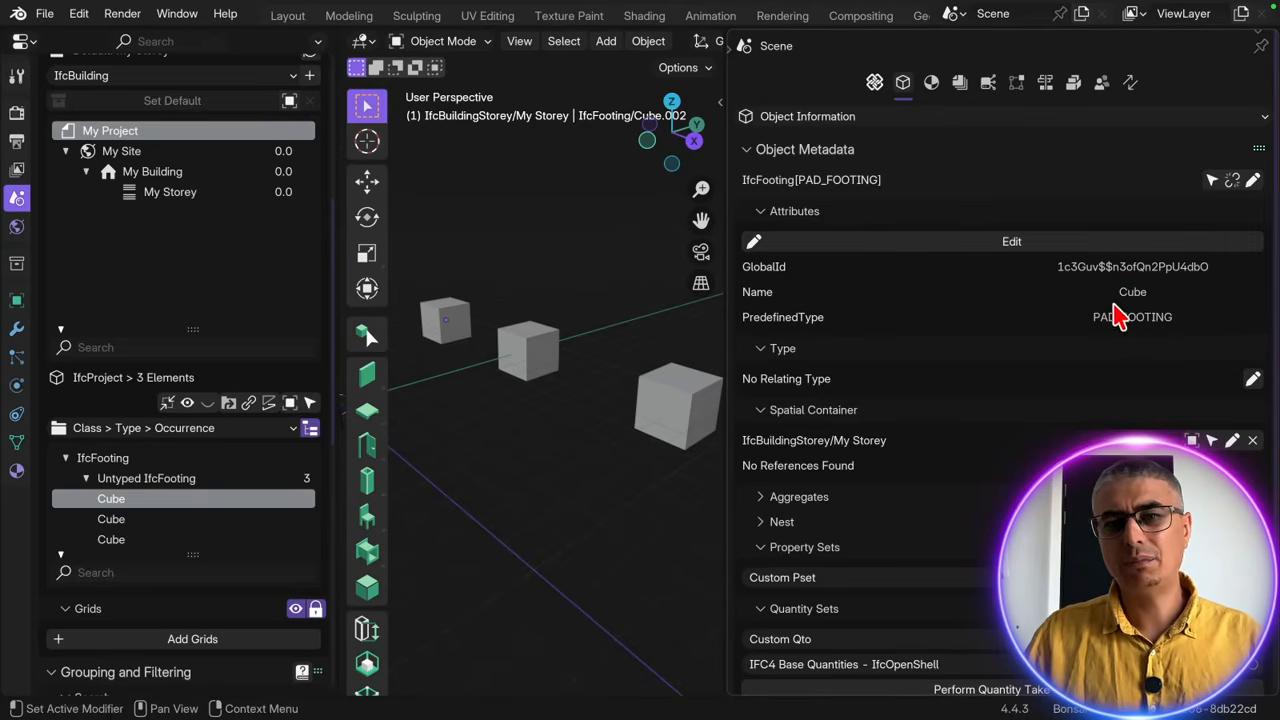
pyautogui.moveTo(634, 366); pyautogui.dragTo(600, 370, button='middle')
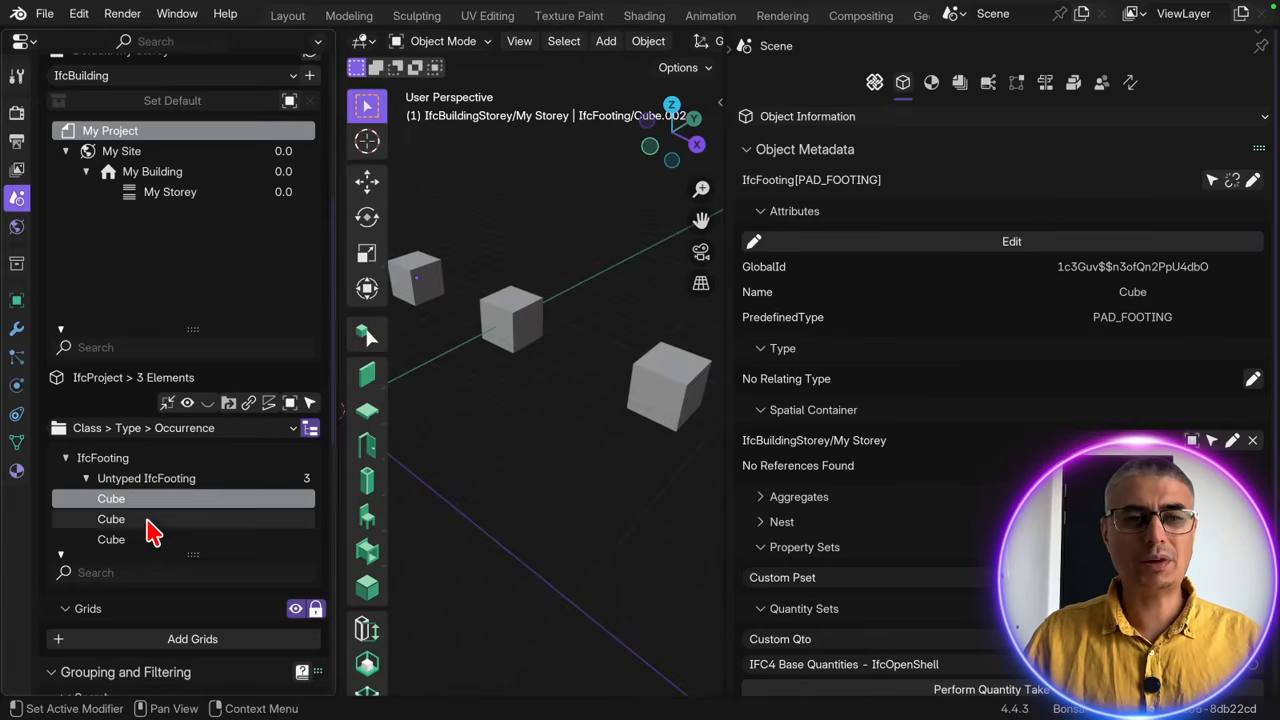
pyautogui.scroll(-2, 140, 525)
pyautogui.scroll(1, 137, 449)
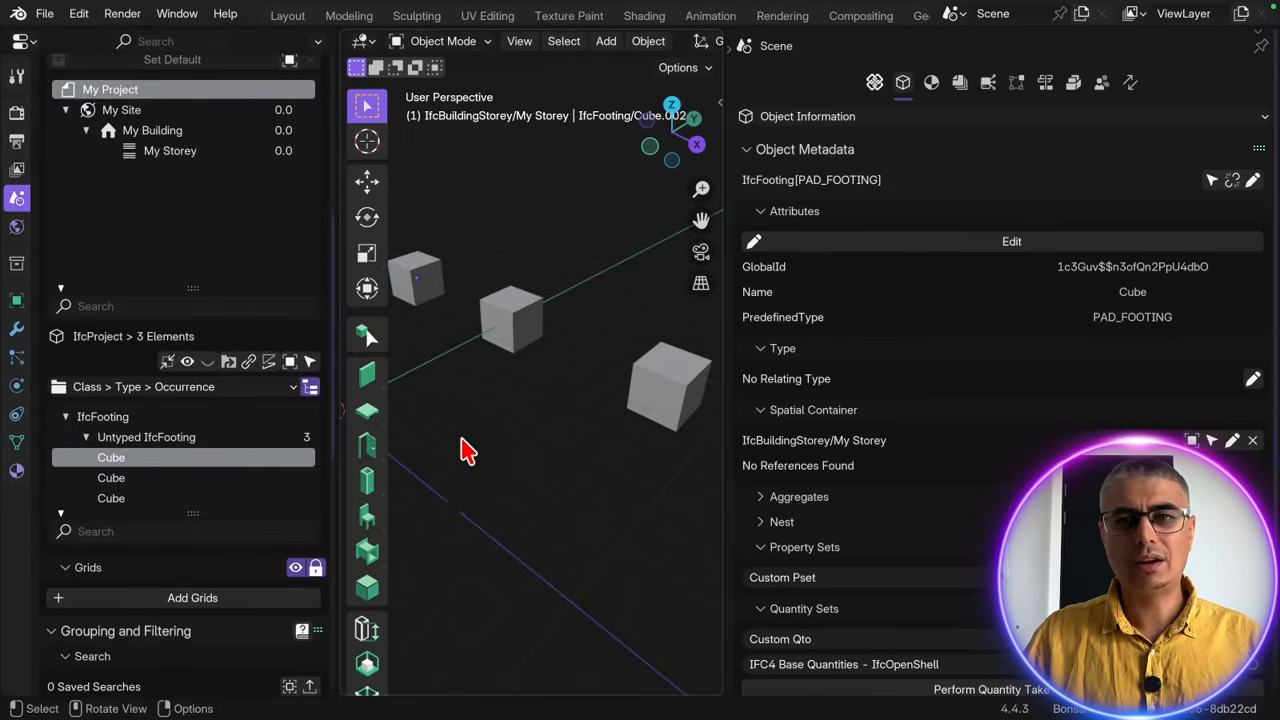
# - Select the nearest and then the middle footing, and examine their attributes, property sets and quantity sets
pyautogui.click(655, 396)
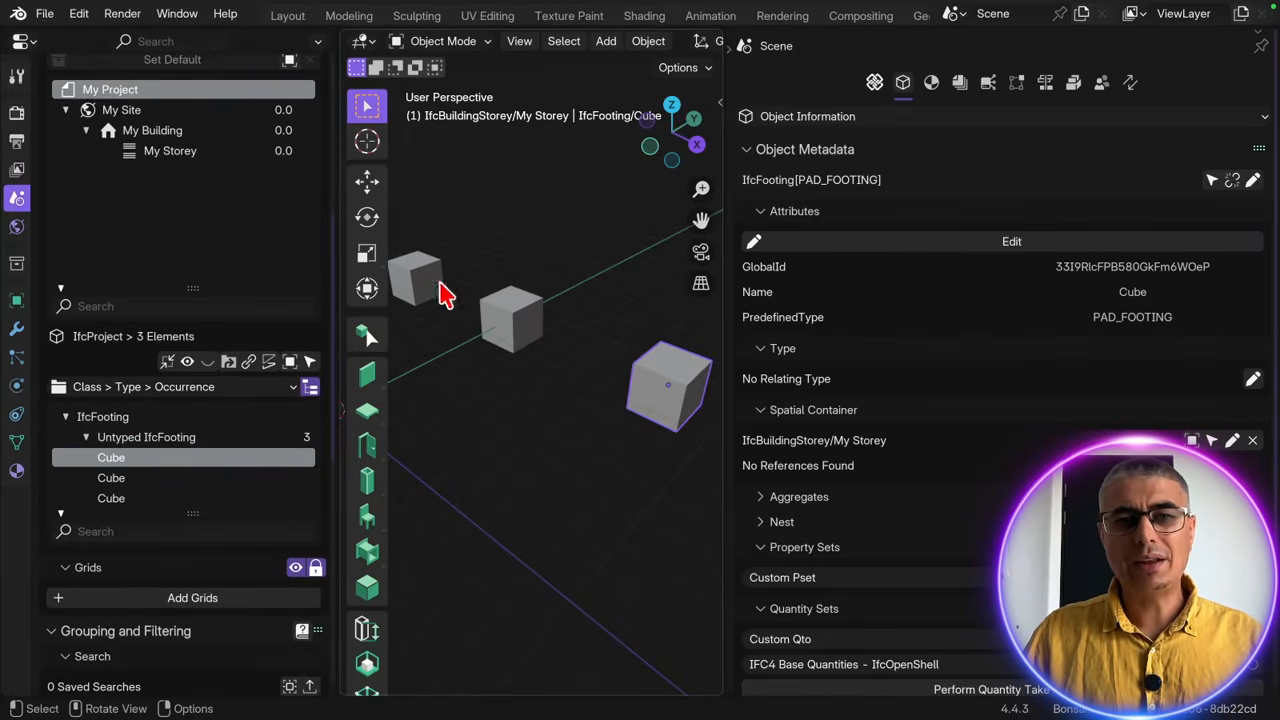
pyautogui.moveTo(584, 464); pyautogui.dragTo(614, 428, button='middle')
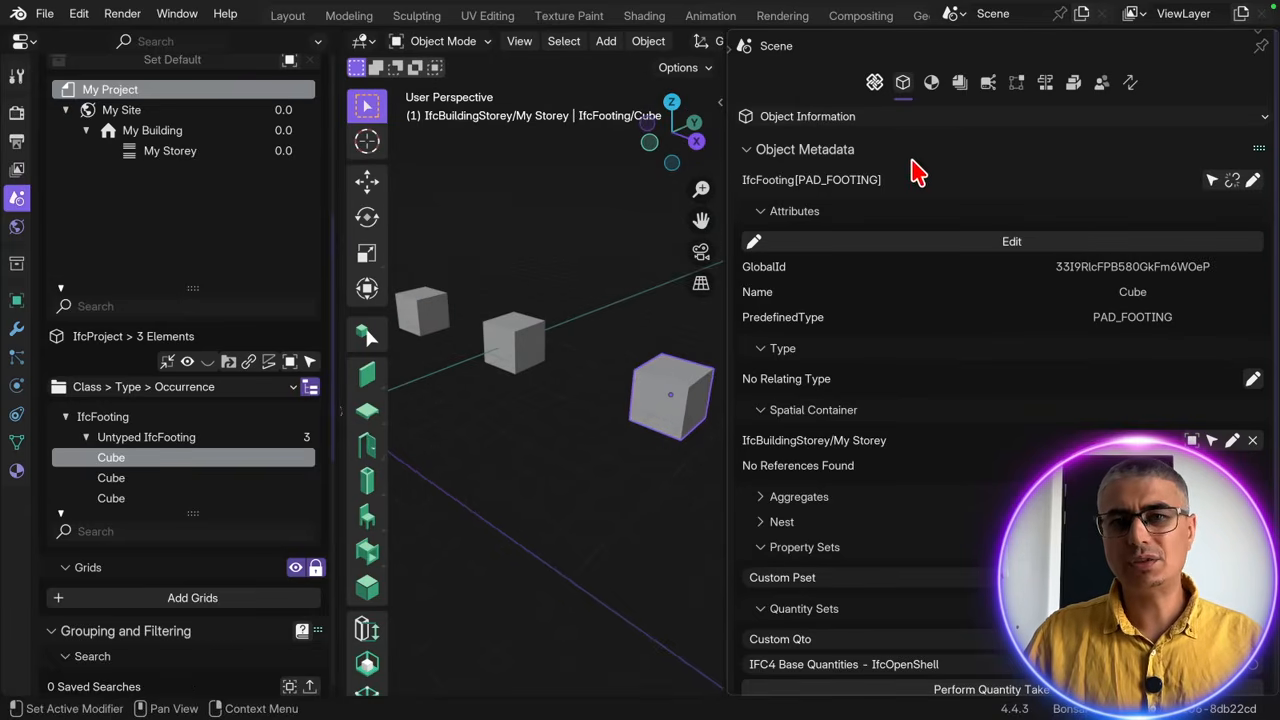
pyautogui.click(515, 350)
pyautogui.scroll(-3, 950, 250)
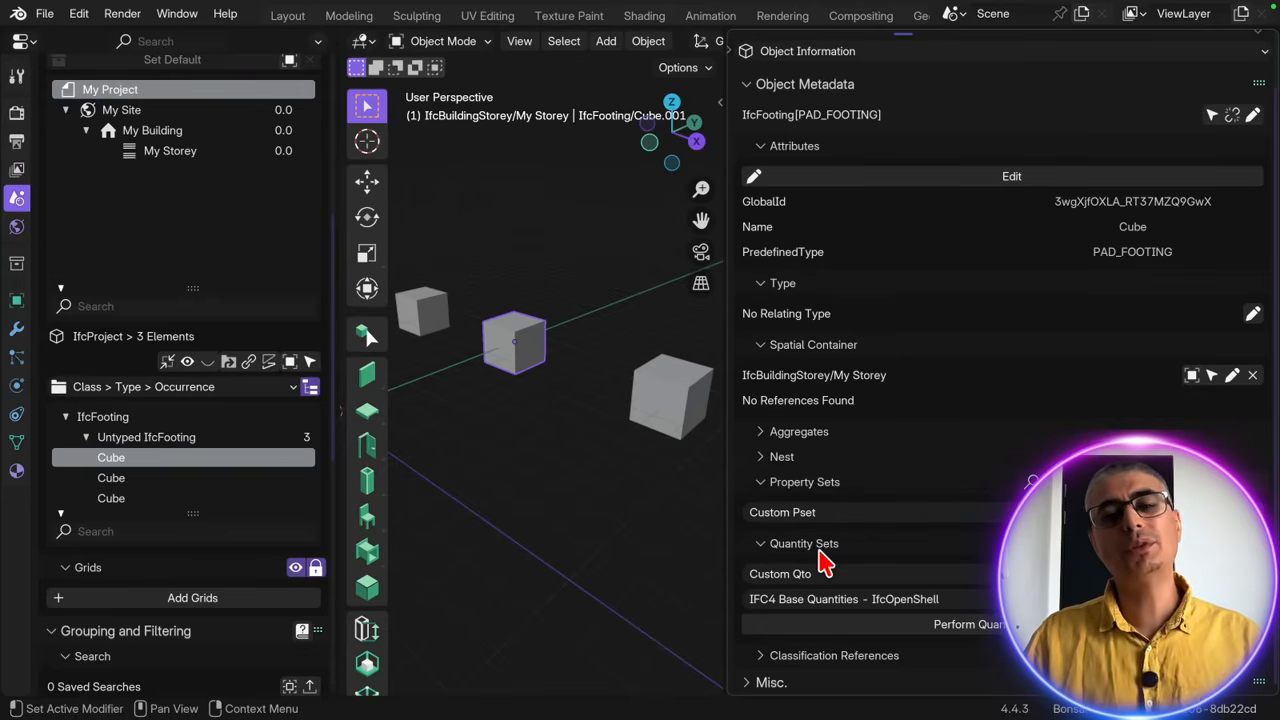
# - Rename the farthest footing as Pad footing 1 in its IFC attributes and save the attributes
pyautogui.click(423, 310)
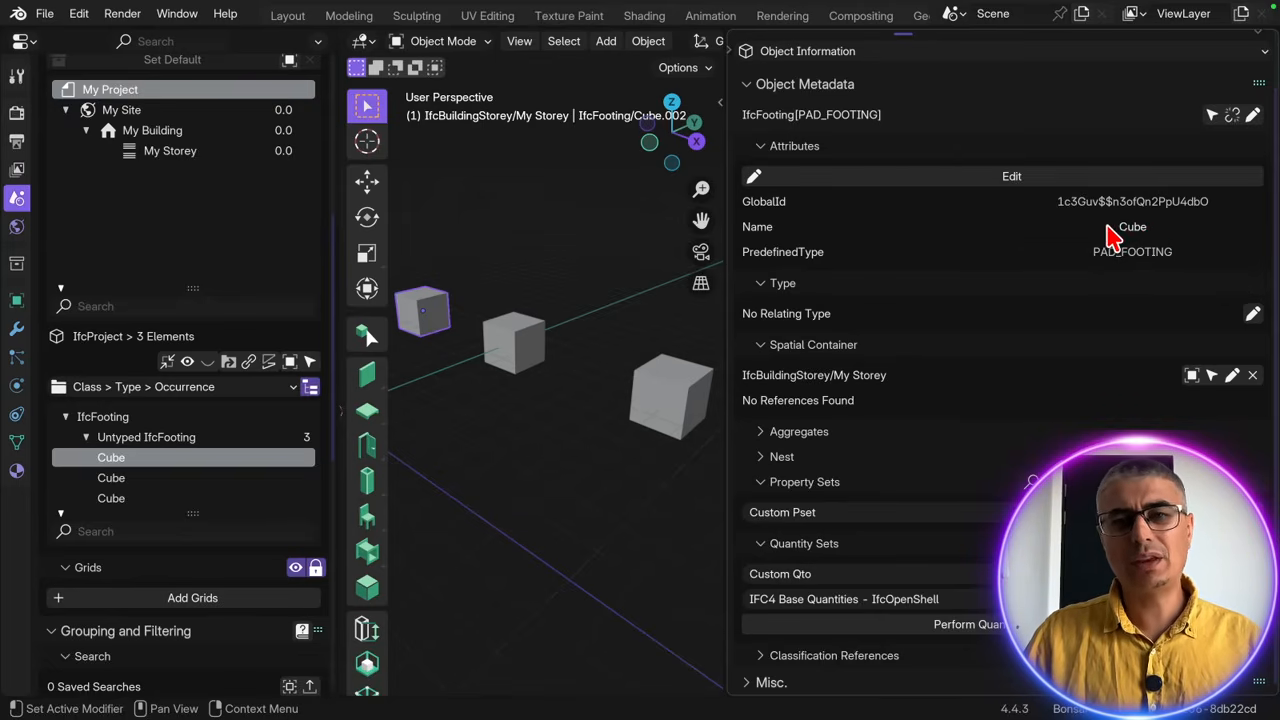
pyautogui.click(1093, 180)
pyautogui.click(900, 226)
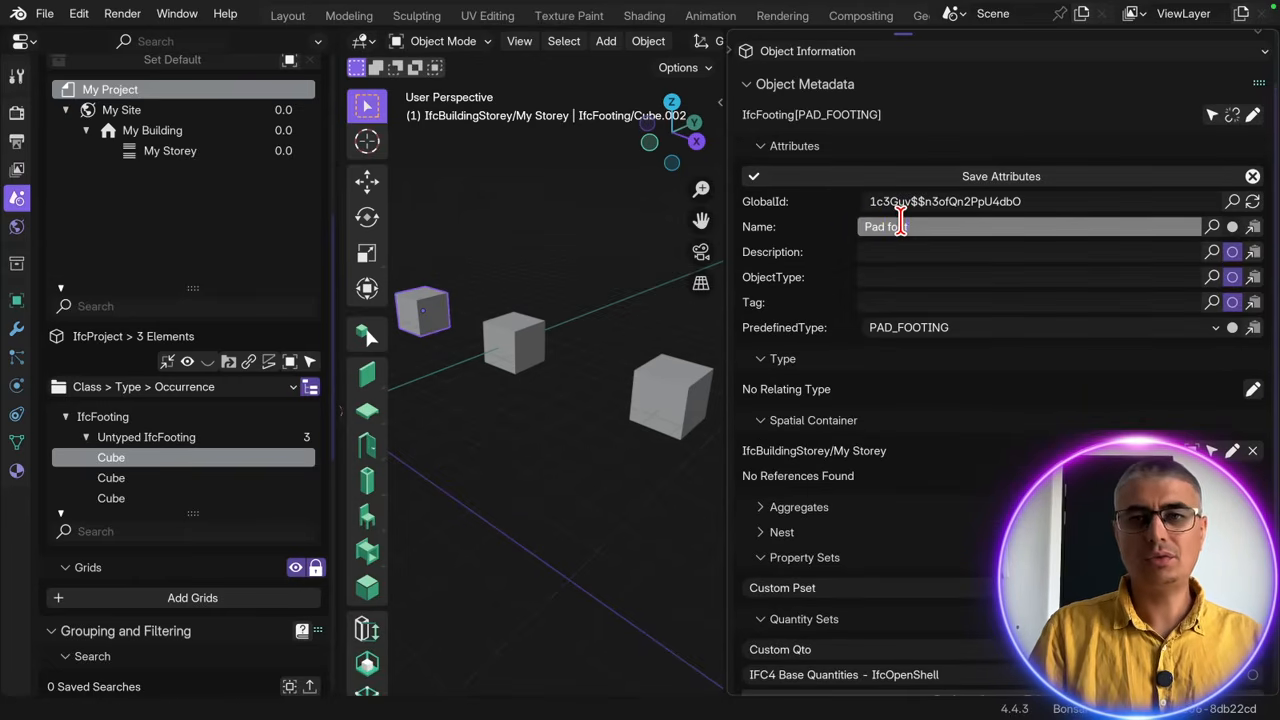
pyautogui.write('Pad footing 1')
pyautogui.press('Return')
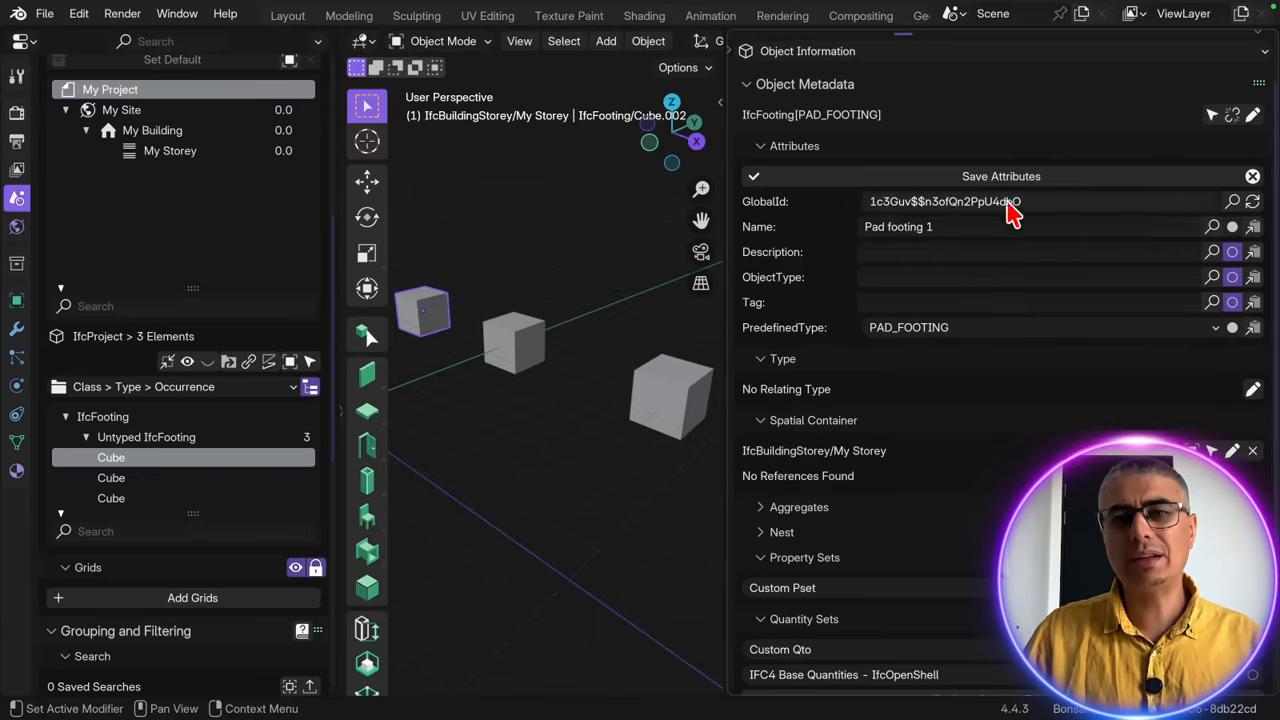
pyautogui.click(1166, 178)
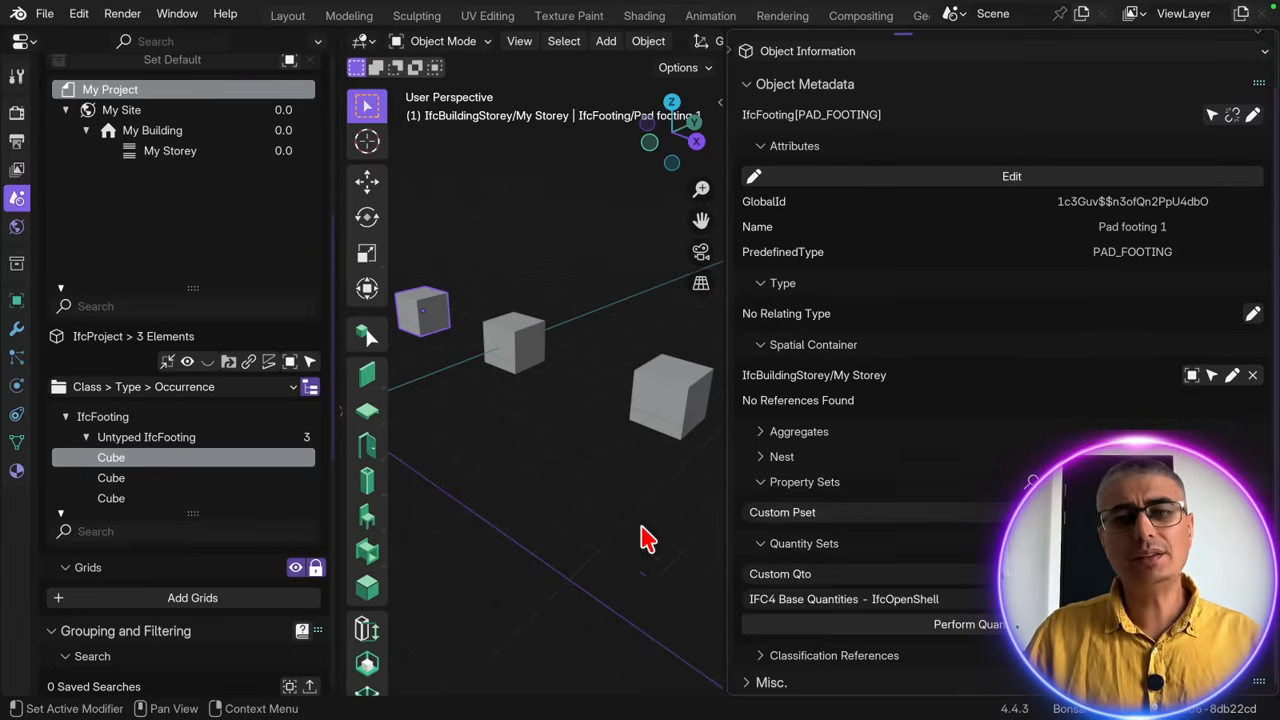
# - Check the IFC project save options with the middle footing selected, and widen the 3D viewport to show all the footings
pyautogui.click(525, 360)
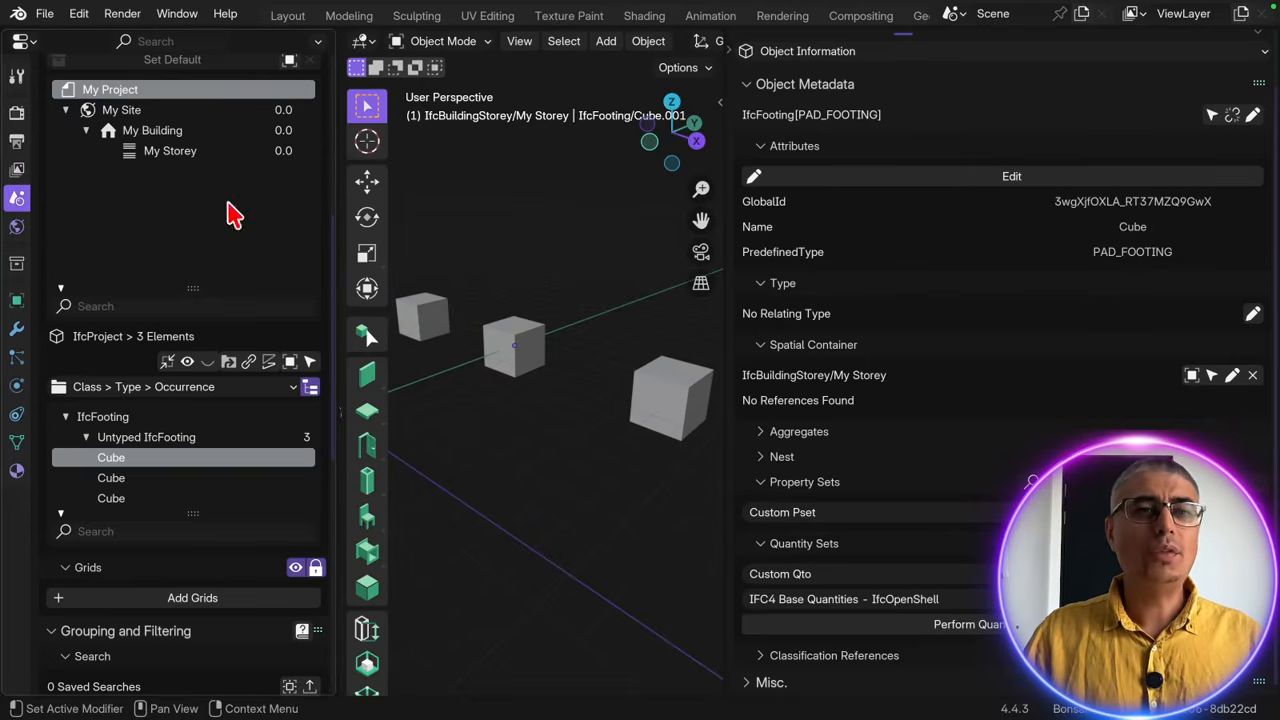
pyautogui.click(44, 14)
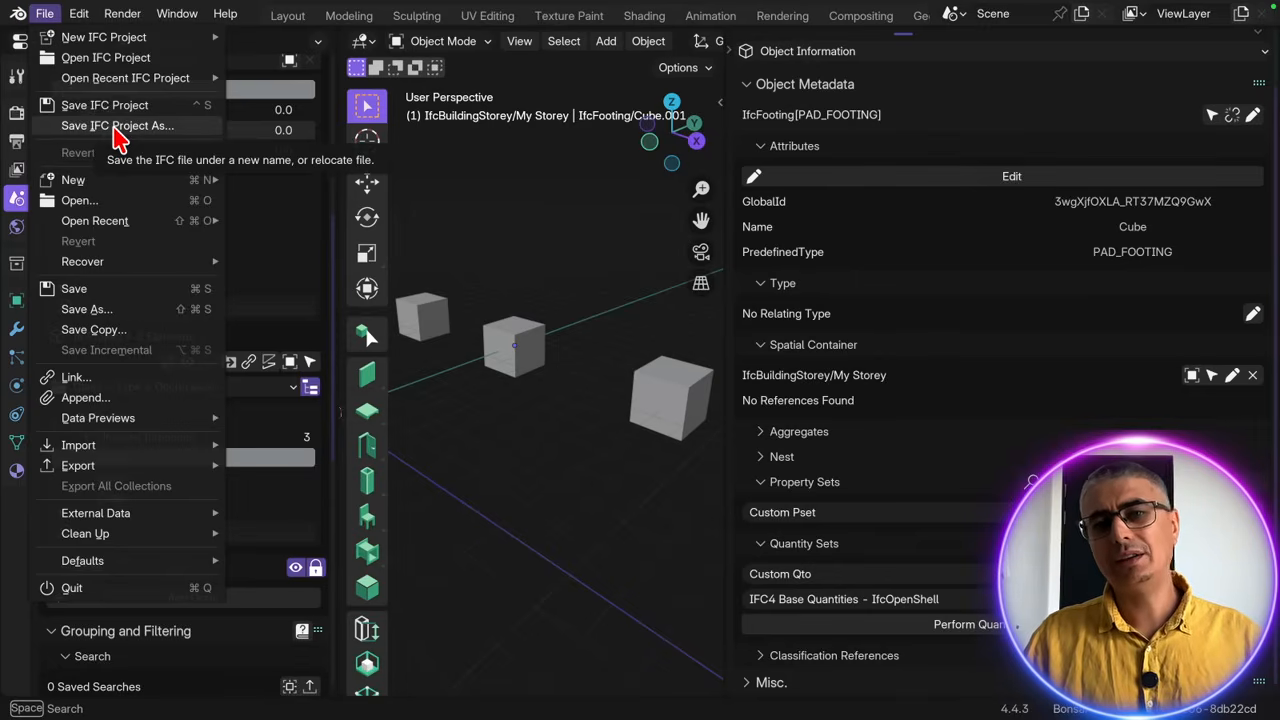
pyautogui.moveTo(549, 234); pyautogui.dragTo(617, 290, button='middle')
pyautogui.moveTo(727, 300); pyautogui.dragTo(795, 300)
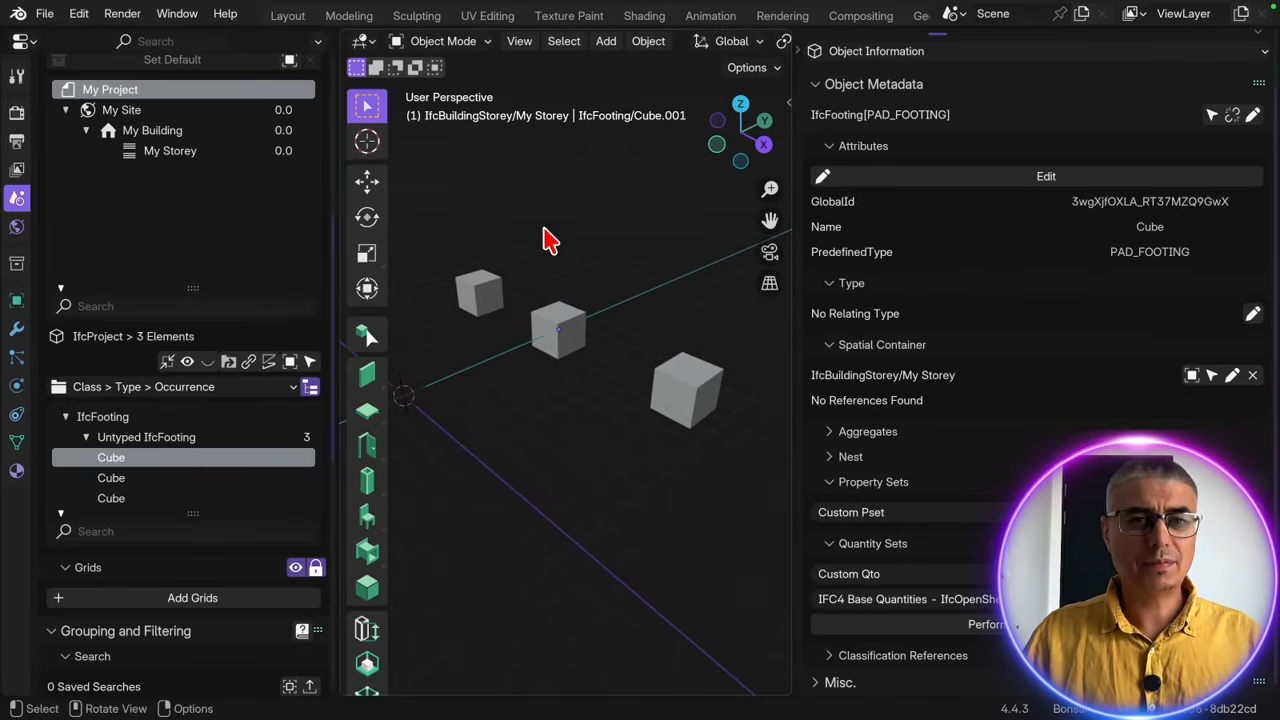
# - Select each footing in turn and all three together, examine the object metadata and quantity take-off option, and clear the selection
pyautogui.click(493, 286)
pyautogui.click(568, 325)
pyautogui.click(686, 378)
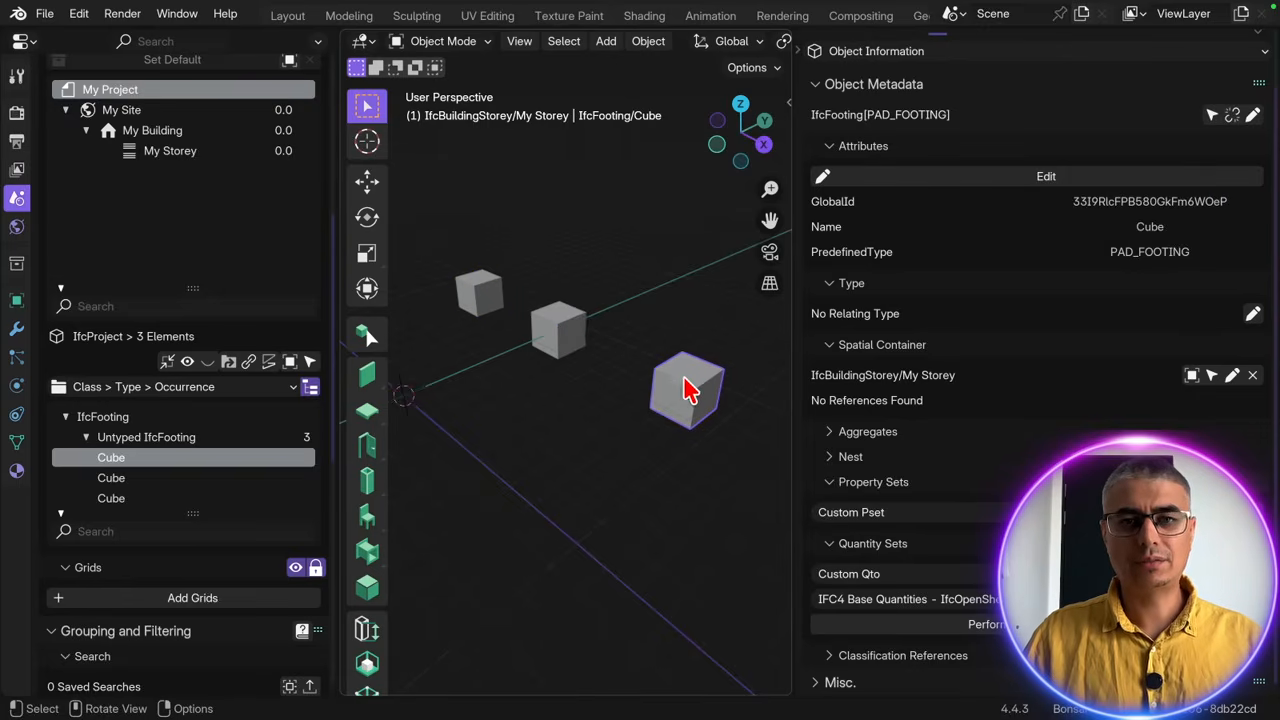
pyautogui.keyDown('shift'); pyautogui.click(565, 325); pyautogui.keyUp('shift')
pyautogui.keyDown('shift'); pyautogui.click(494, 294); pyautogui.keyUp('shift')
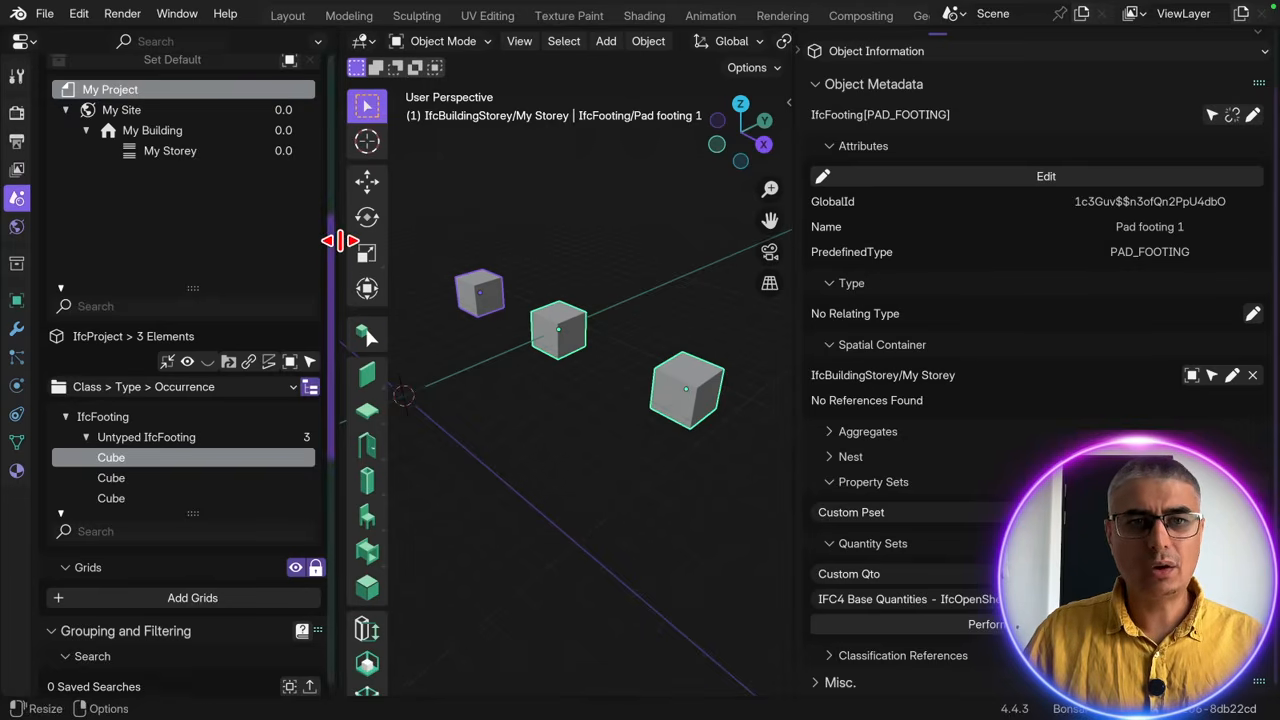
pyautogui.moveTo(337, 242); pyautogui.dragTo(357, 236)
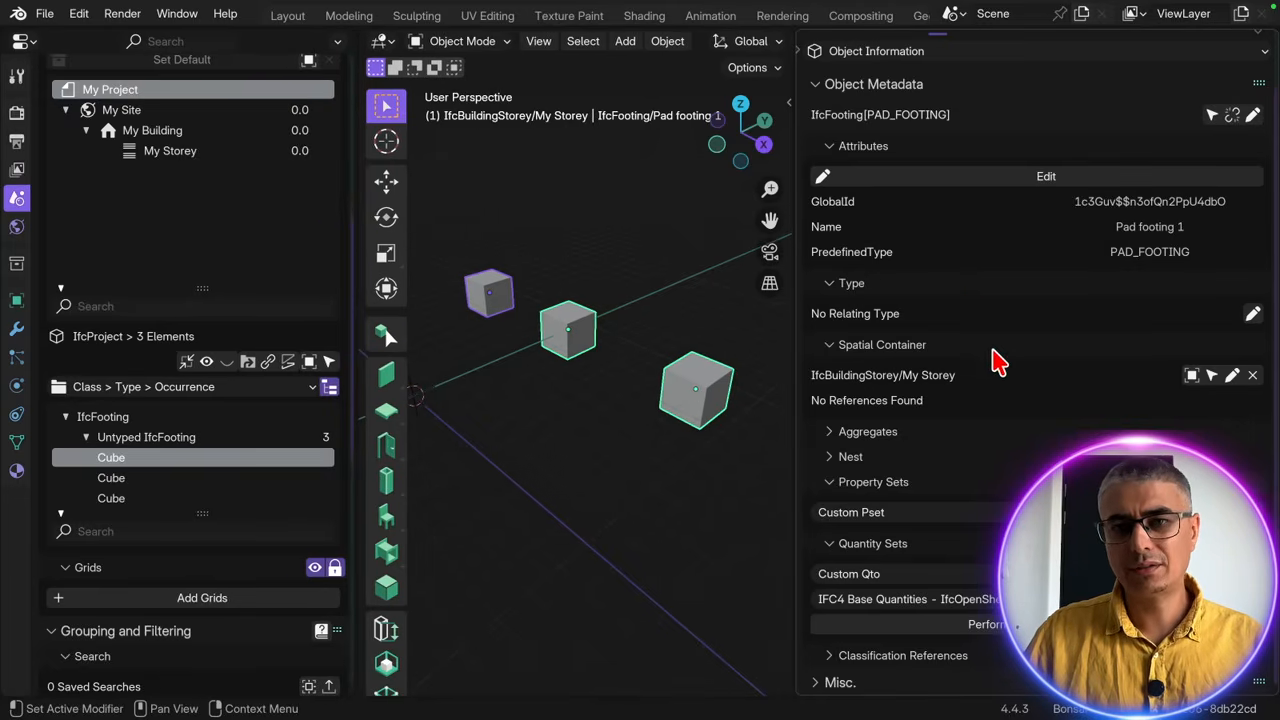
pyautogui.scroll(2, 940, 150)
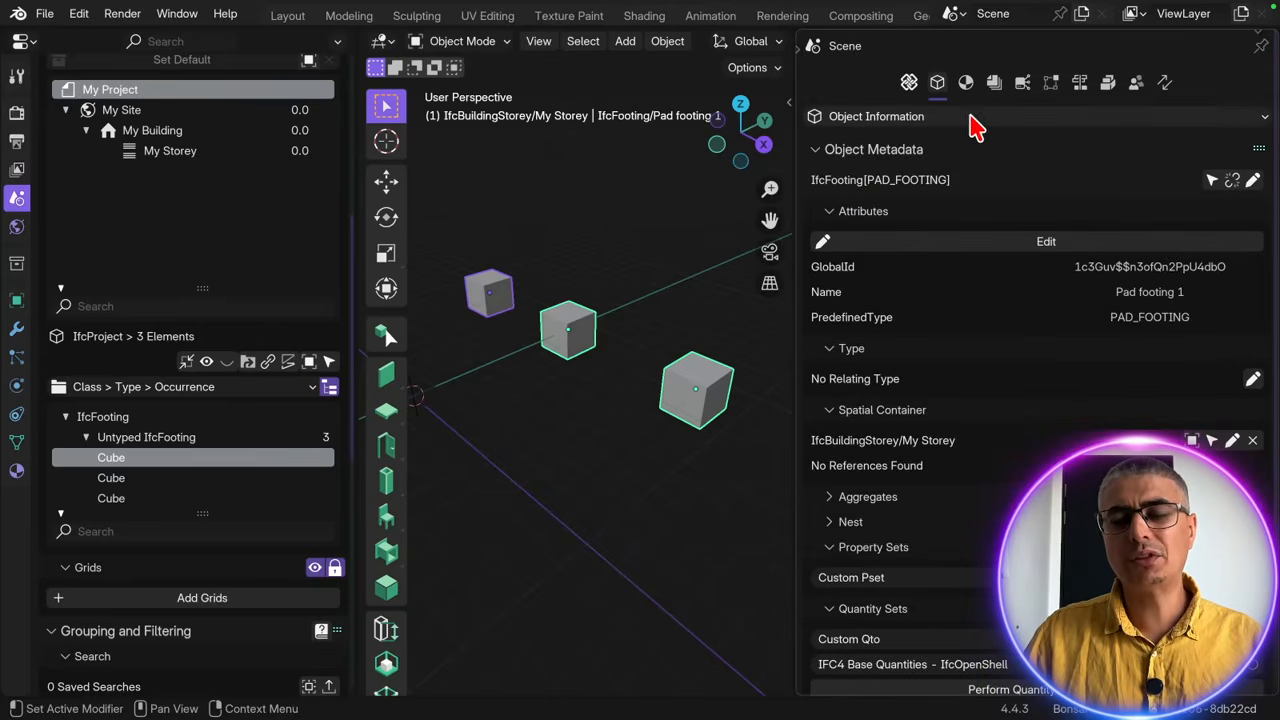
pyautogui.scroll(-2, 990, 200)
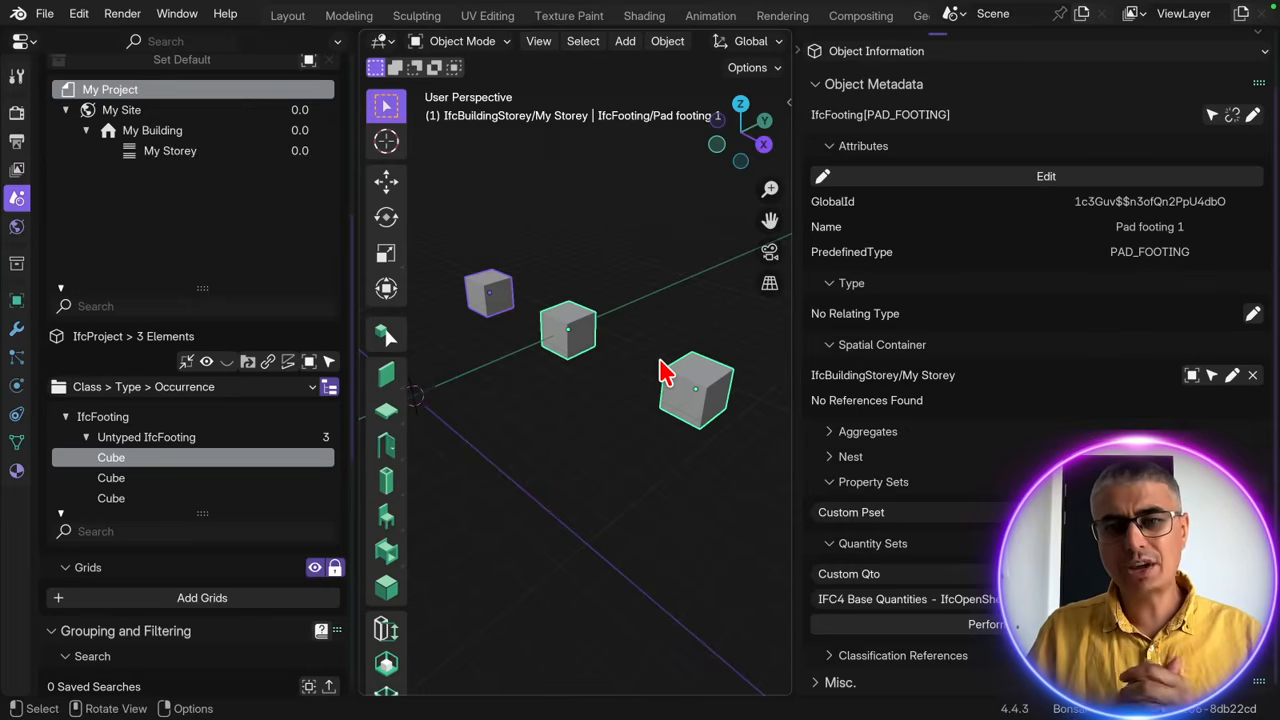
pyautogui.click(936, 599)
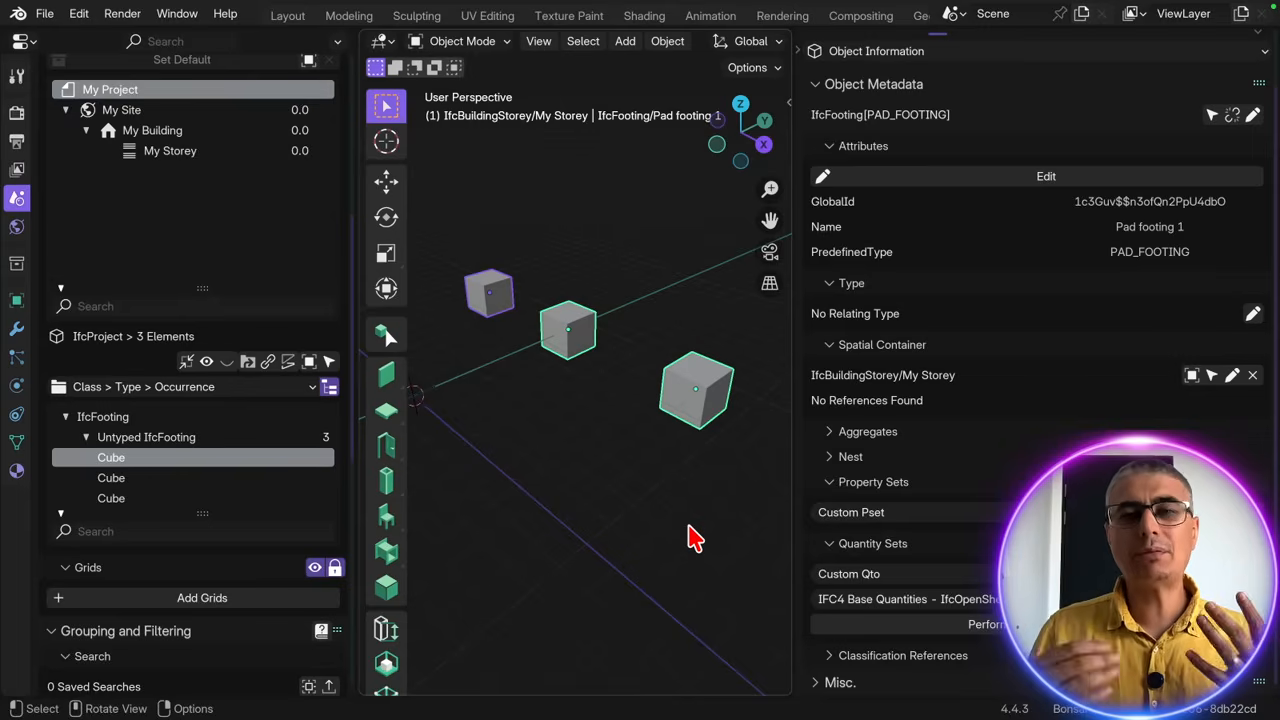
pyautogui.click(645, 498)
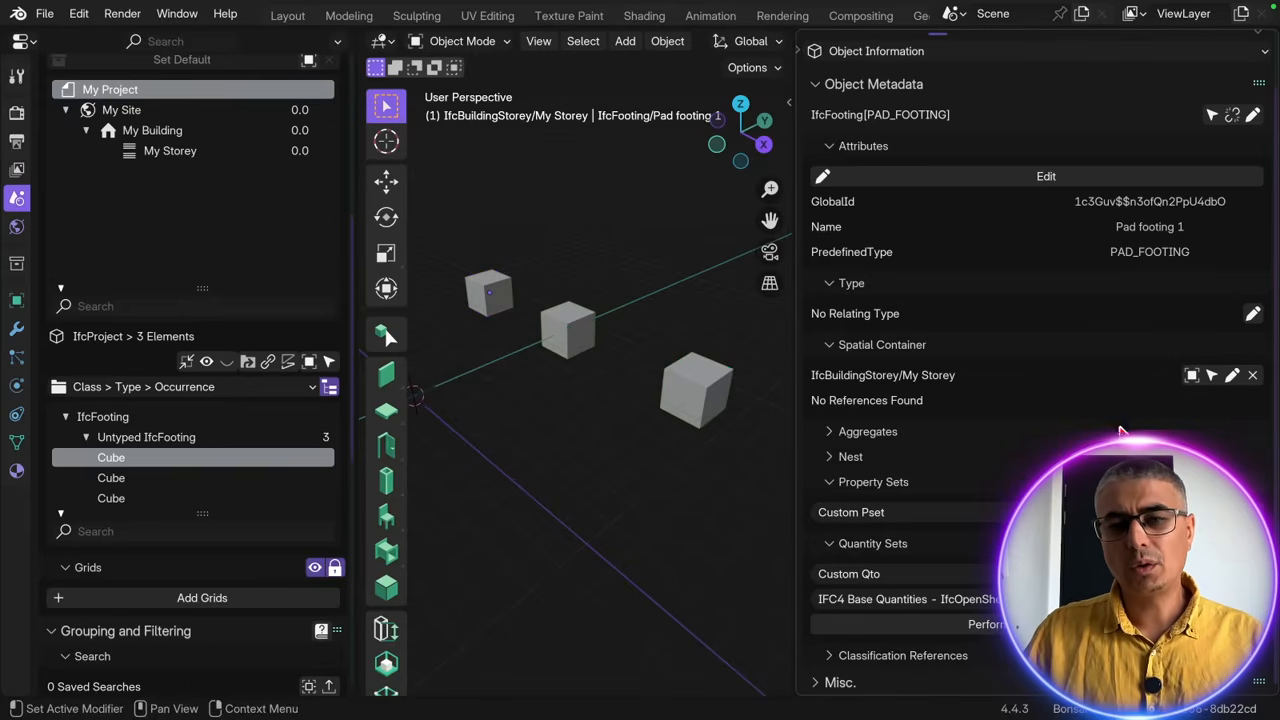
# - Open the Costing and Scheduling tools and compare the quantity take-off scope with the middle footing selected and with nothing selected
pyautogui.click(568, 326)
pyautogui.scroll(2, 1060, 220)
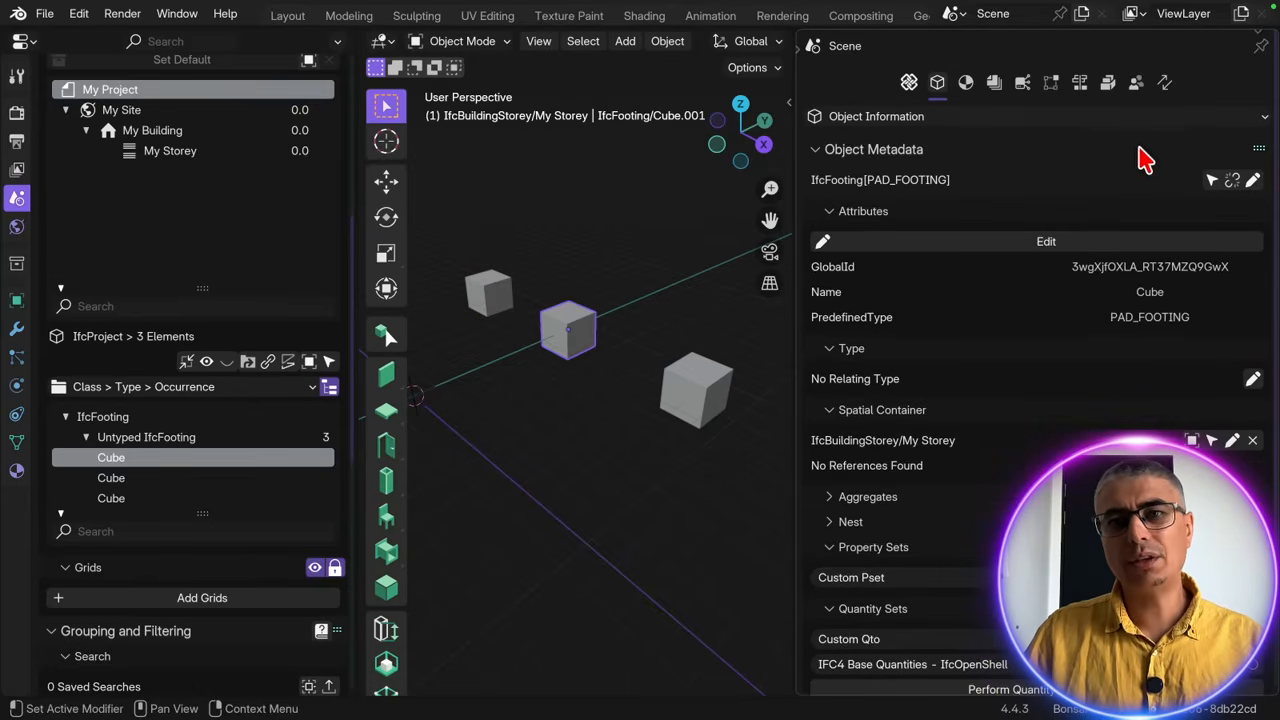
pyautogui.click(1080, 83)
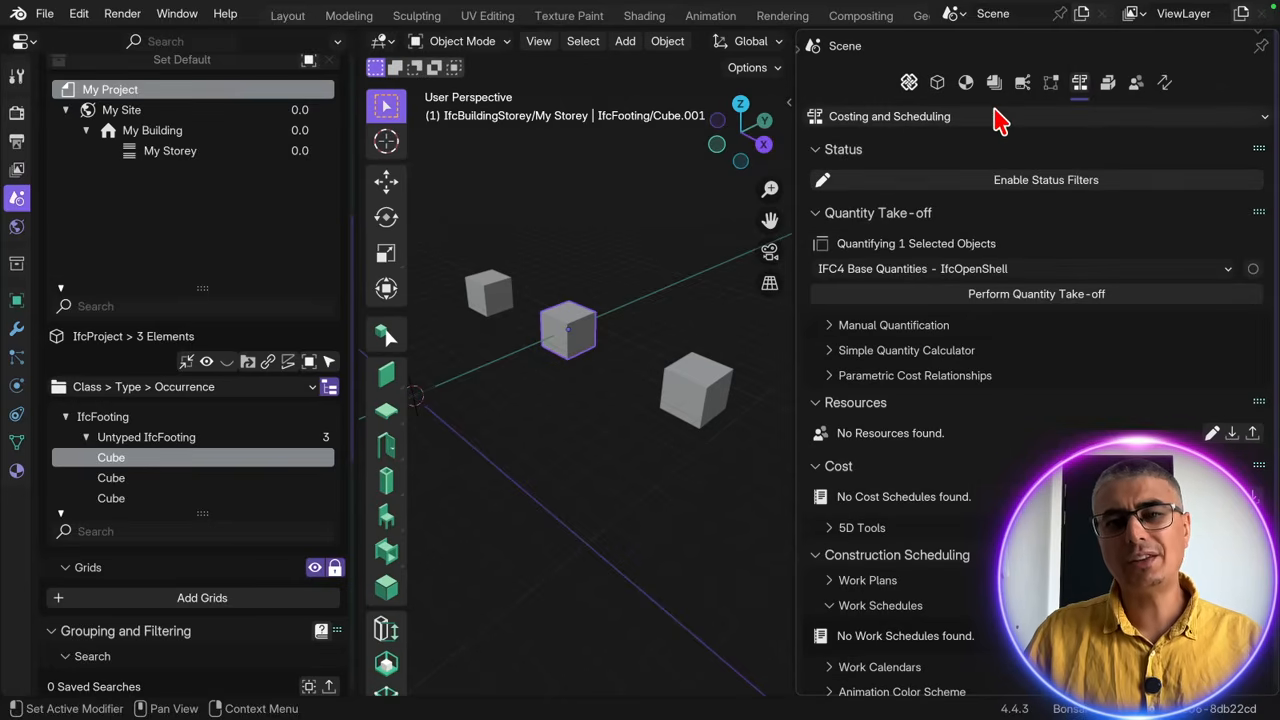
pyautogui.click(625, 238)
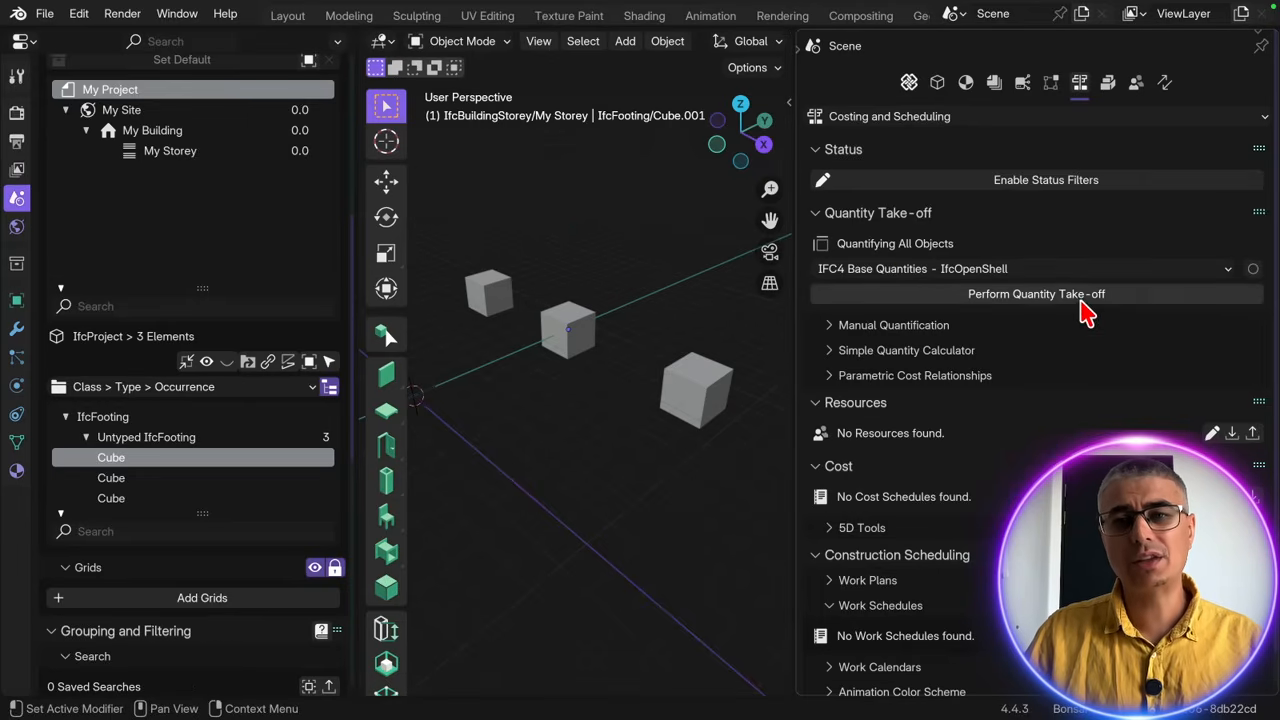
pyautogui.click(1050, 270)
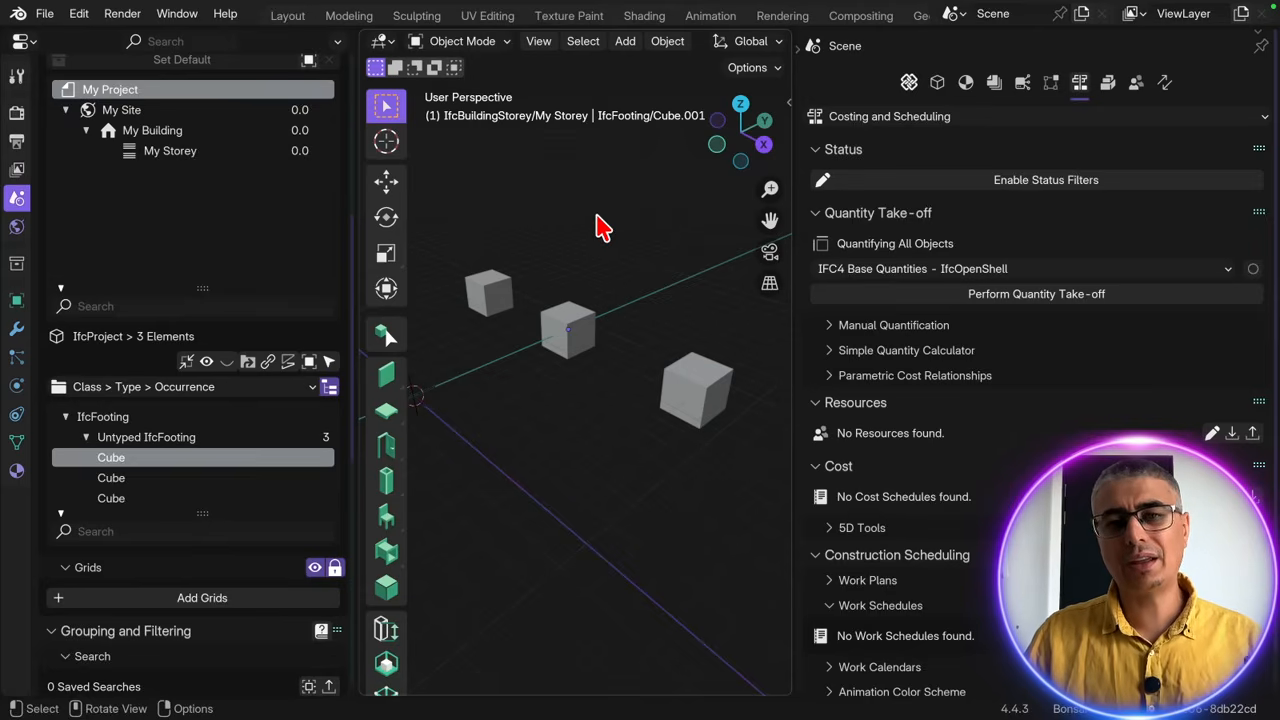
pyautogui.click(846, 269)
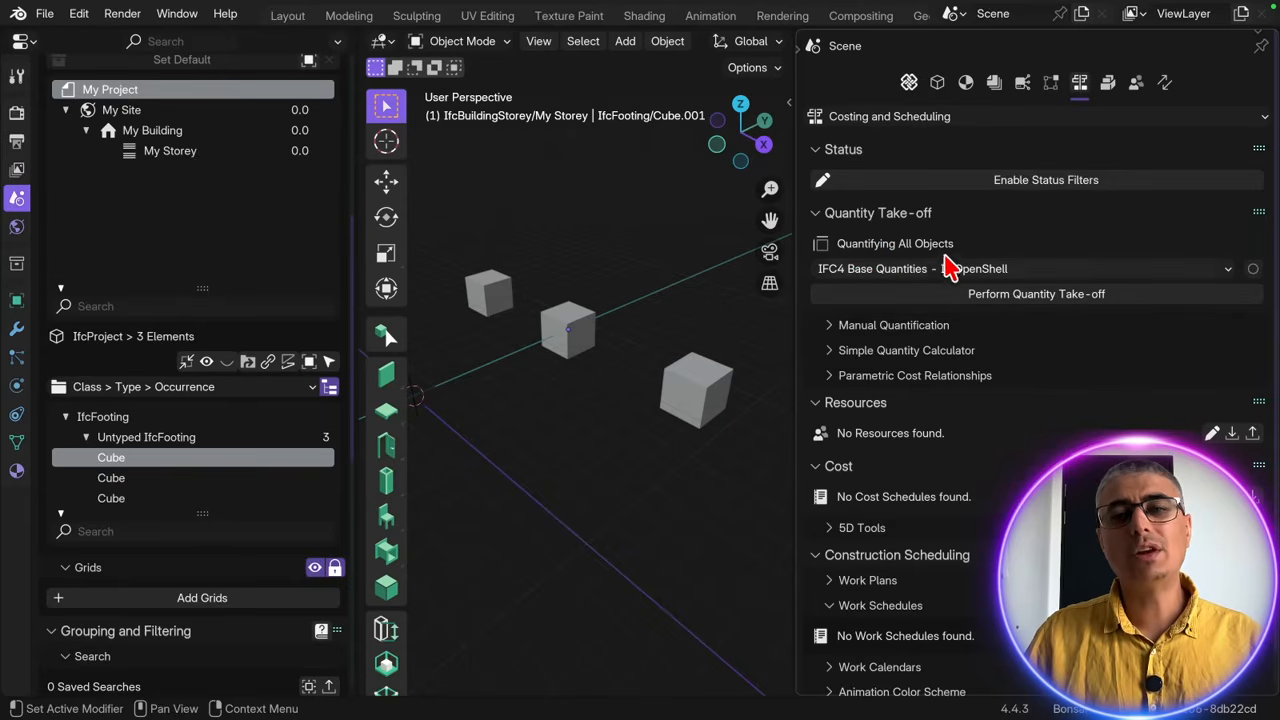
# - Perform the quantity take-off on the nearest footing with IFC4 Base Quantities - IfcOpenShell, and display its quantity set in the object information
pyautogui.click(694, 382)
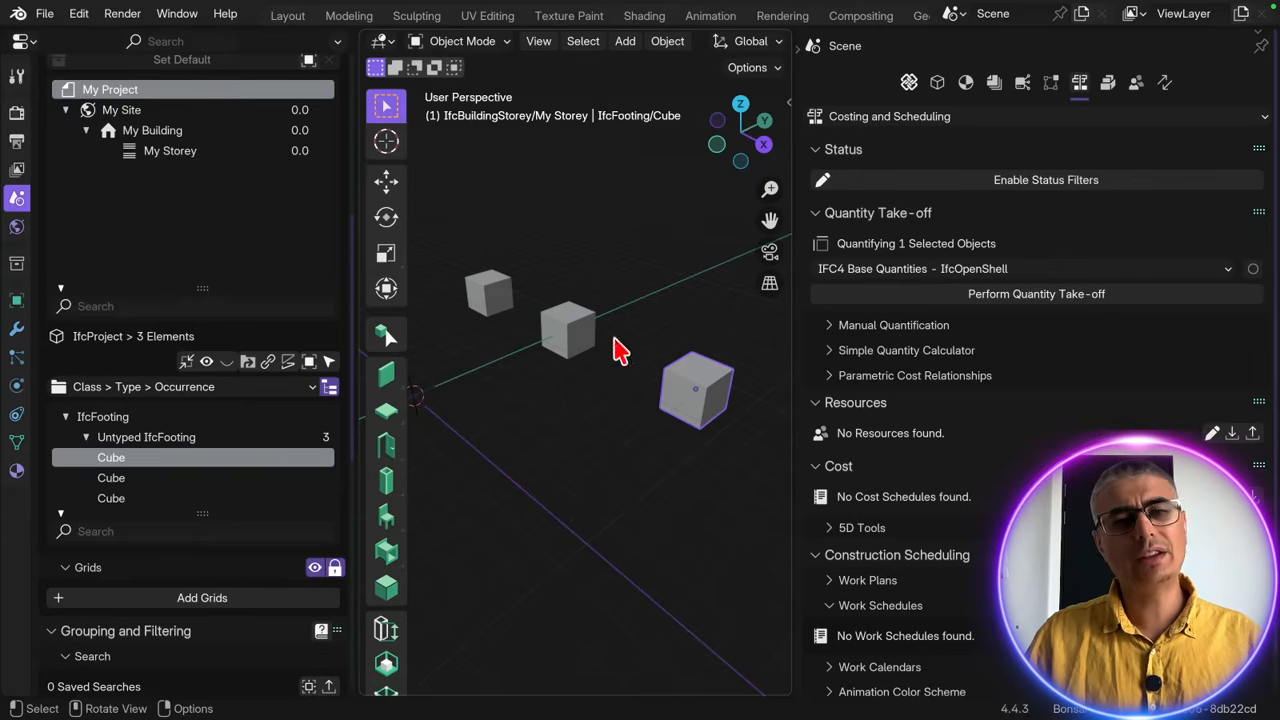
pyautogui.click(1092, 298)
pyautogui.scroll(10, 200, 157)
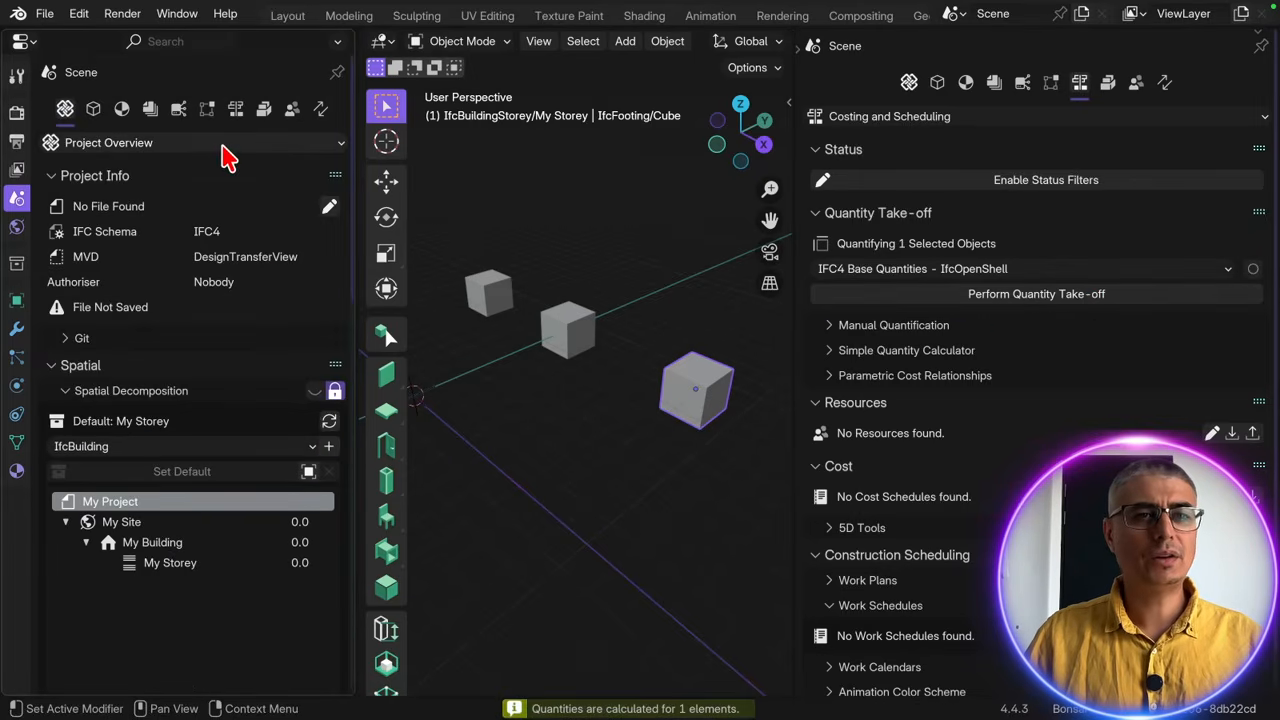
pyautogui.click(93, 109)
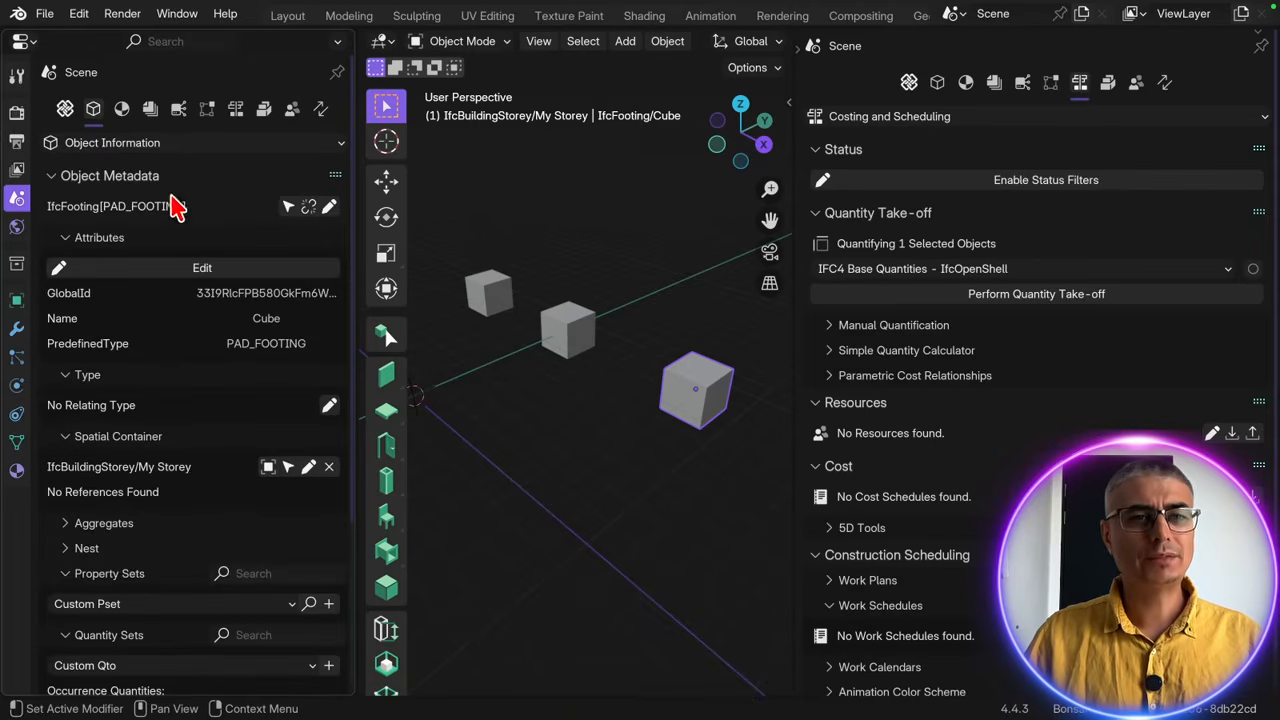
pyautogui.scroll(-5, 214, 423)
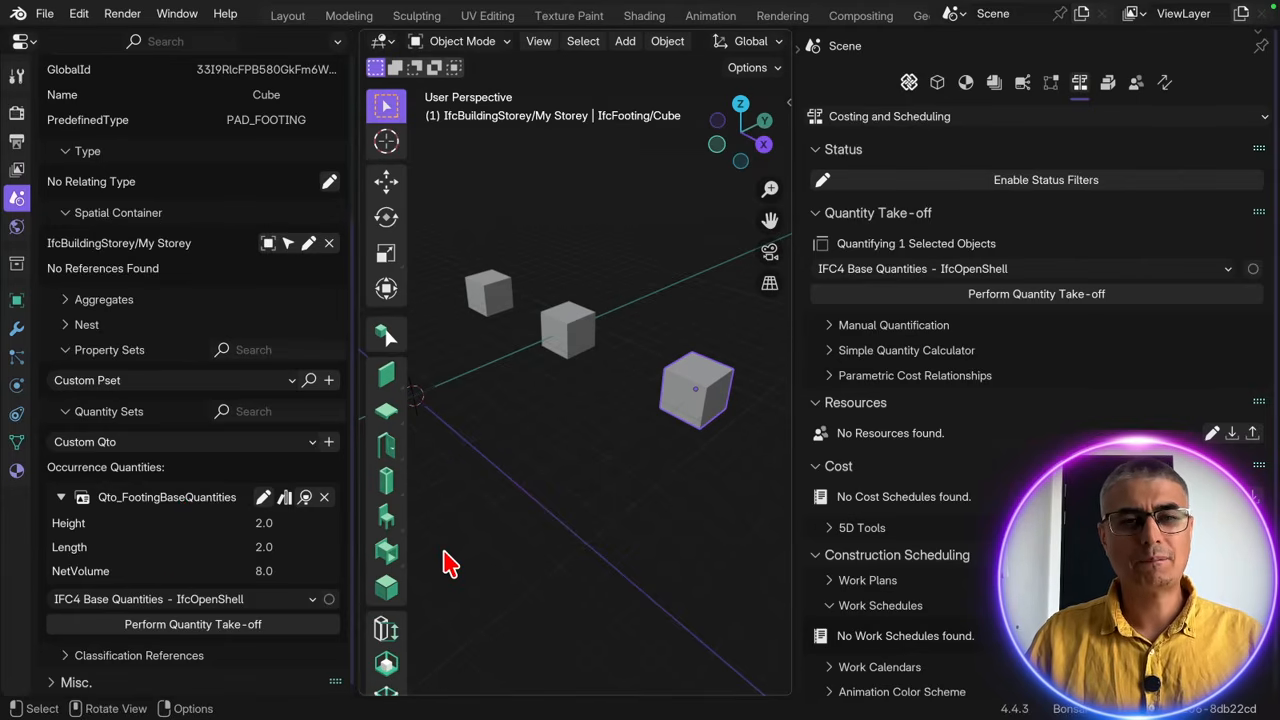
pyautogui.moveTo(563, 460); pyautogui.dragTo(634, 466, button='middle')
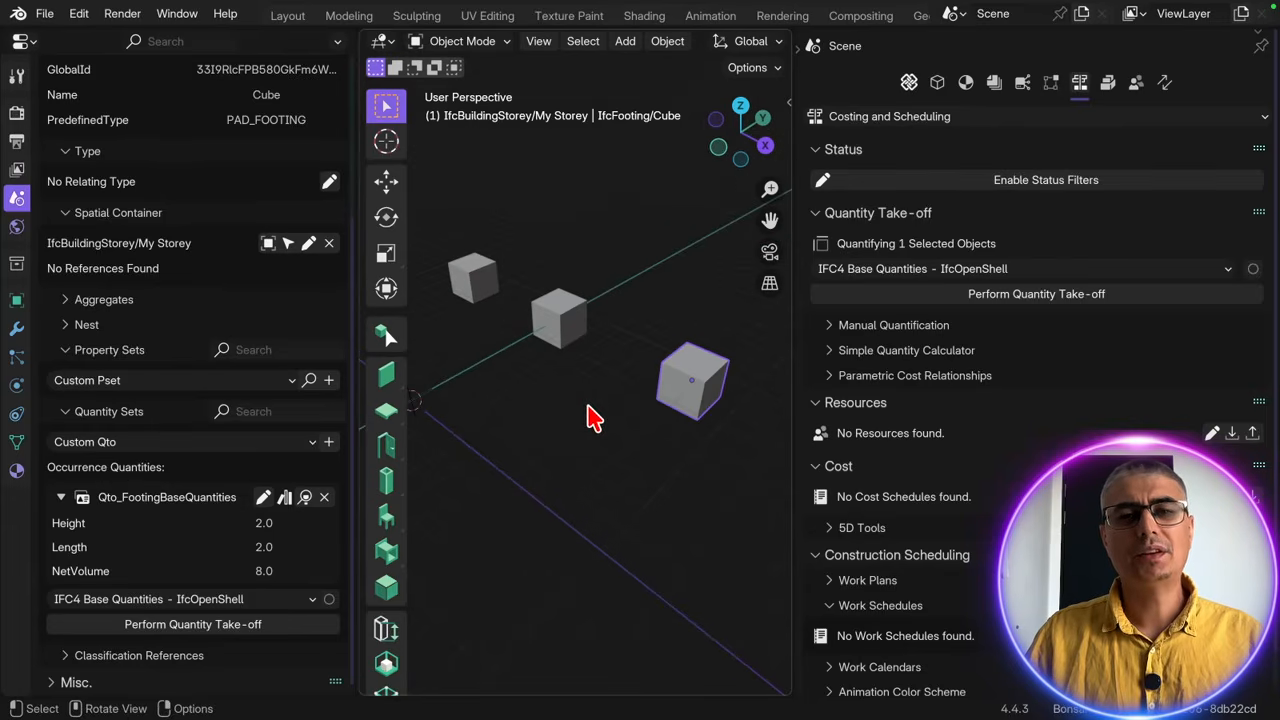
# - Open Qto_FootingBaseQuantities of the nearest footing for editing, examine the available quantities, and discard the edit
pyautogui.click(263, 497)
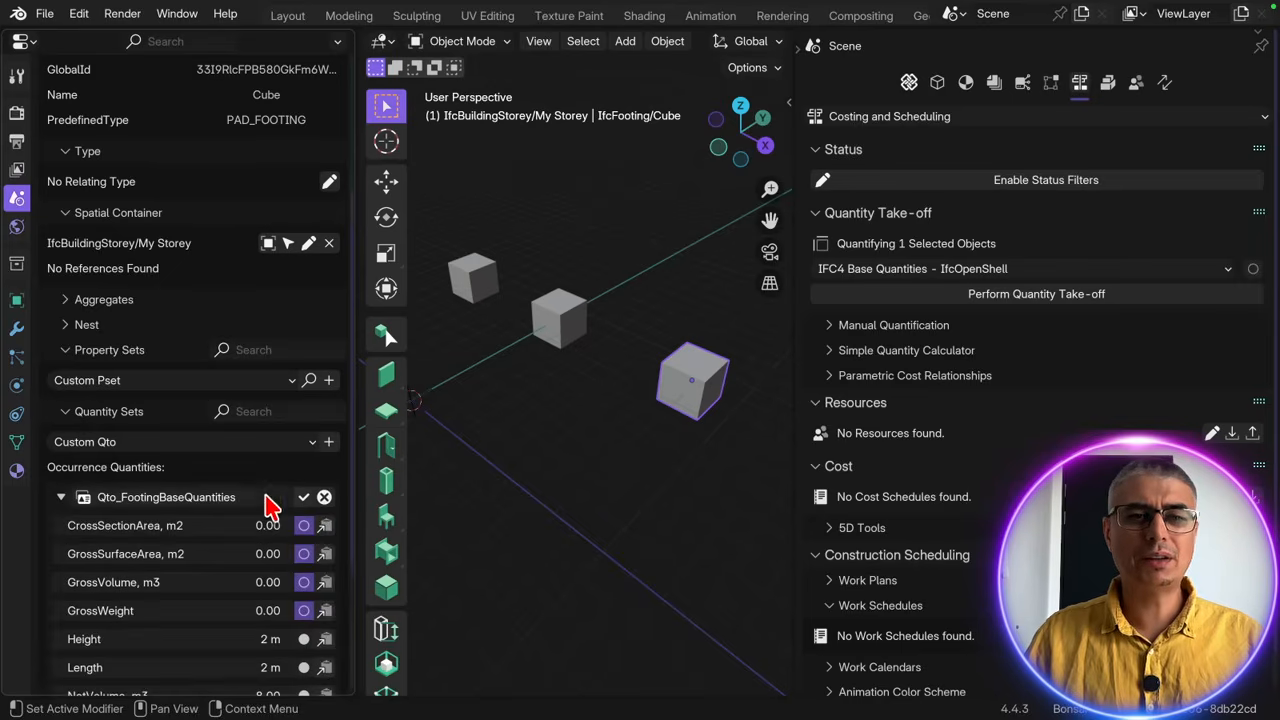
pyautogui.scroll(-4, 286, 565)
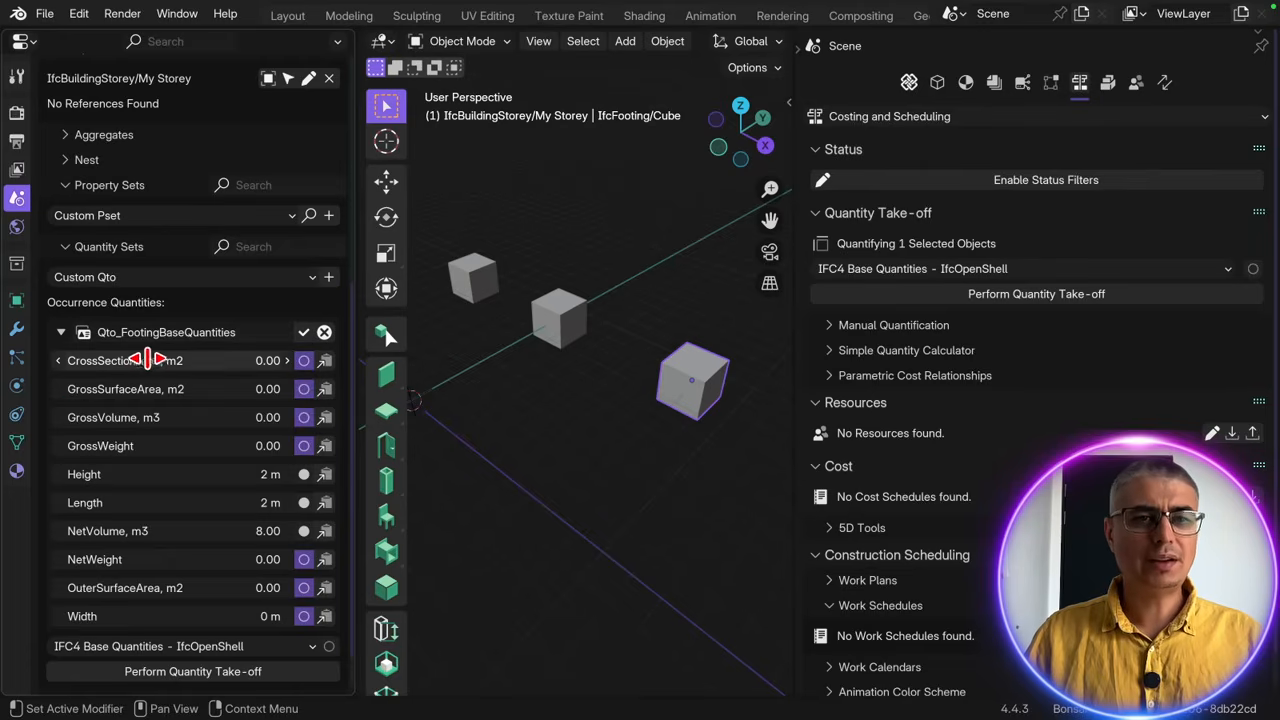
pyautogui.click(252, 360)
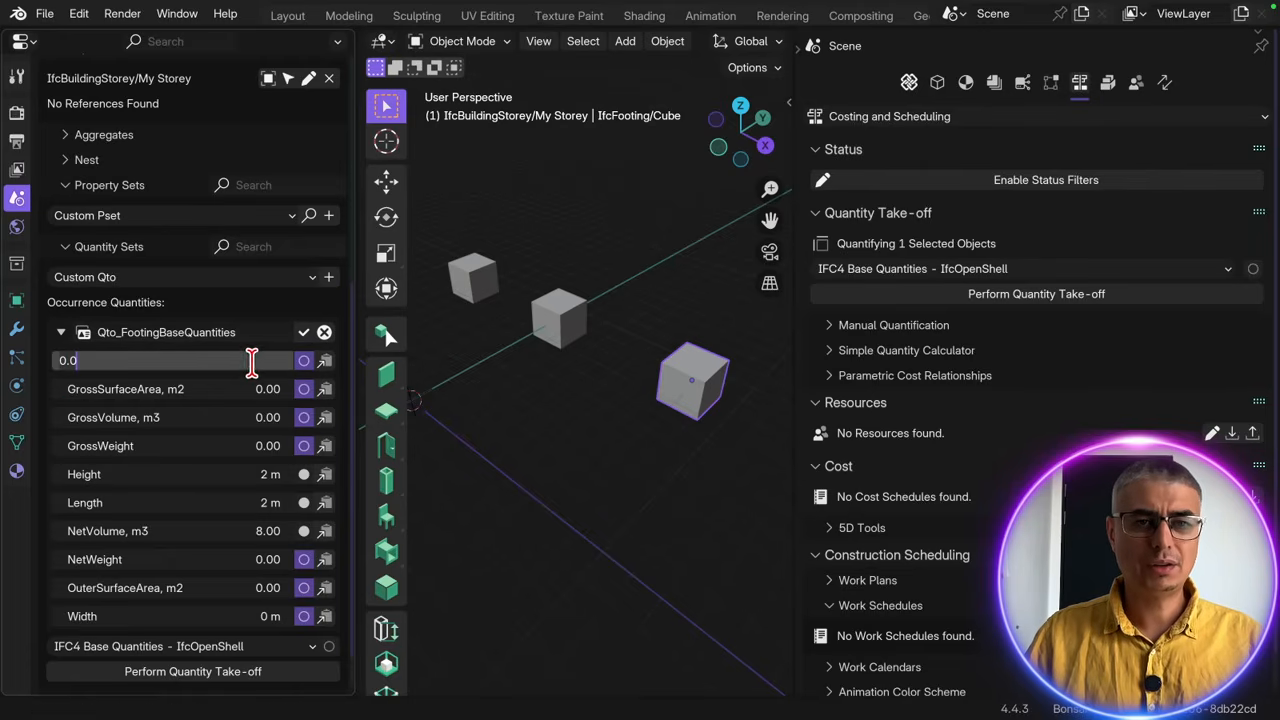
pyautogui.click(321, 332)
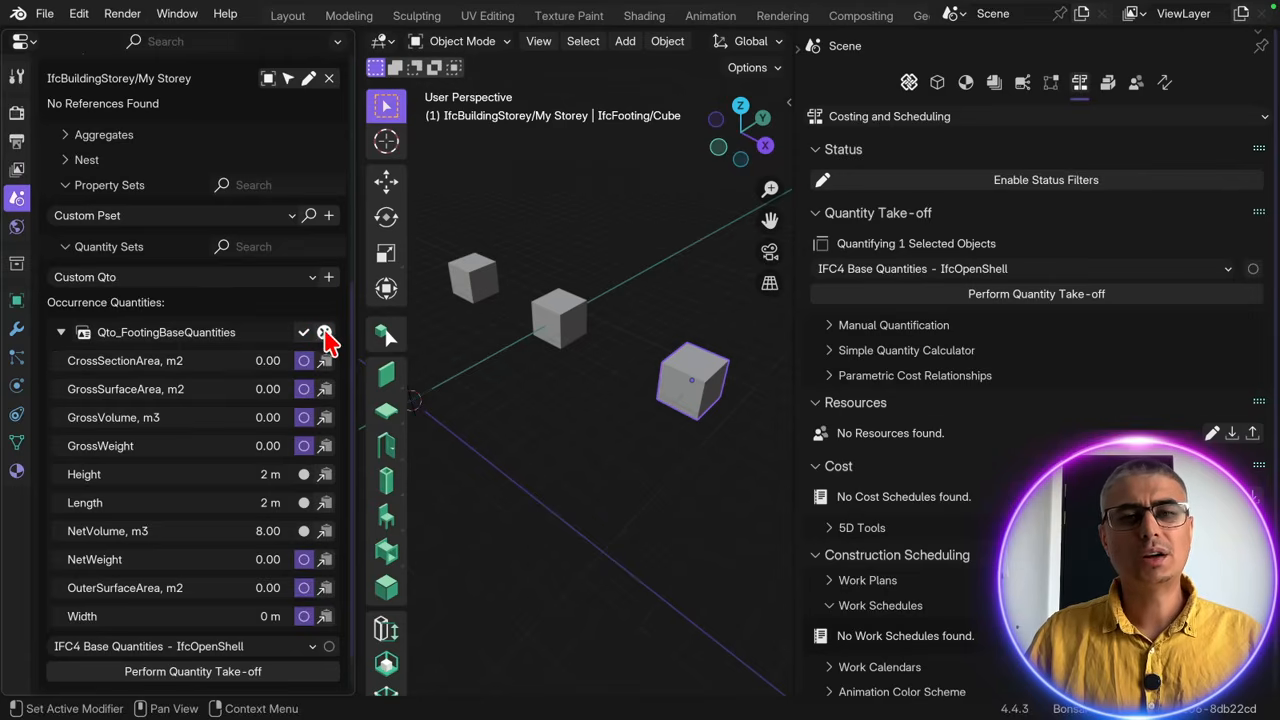
pyautogui.click(323, 333)
# - Reselect the nearest footing and show its object information and quantity set in place of the costing tools
pyautogui.click(543, 443)
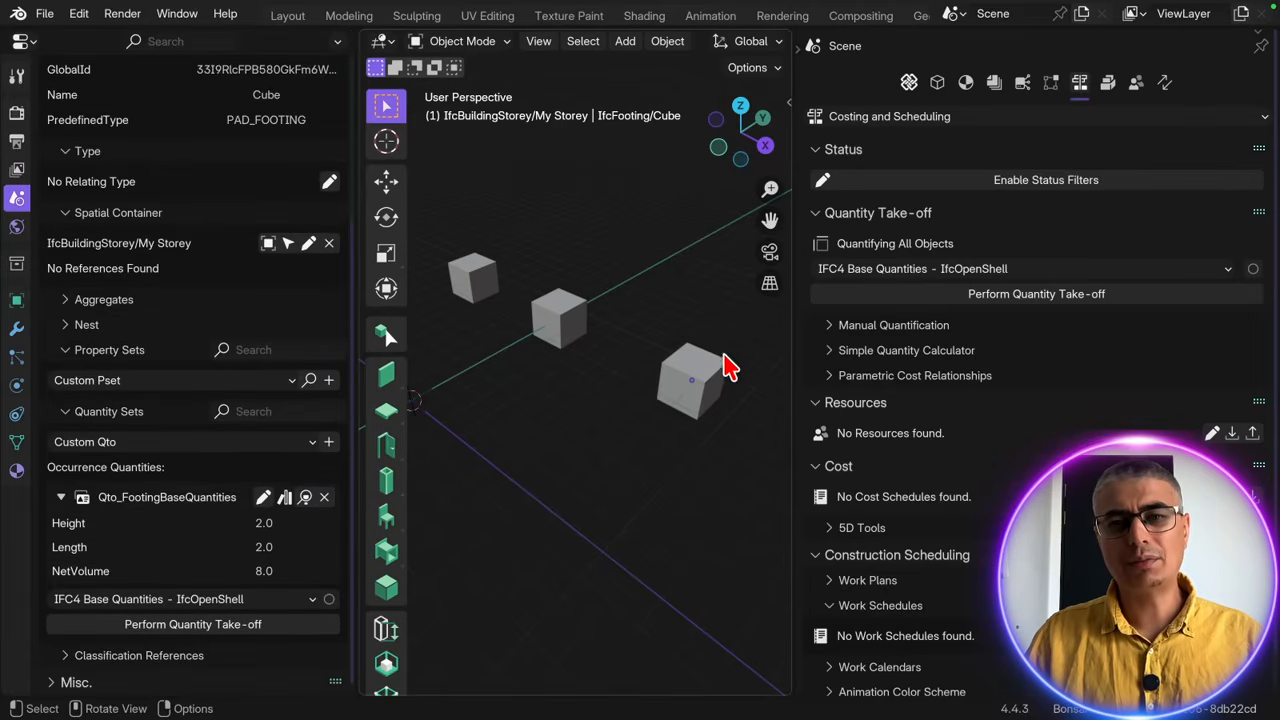
pyautogui.click(722, 360)
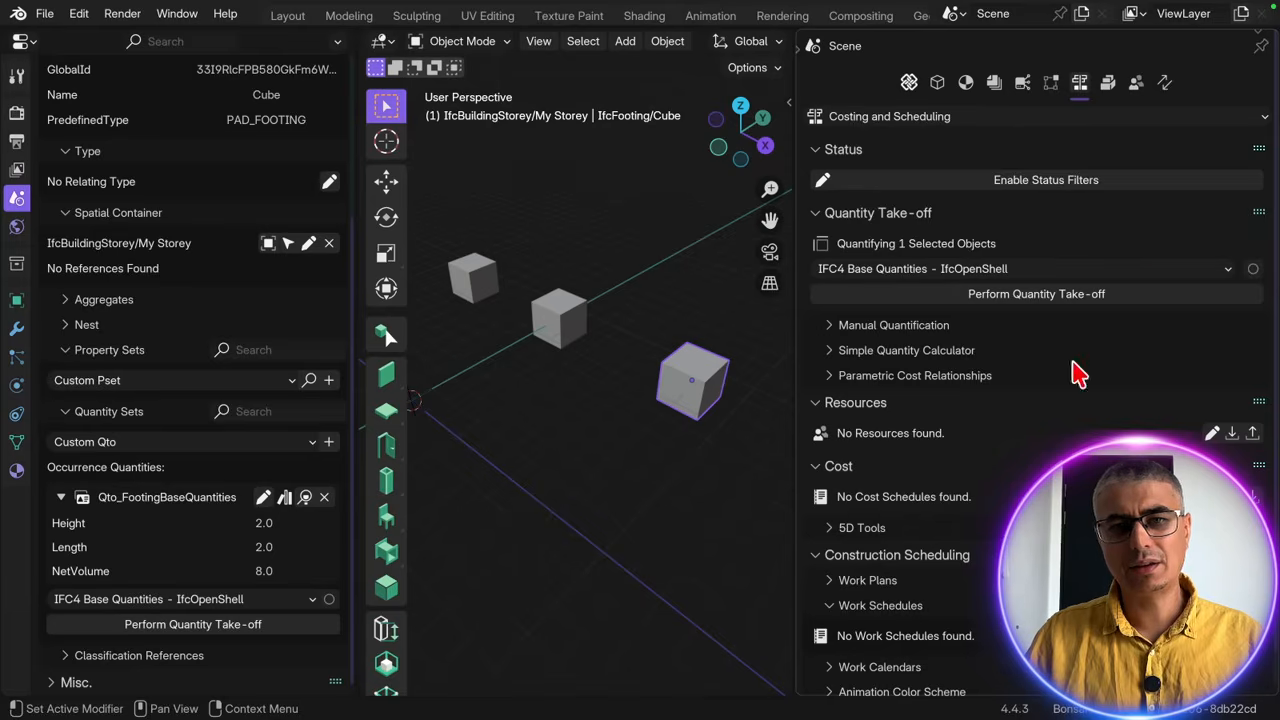
pyautogui.click(942, 84)
pyautogui.scroll(-5, 1015, 318)
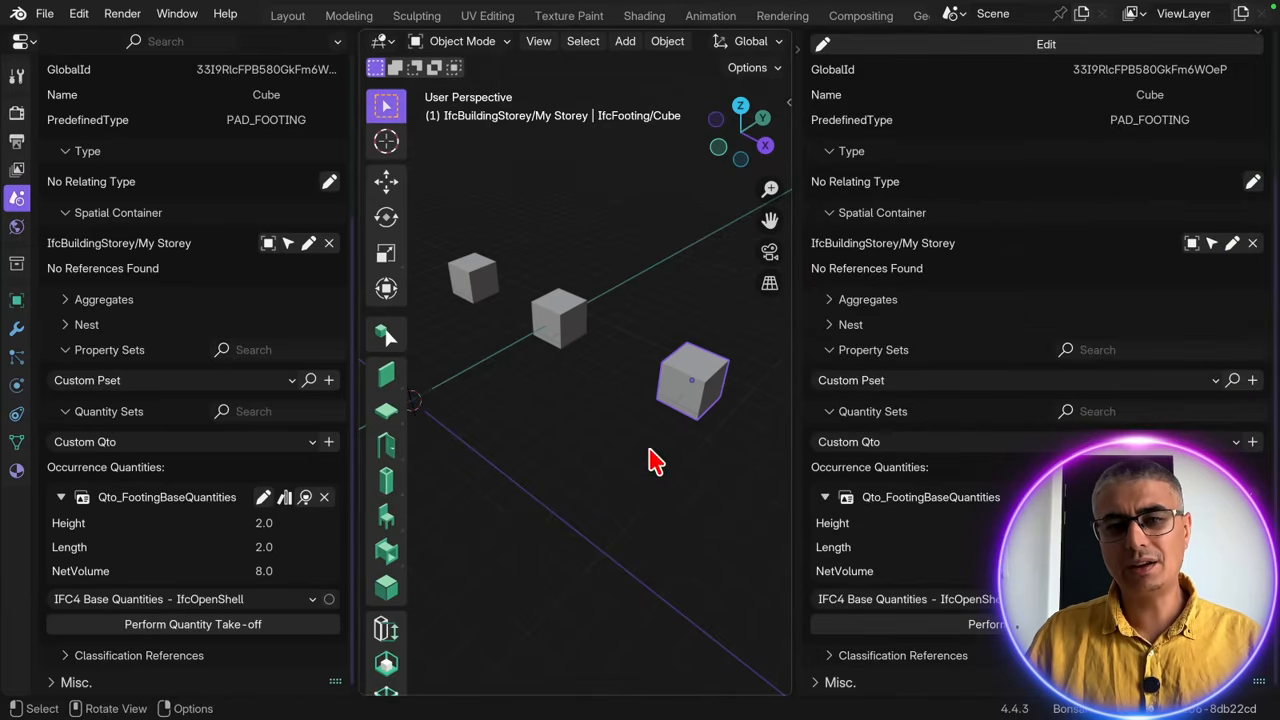
# - Select all three footings with the middle one active, perform the quantity take-off on them, and check the resulting quantity set
pyautogui.click(568, 320)
pyautogui.moveTo(455, 210); pyautogui.dragTo(738, 428)
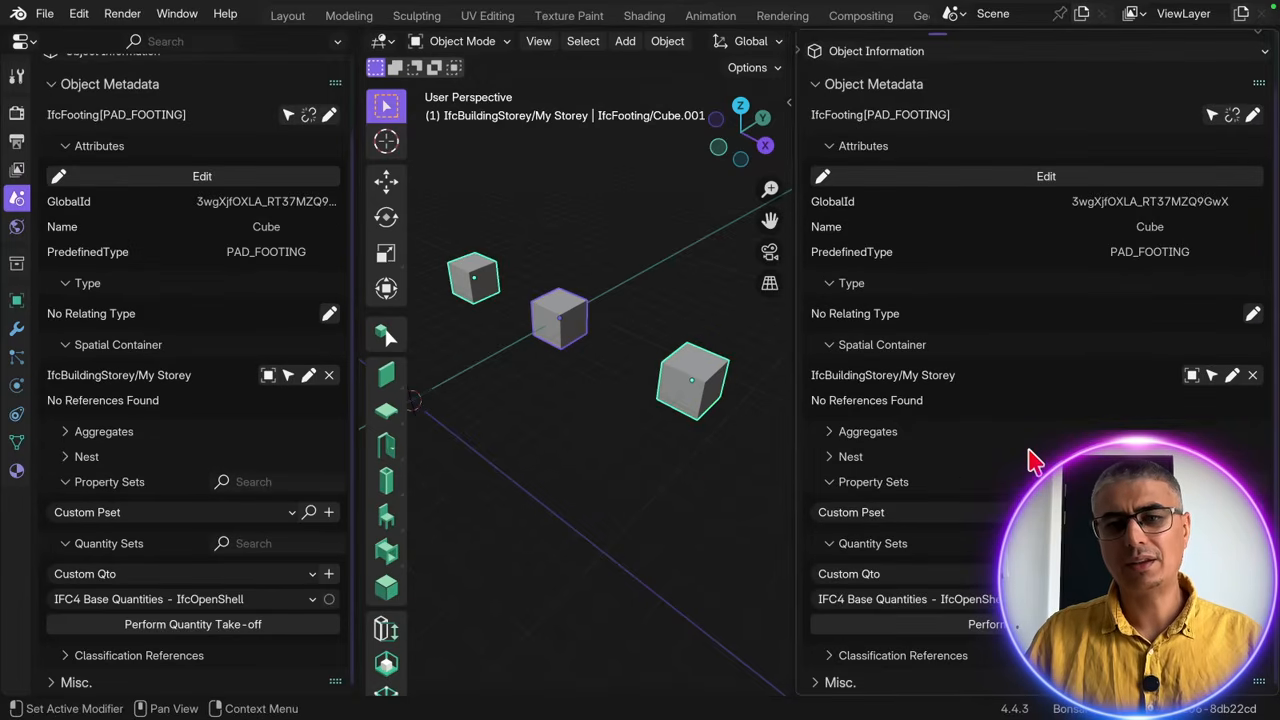
pyautogui.click(988, 624)
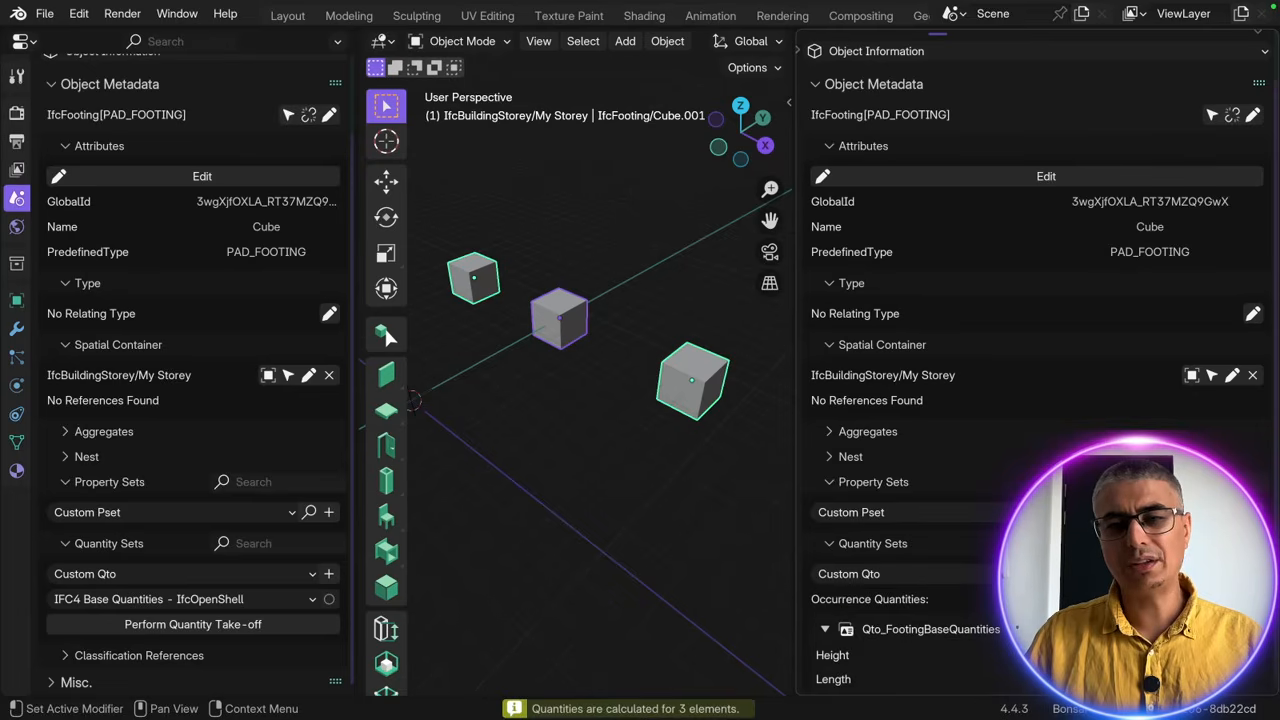
pyautogui.scroll(-3, 1000, 430)
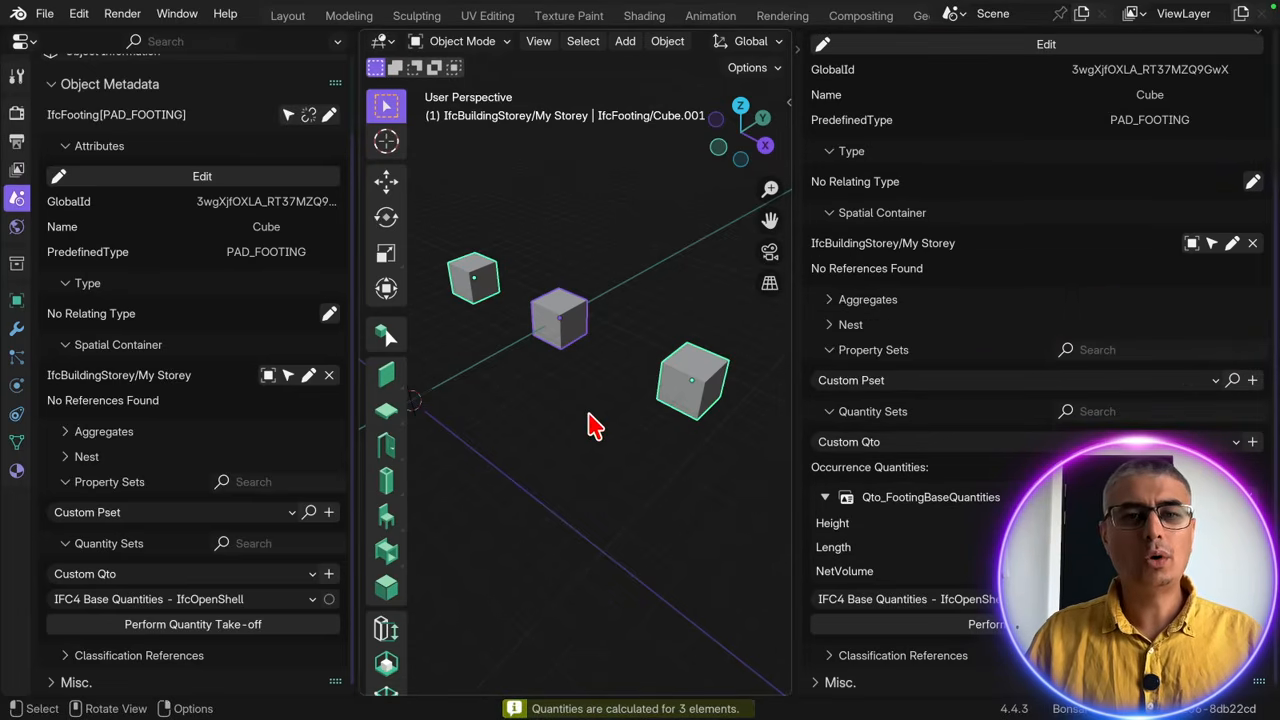
# - Select the farthest, middle and nearest footings in turn, and check each one's attributes and Qto_FootingBaseQuantities values
pyautogui.click(476, 283)
pyautogui.scroll(2, 148, 313)
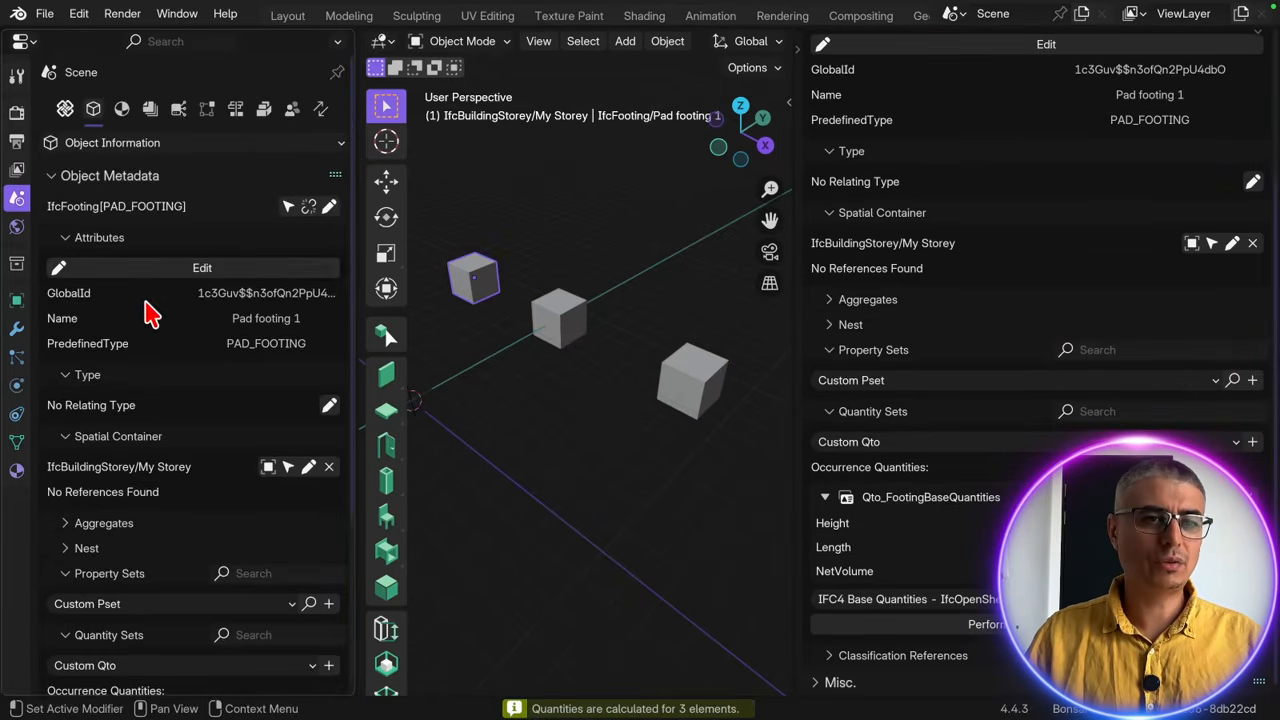
pyautogui.scroll(-5, 148, 313)
pyautogui.click(570, 348)
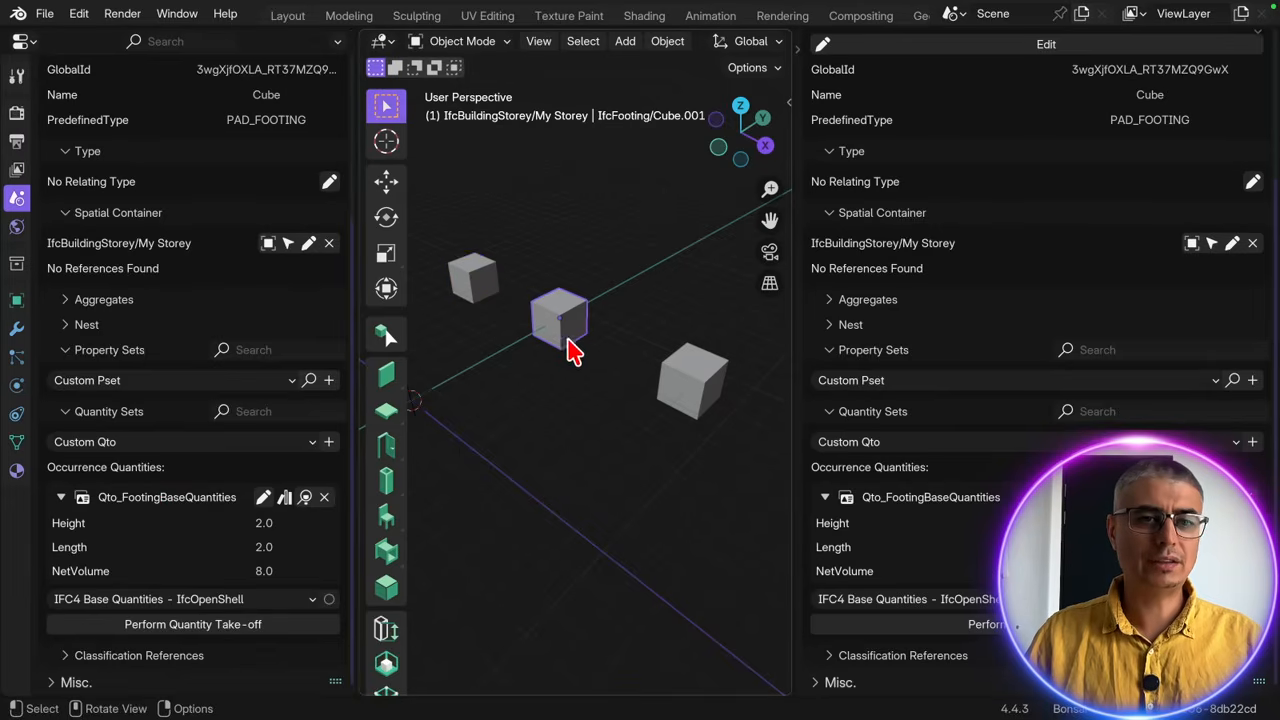
pyautogui.click(688, 398)
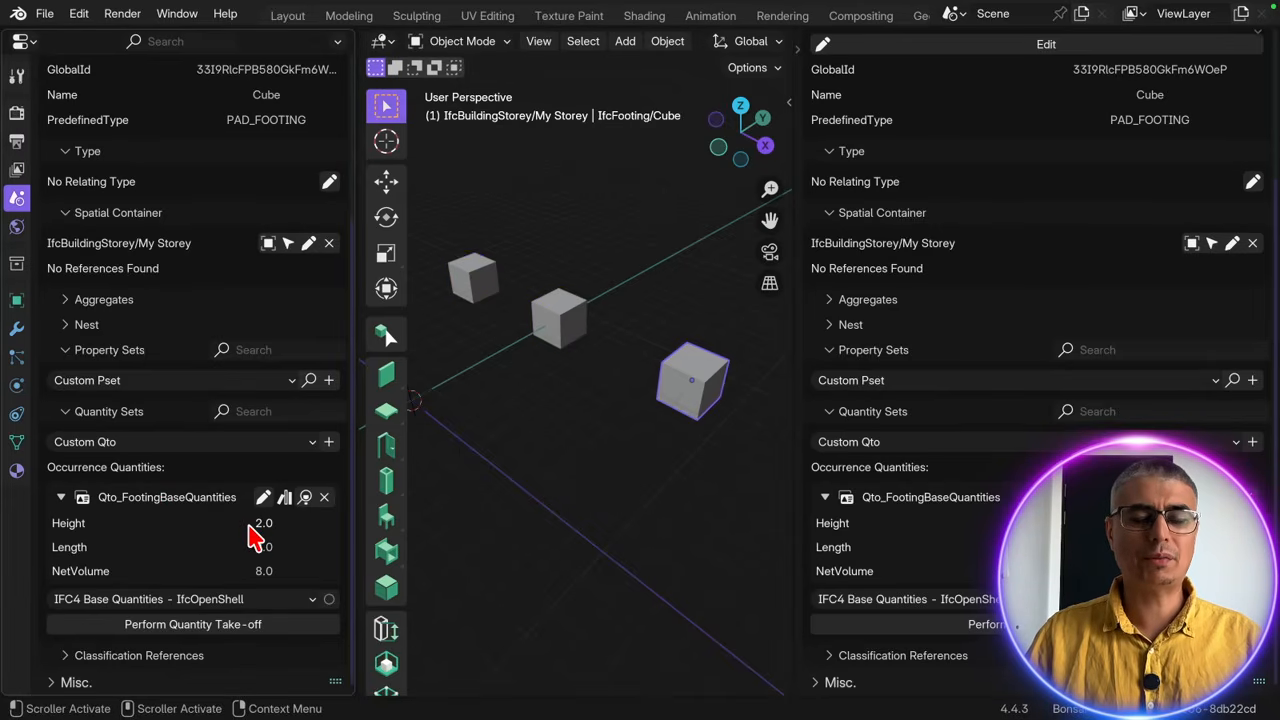
pyautogui.moveTo(609, 409); pyautogui.dragTo(609, 386, button='middle')
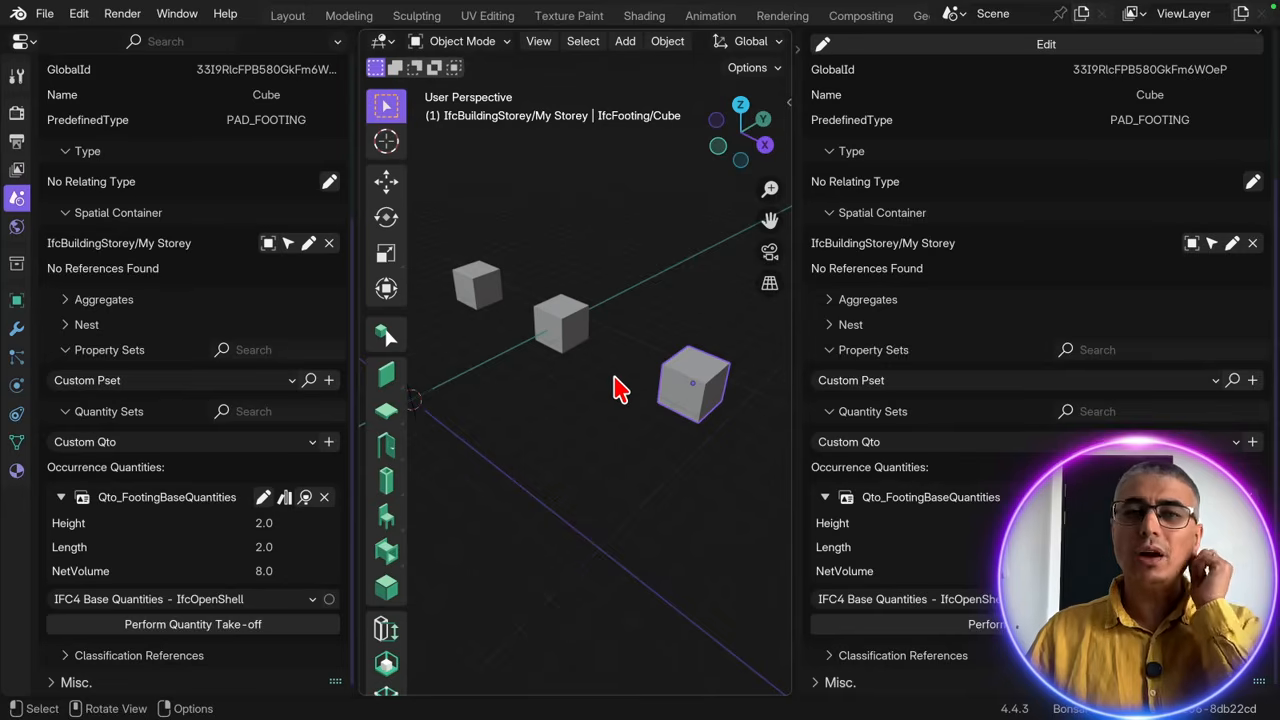
pyautogui.scroll(6, 168, 520)
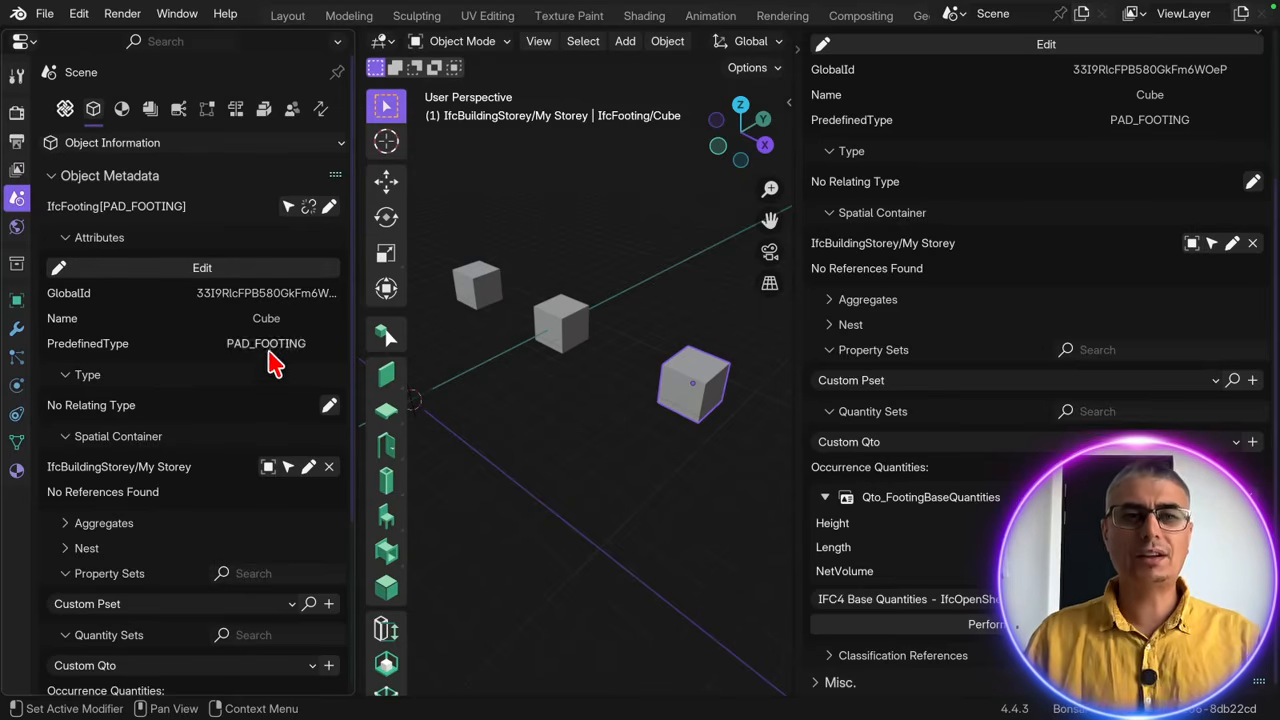
pyautogui.scroll(-5, 171, 400)
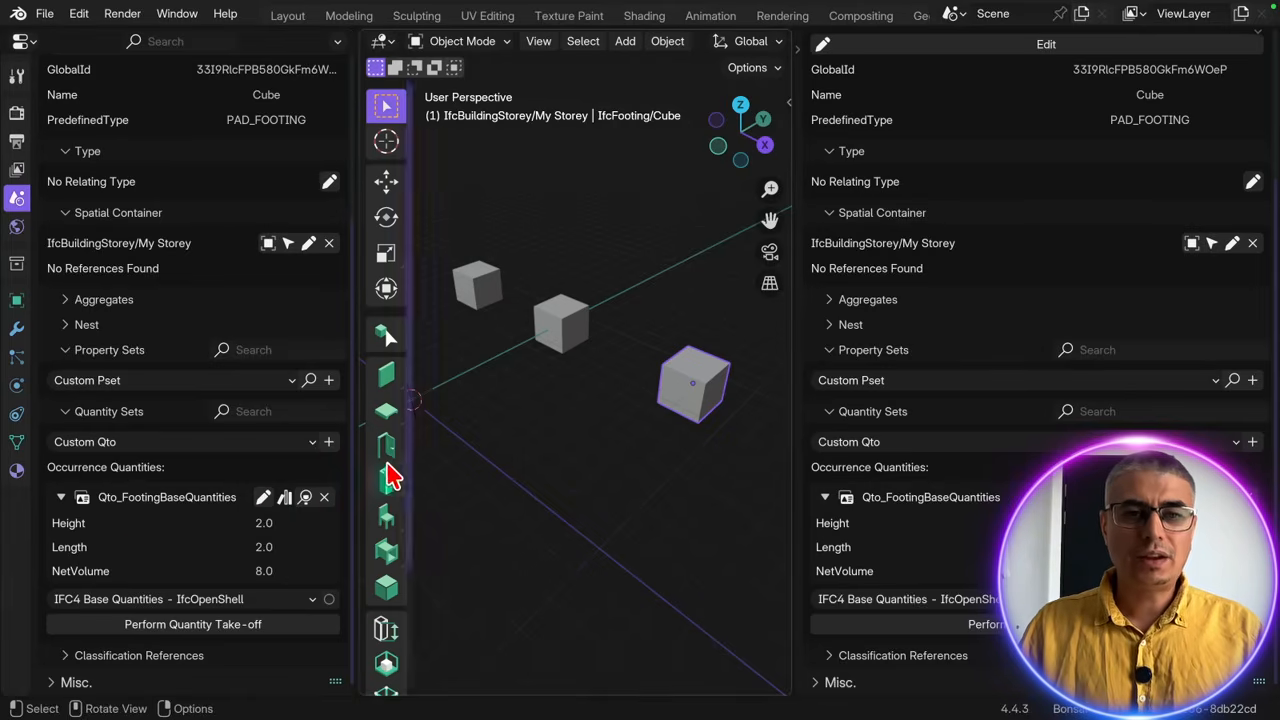
# - Open Qto_FootingBaseQuantities of the nearest footing for editing in a widened properties area, examine all its quantities, and discard the edit
pyautogui.moveTo(357, 442); pyautogui.dragTo(421, 434)
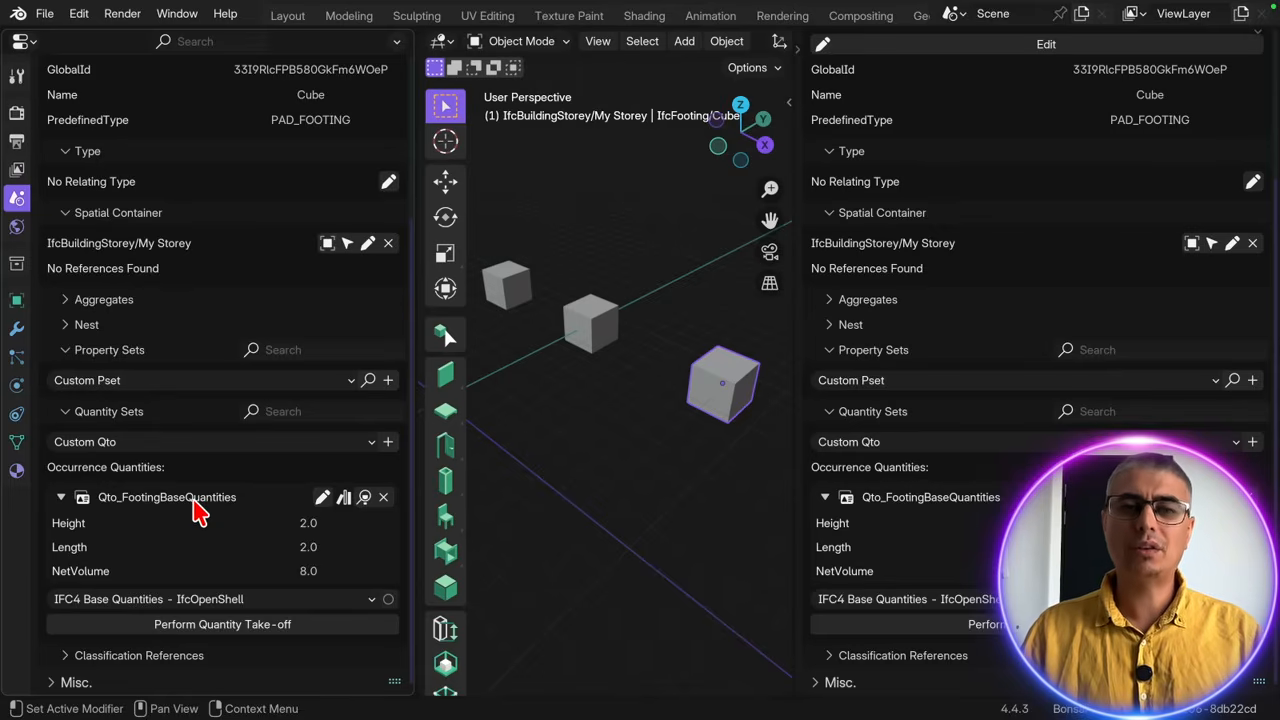
pyautogui.click(322, 497)
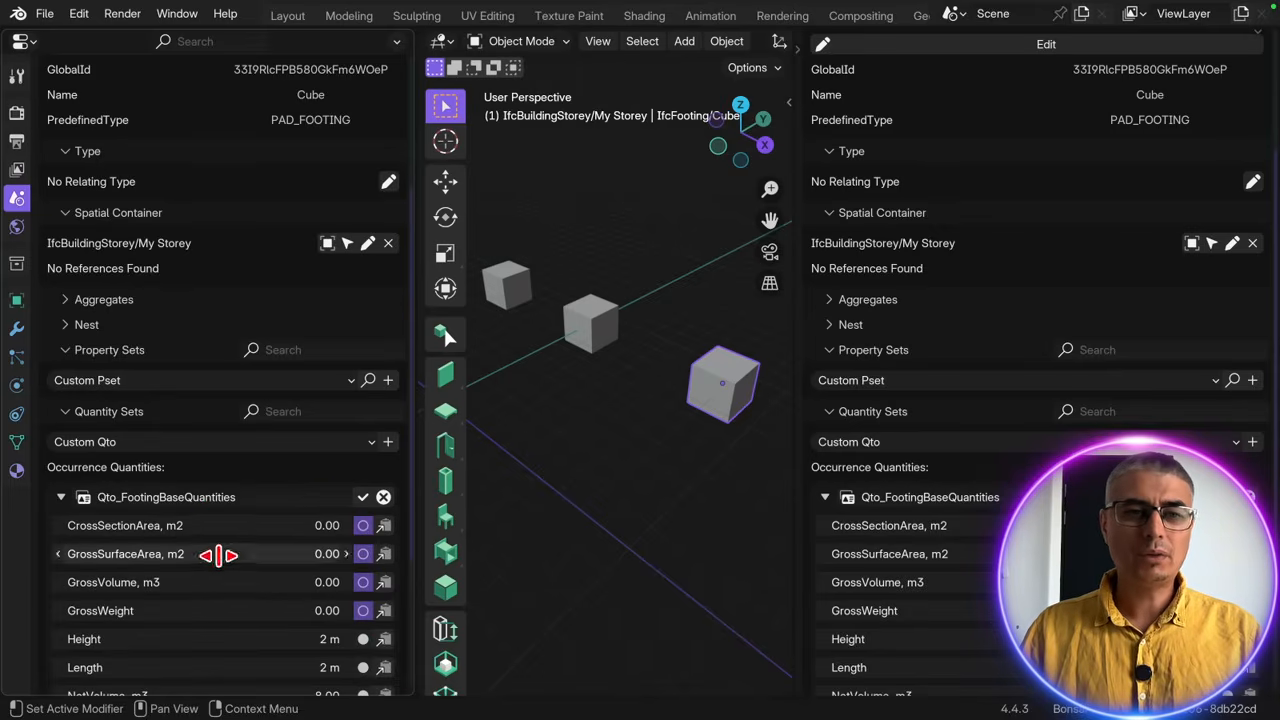
pyautogui.scroll(-5, 240, 525)
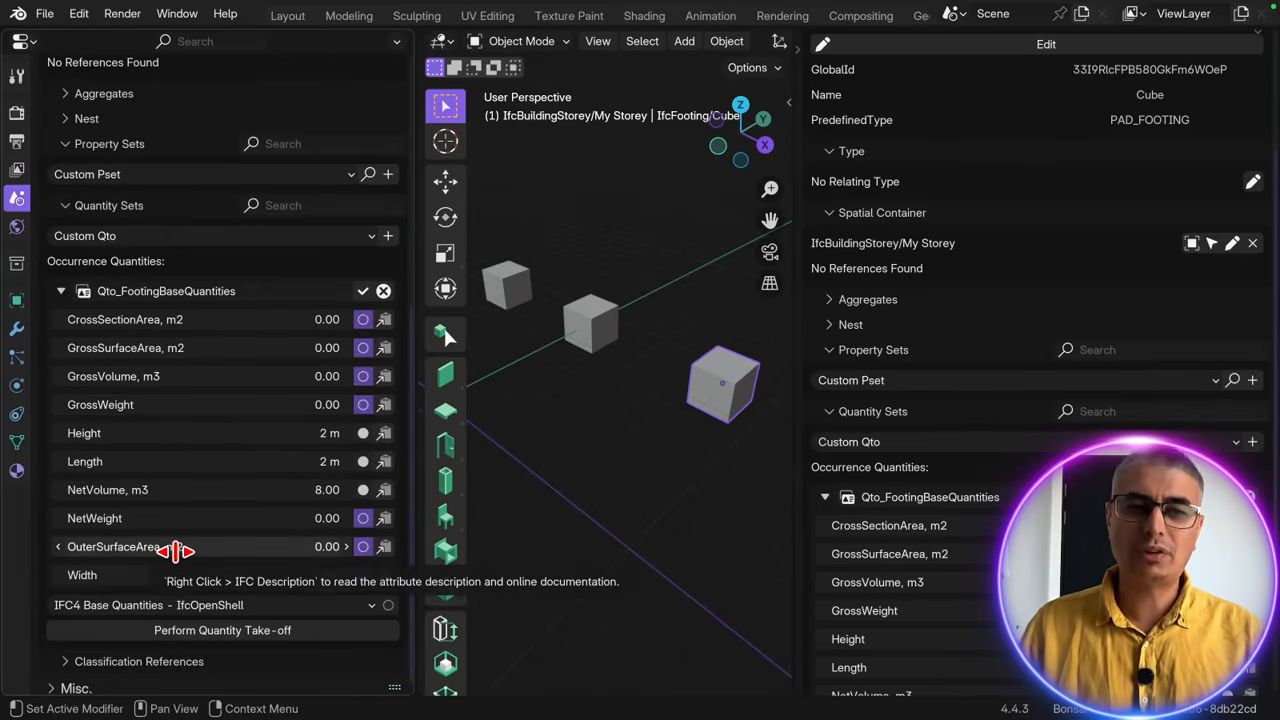
pyautogui.click(384, 287)
pyautogui.moveTo(591, 437); pyautogui.dragTo(622, 402, button='middle')
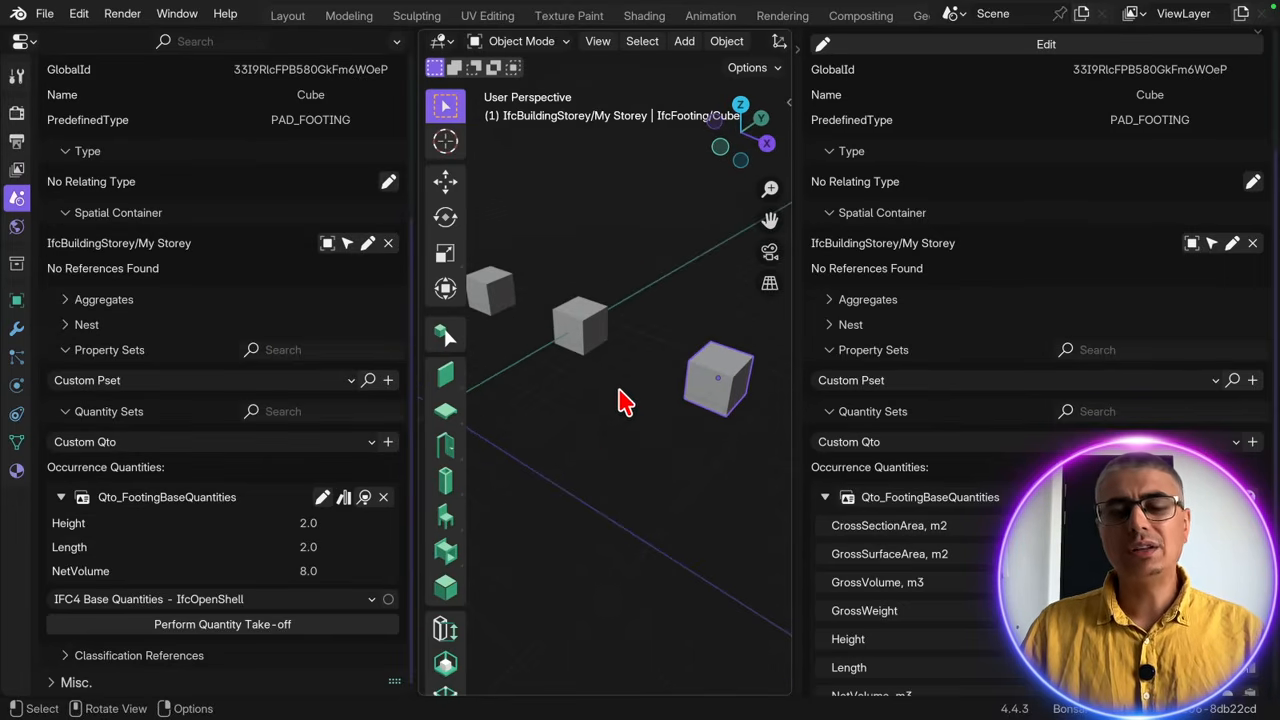
# - Show the Quality and Coordination tools in the second properties area, expand Spreadsheet Import/Export, and widen the 3D viewport
pyautogui.moveTo(795, 285); pyautogui.dragTo(762, 287)
pyautogui.moveTo(762, 192); pyautogui.dragTo(780, 186)
pyautogui.scroll(4, 992, 166)
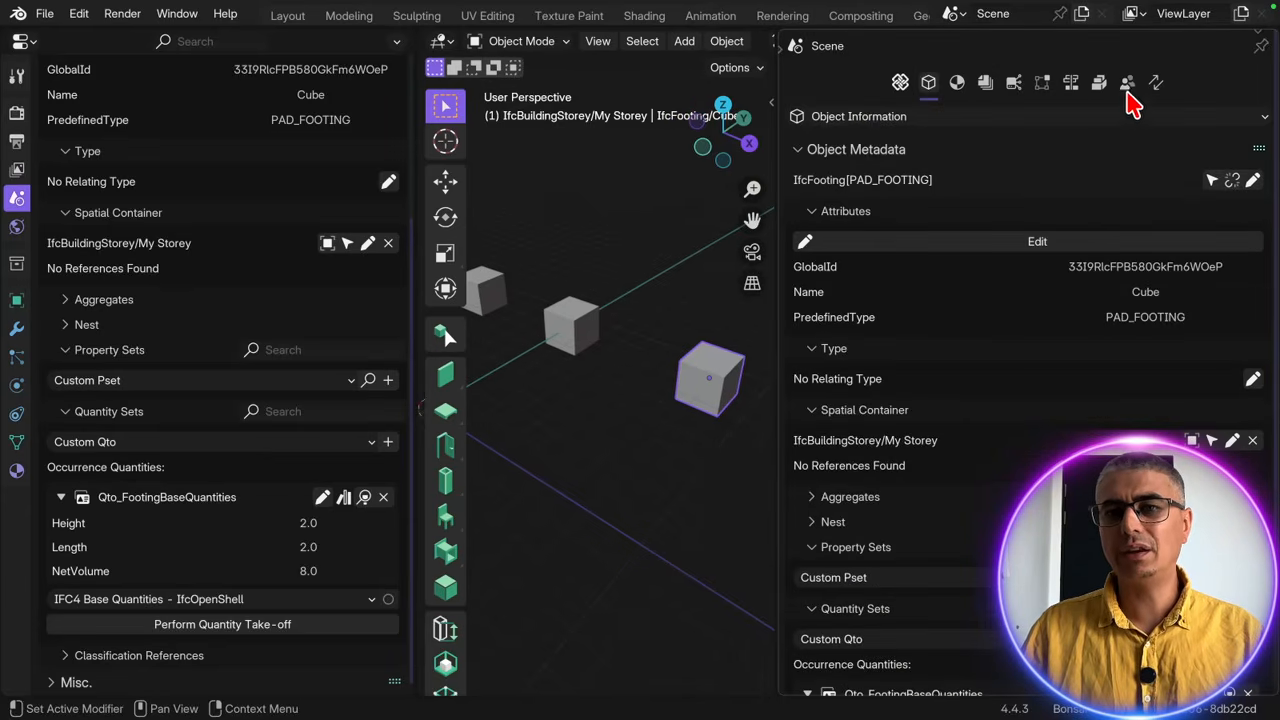
pyautogui.click(1127, 84)
pyautogui.click(920, 432)
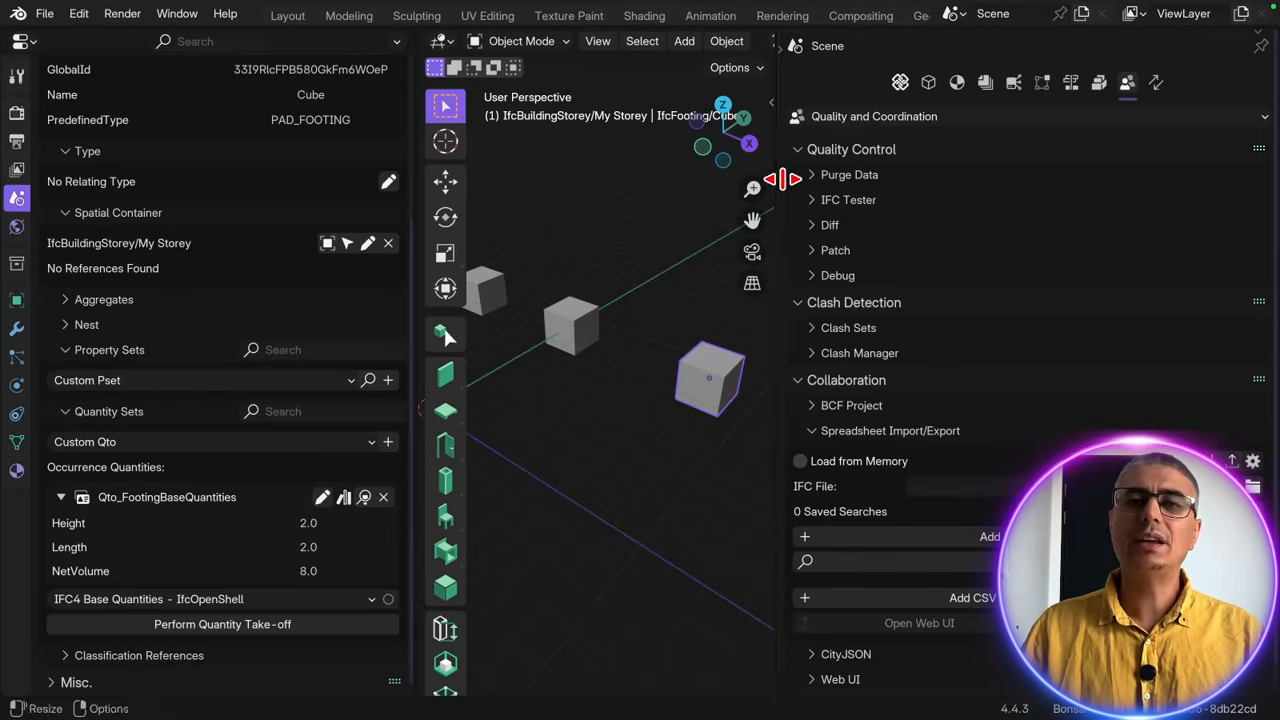
pyautogui.moveTo(776, 180); pyautogui.dragTo(903, 180)
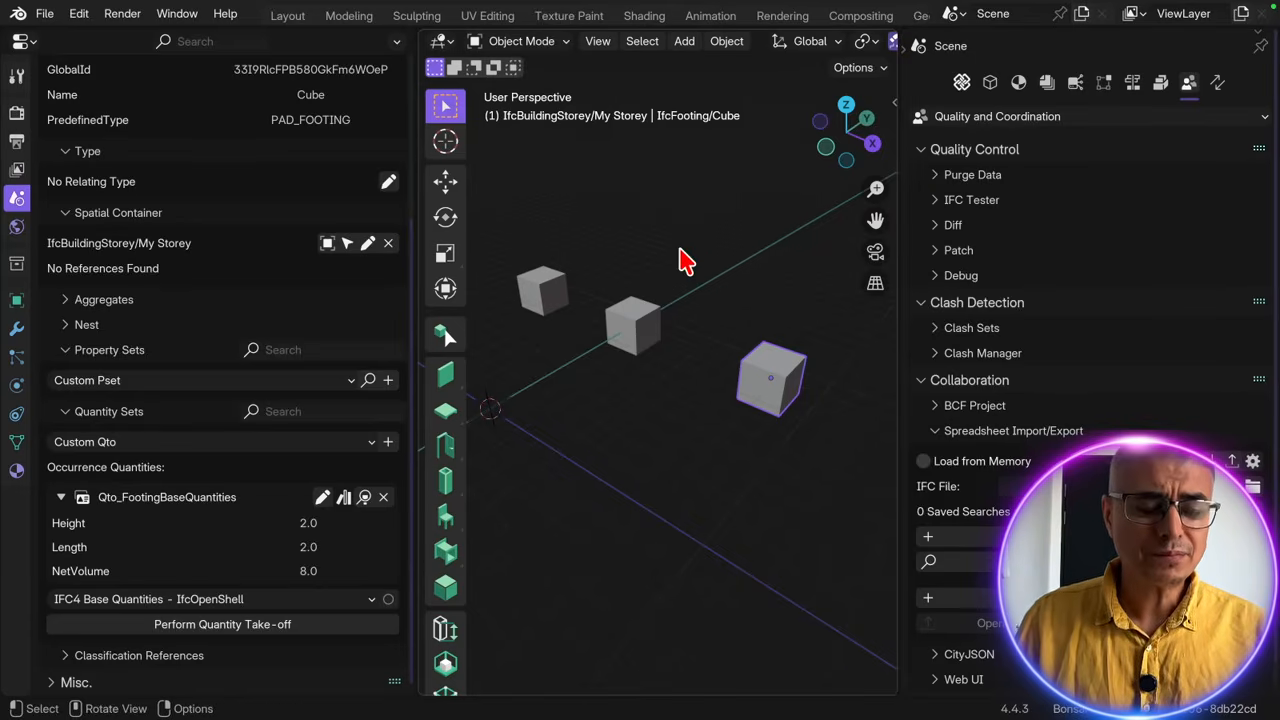
pyautogui.moveTo(731, 265); pyautogui.dragTo(752, 238, button='middle')
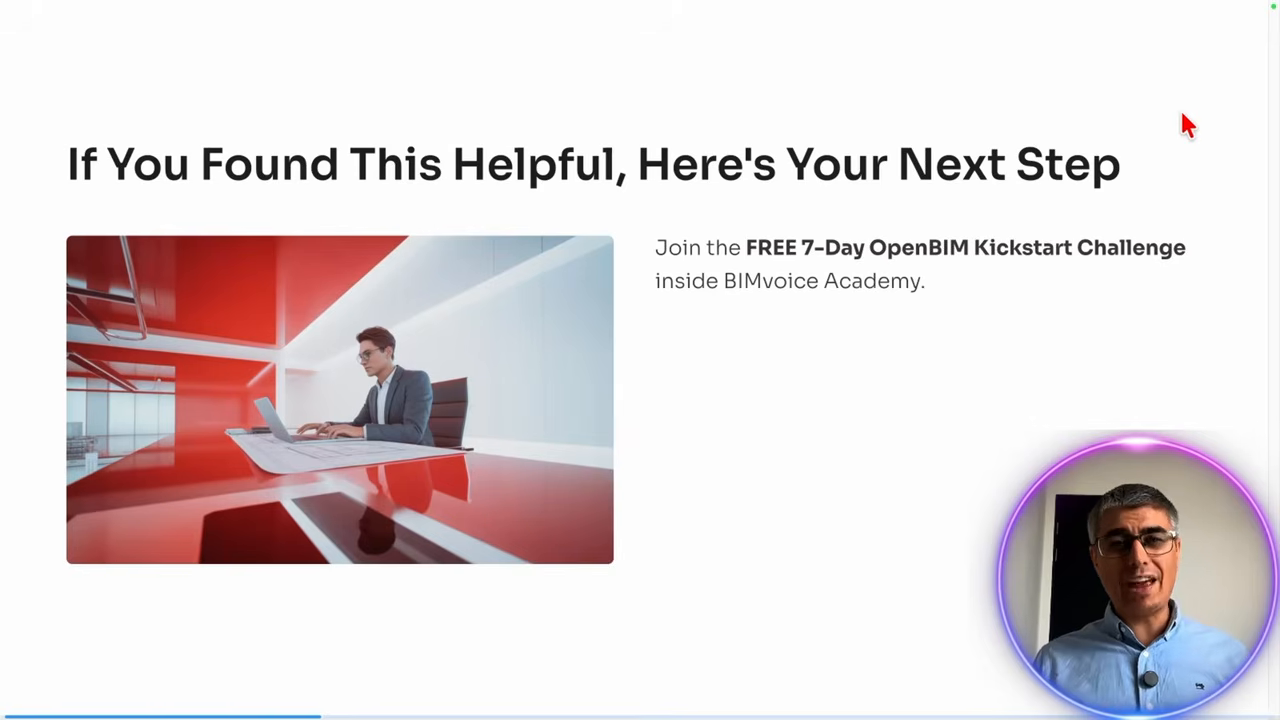
pyautogui.press('Right')
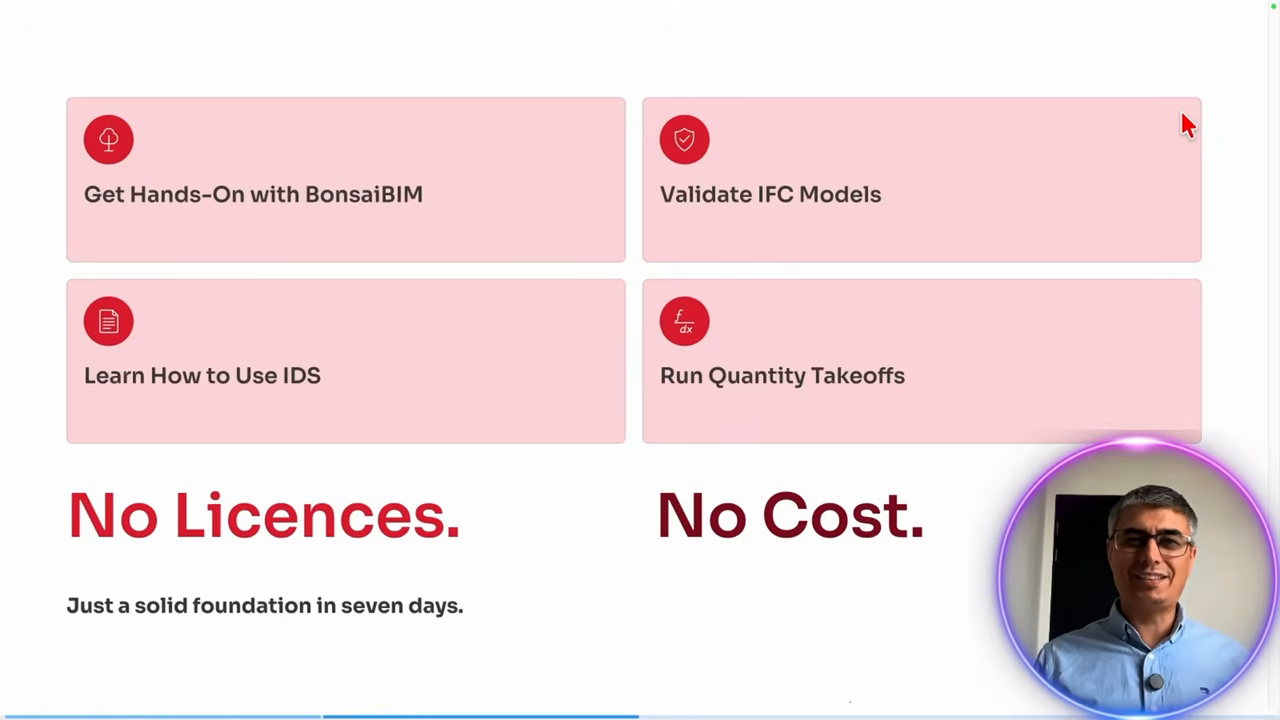
pyautogui.press('Right')
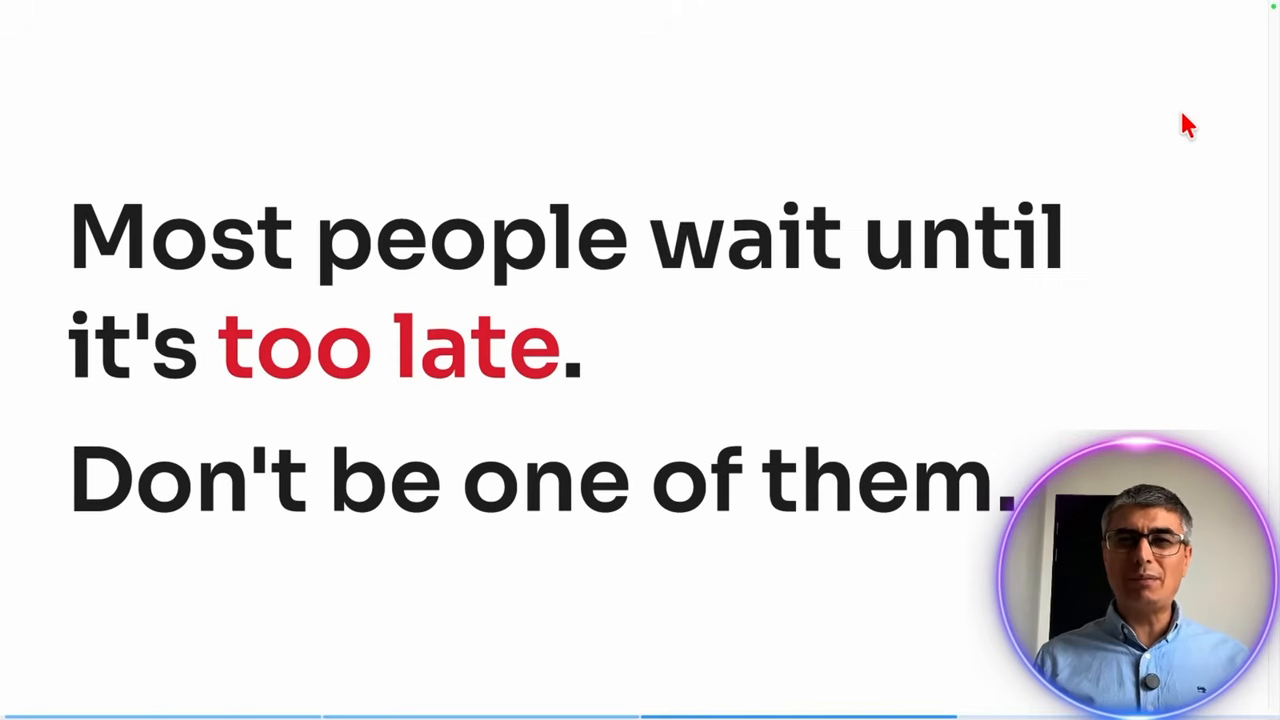
pyautogui.press('Right')
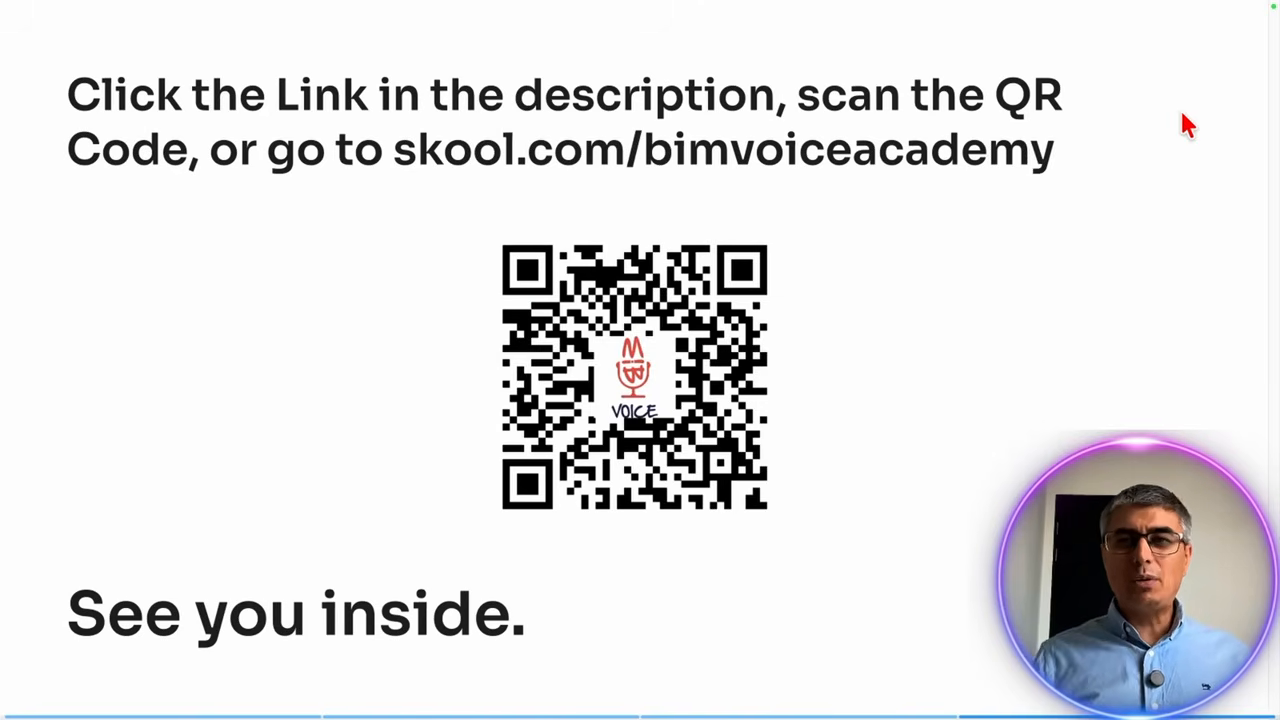